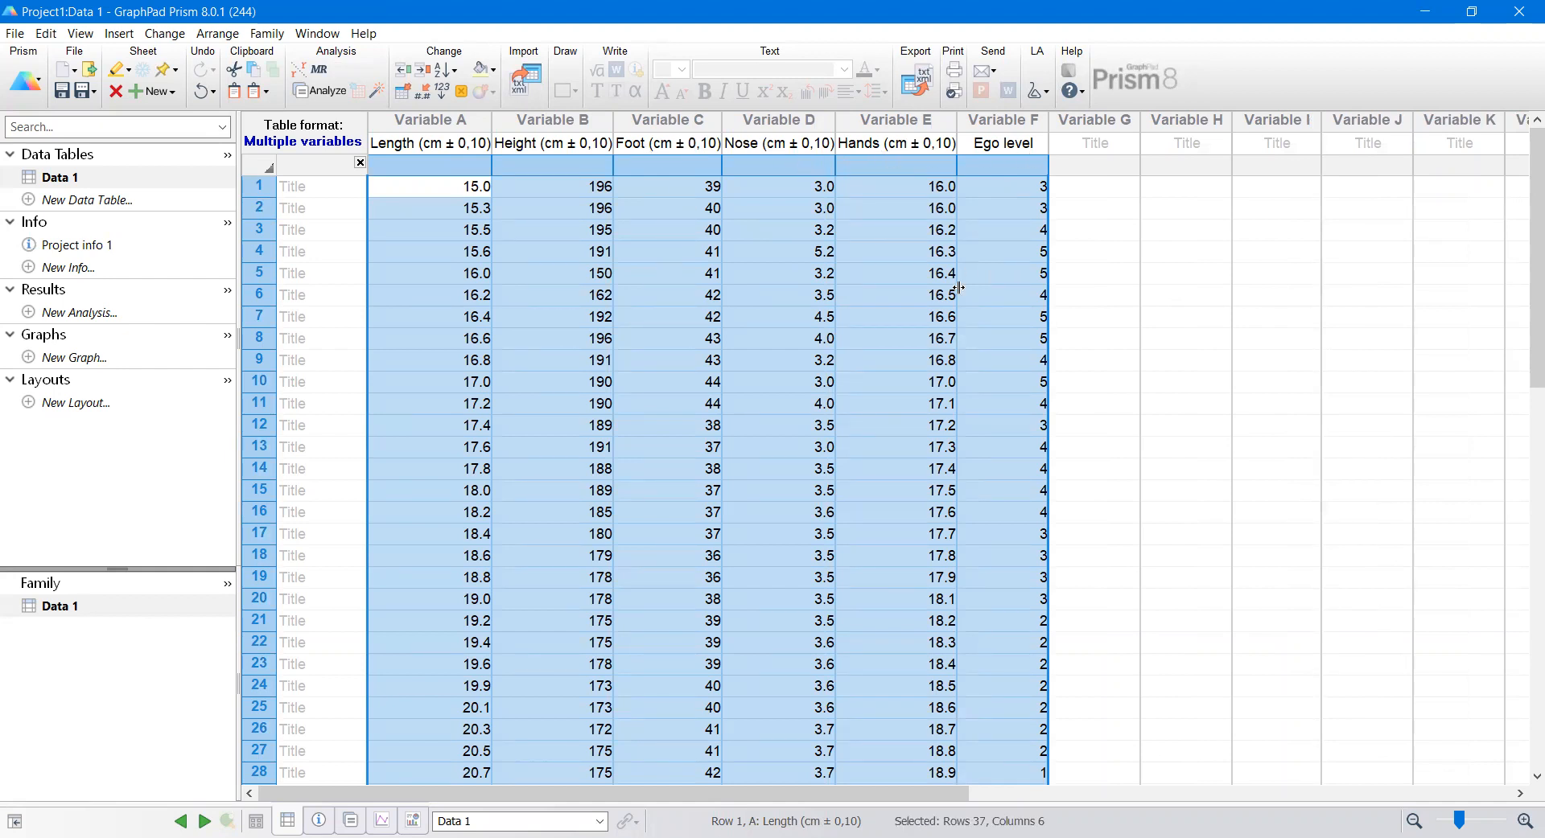
Step: Look through all rows of the body measurement and ego level data table
{"action": "left_click", "coordinate": [1188, 318]}
{"action": "scroll", "coordinate": [555, 242], "scroll_direction": "down", "scroll_amount": 5}
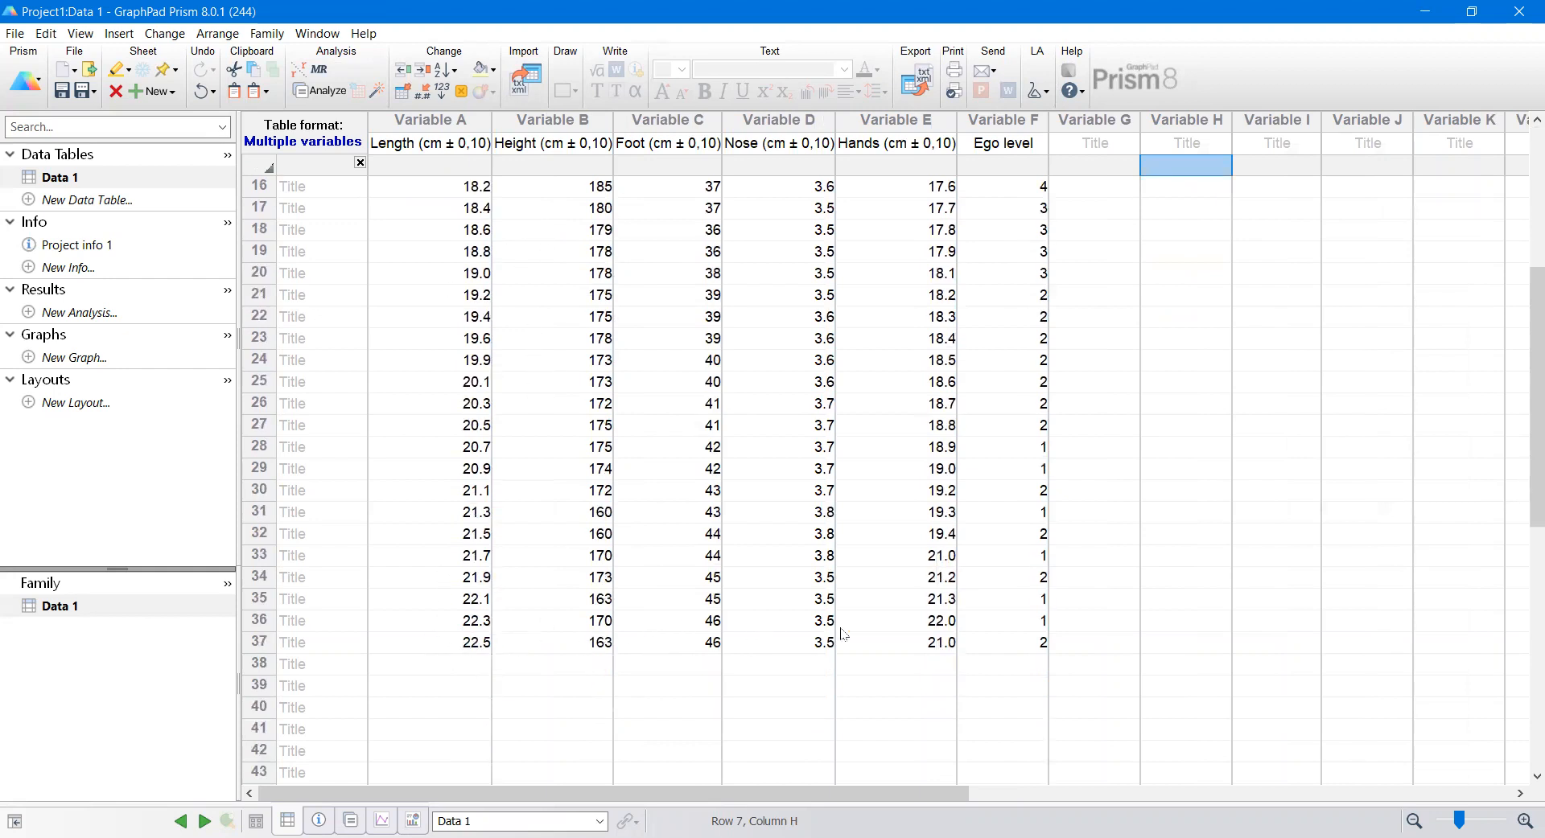
{"action": "scroll", "coordinate": [945, 614], "scroll_direction": "up", "scroll_amount": 5}
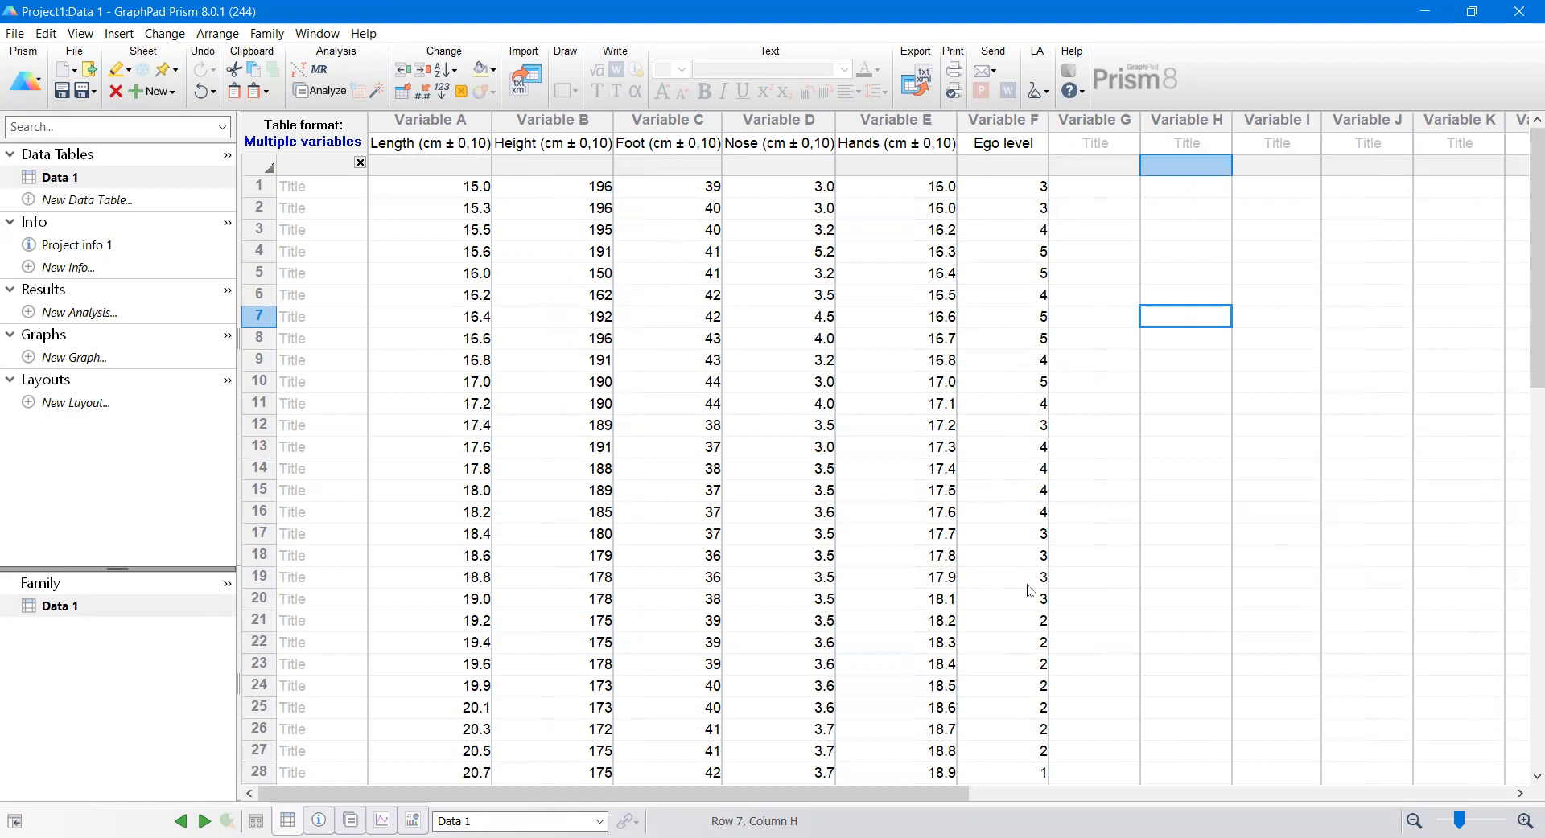
{"action": "scroll", "coordinate": [1042, 603], "scroll_direction": "down", "scroll_amount": 1}
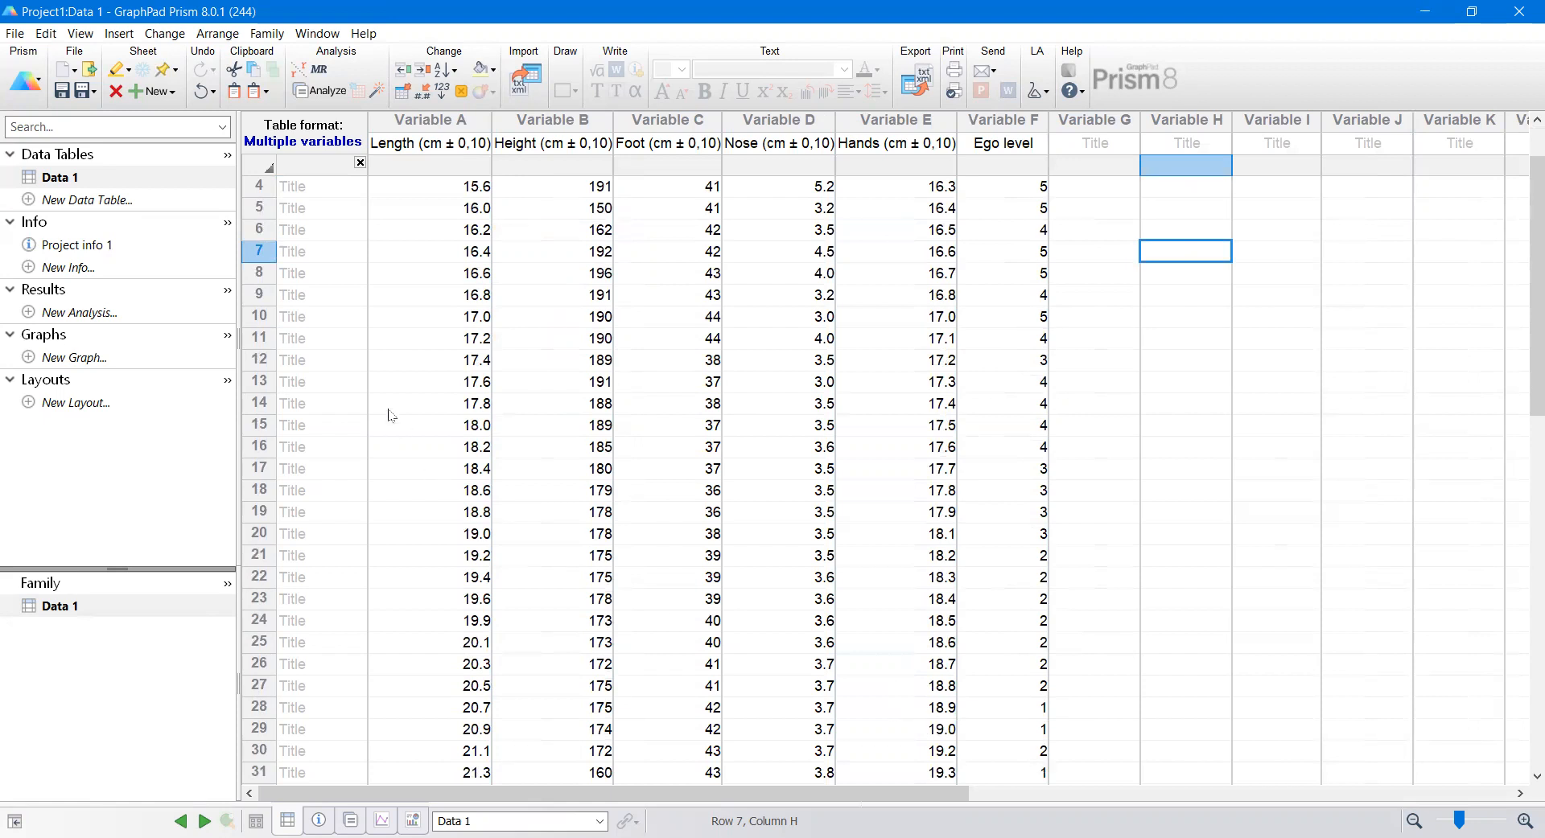
Step: Rename the Data 1 table as "Length vs. Height"
{"action": "right_click", "coordinate": [74, 182]}
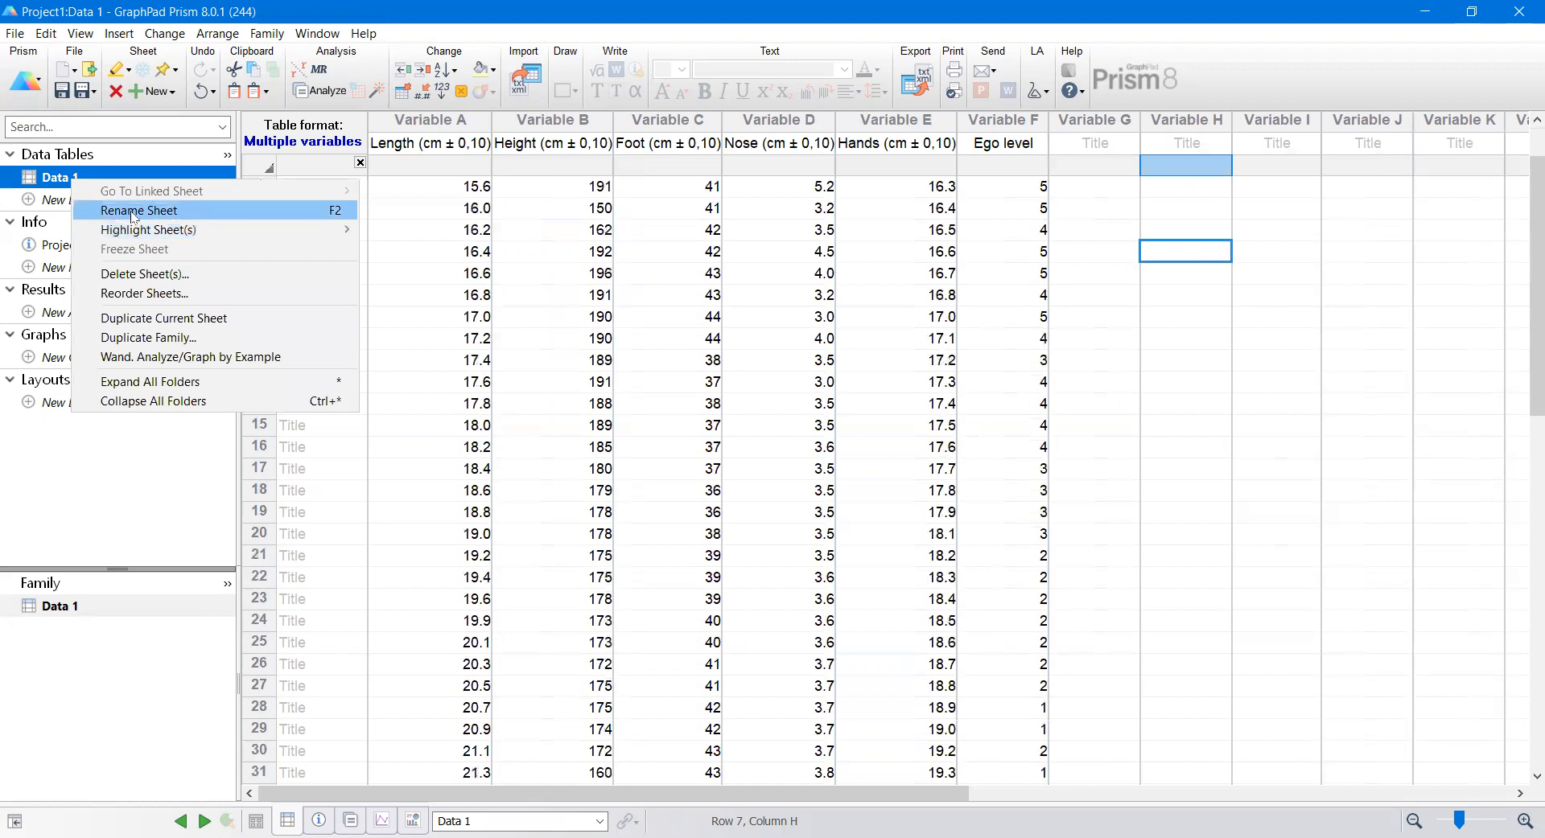
{"action": "left_click", "coordinate": [124, 211]}
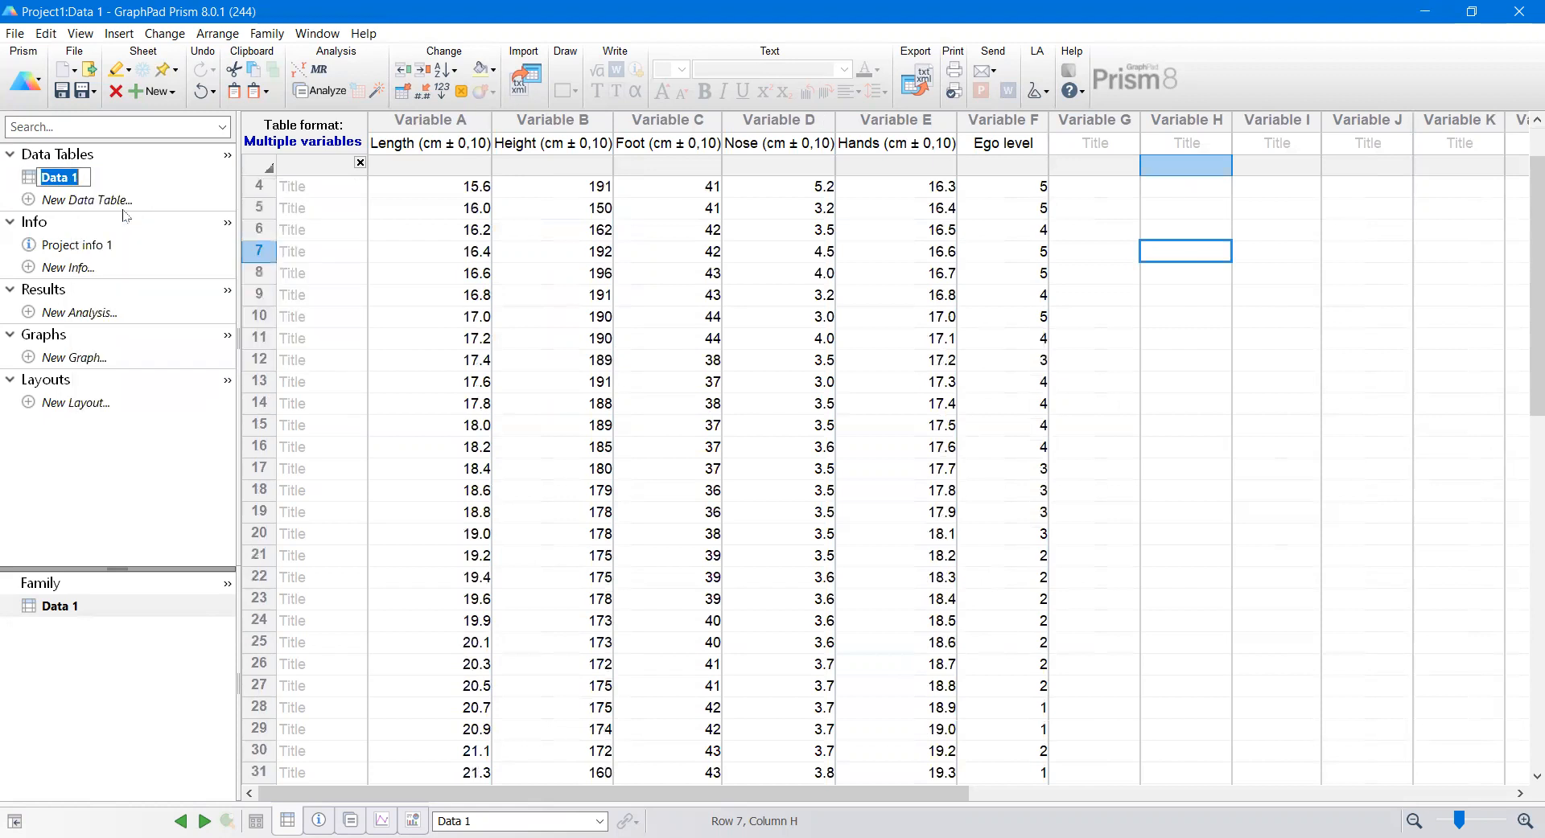
{"action": "type", "text": "LEnght"}
{"action": "key", "text": "BackSpace"}
{"action": "key", "text": "BackSpace"}
{"action": "key", "text": "BackSpace"}
{"action": "key", "text": "BackSpace"}
{"action": "key", "text": "BackSpace"}
{"action": "type", "text": "ength vs. Height"}
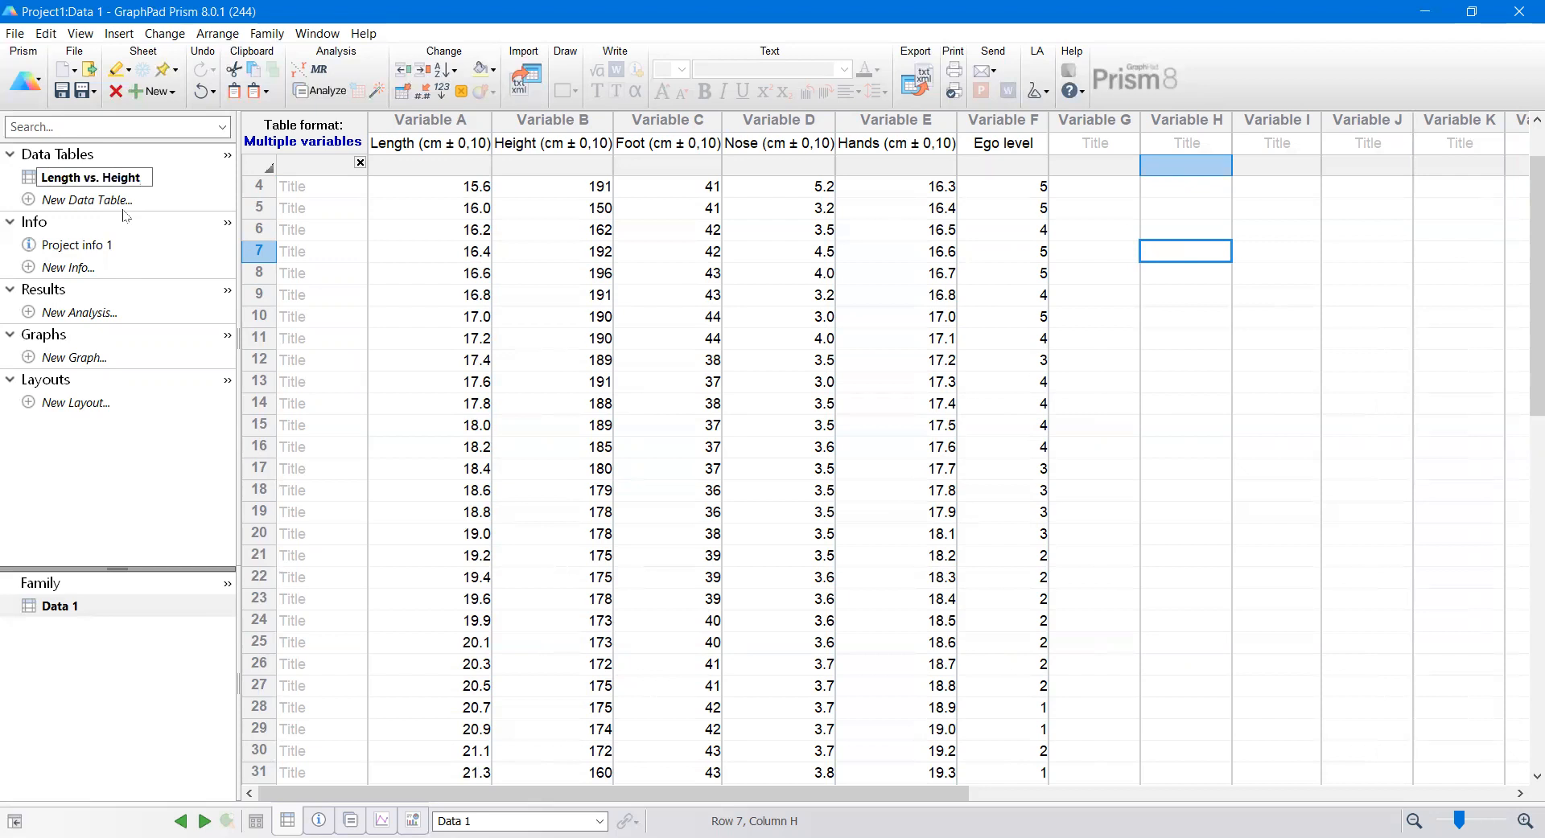
{"action": "key", "text": "Return"}
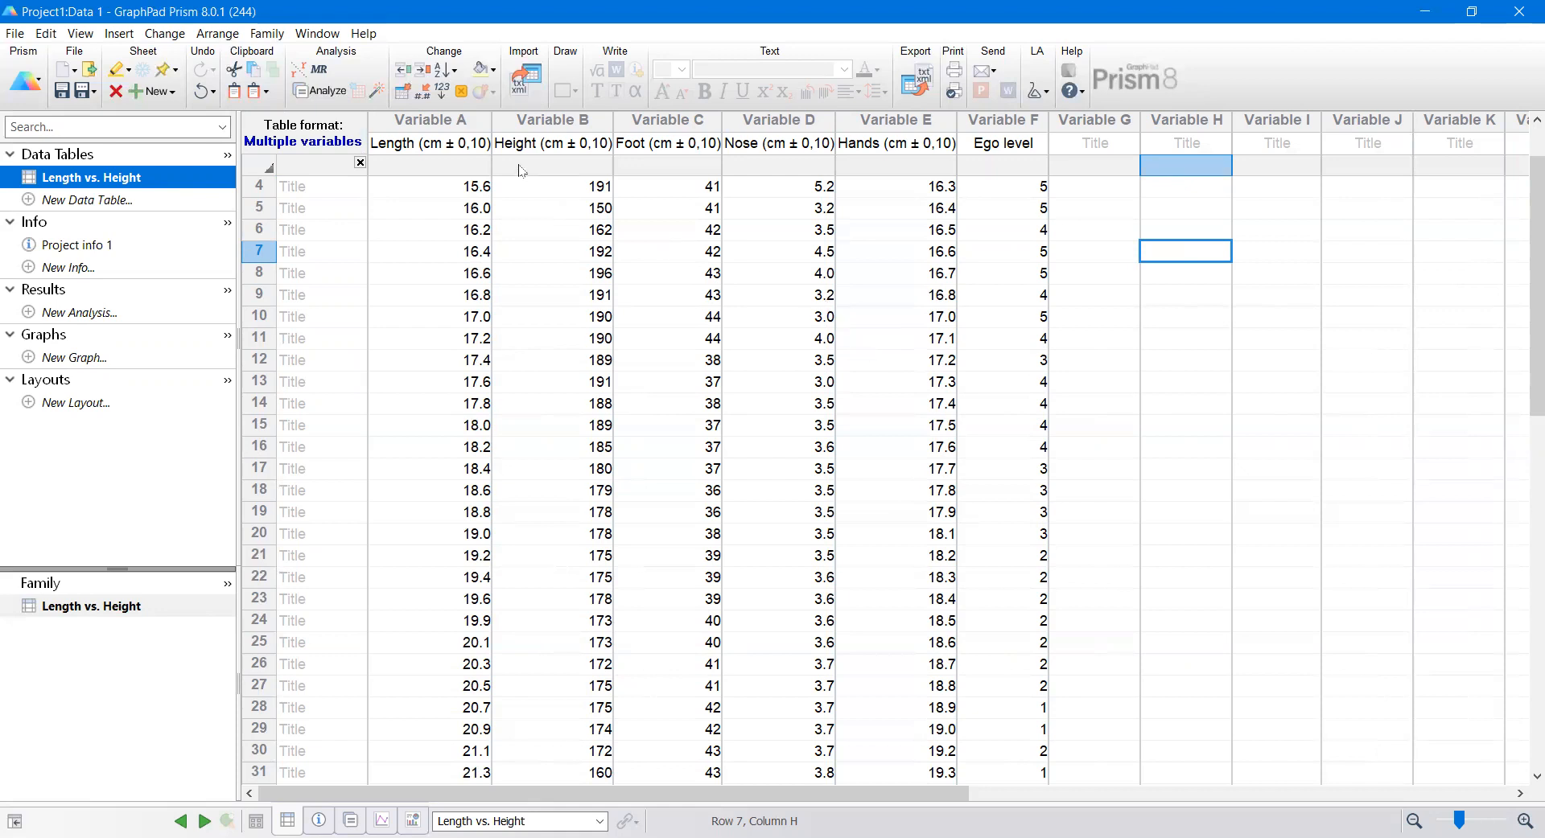
Step: Run an XY Correlation analysis that computes r between two selected data sets, Length (column A) and Height (column B)
{"action": "left_click", "coordinate": [326, 91]}
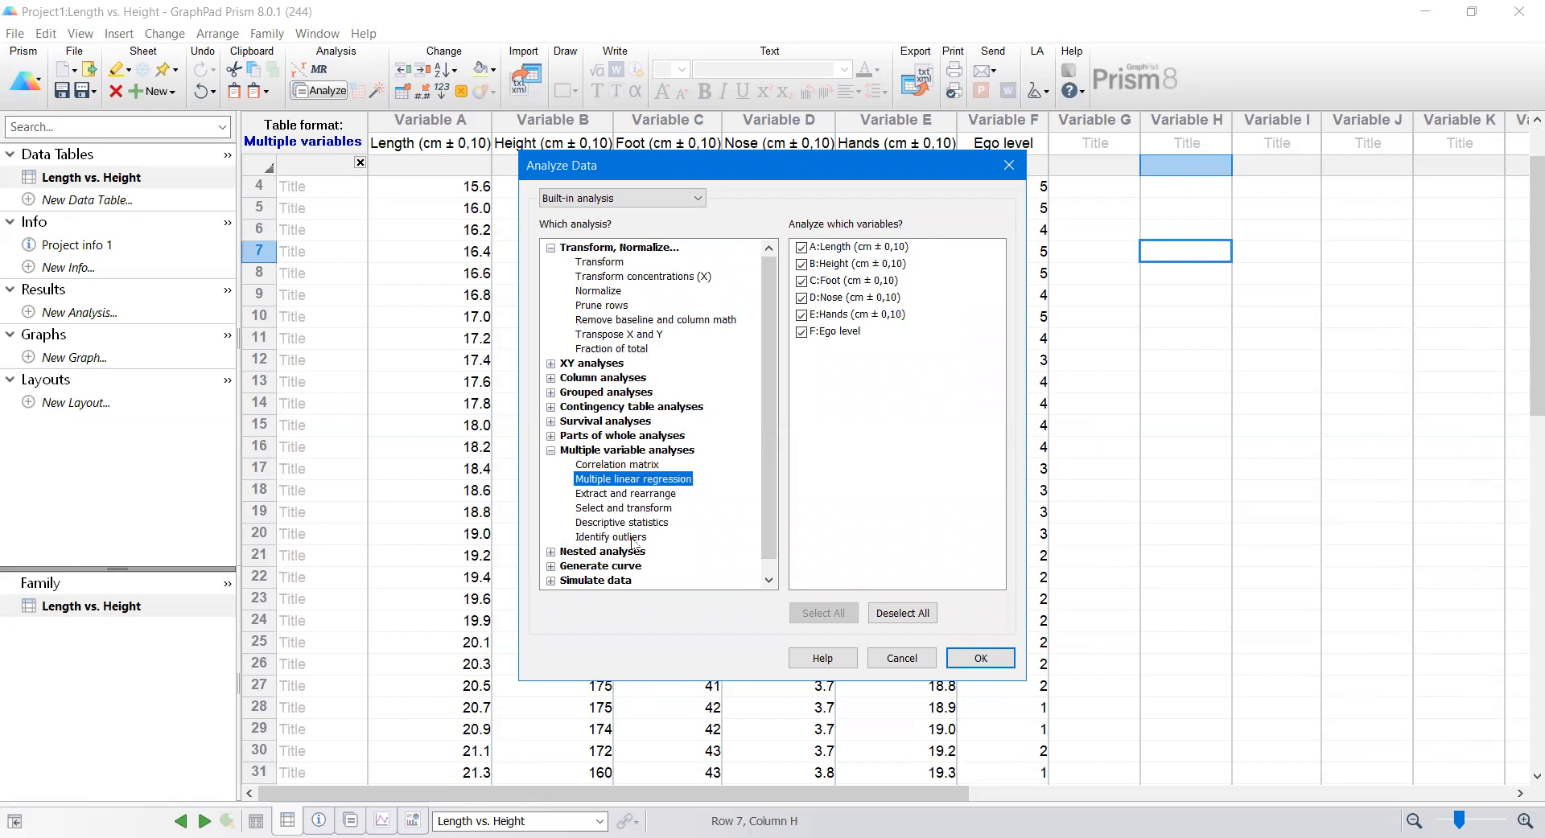
{"action": "left_click", "coordinate": [551, 364]}
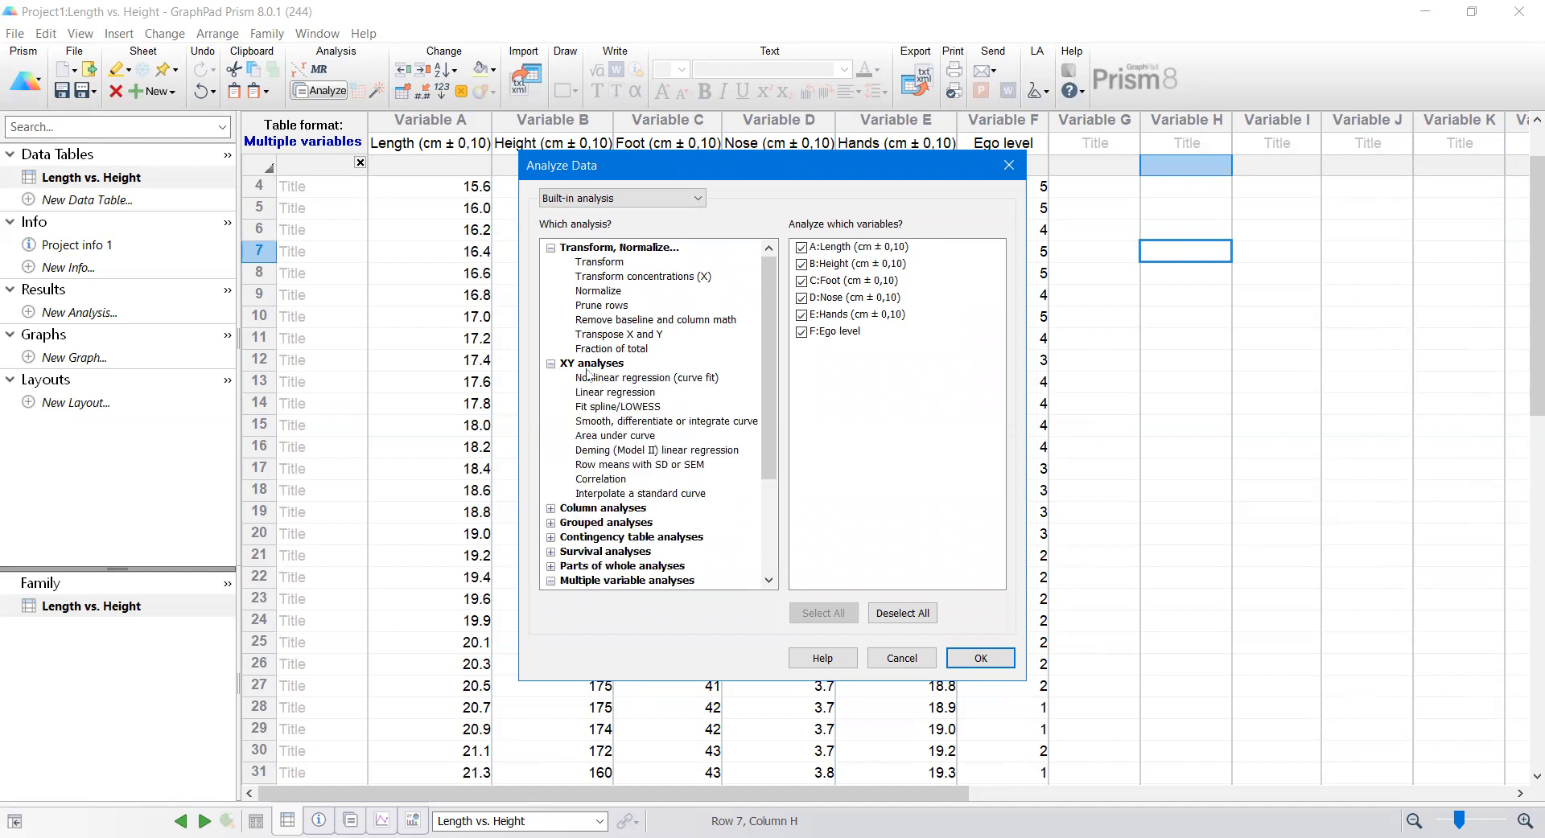
{"action": "left_click", "coordinate": [597, 481]}
{"action": "left_click", "coordinate": [970, 660]}
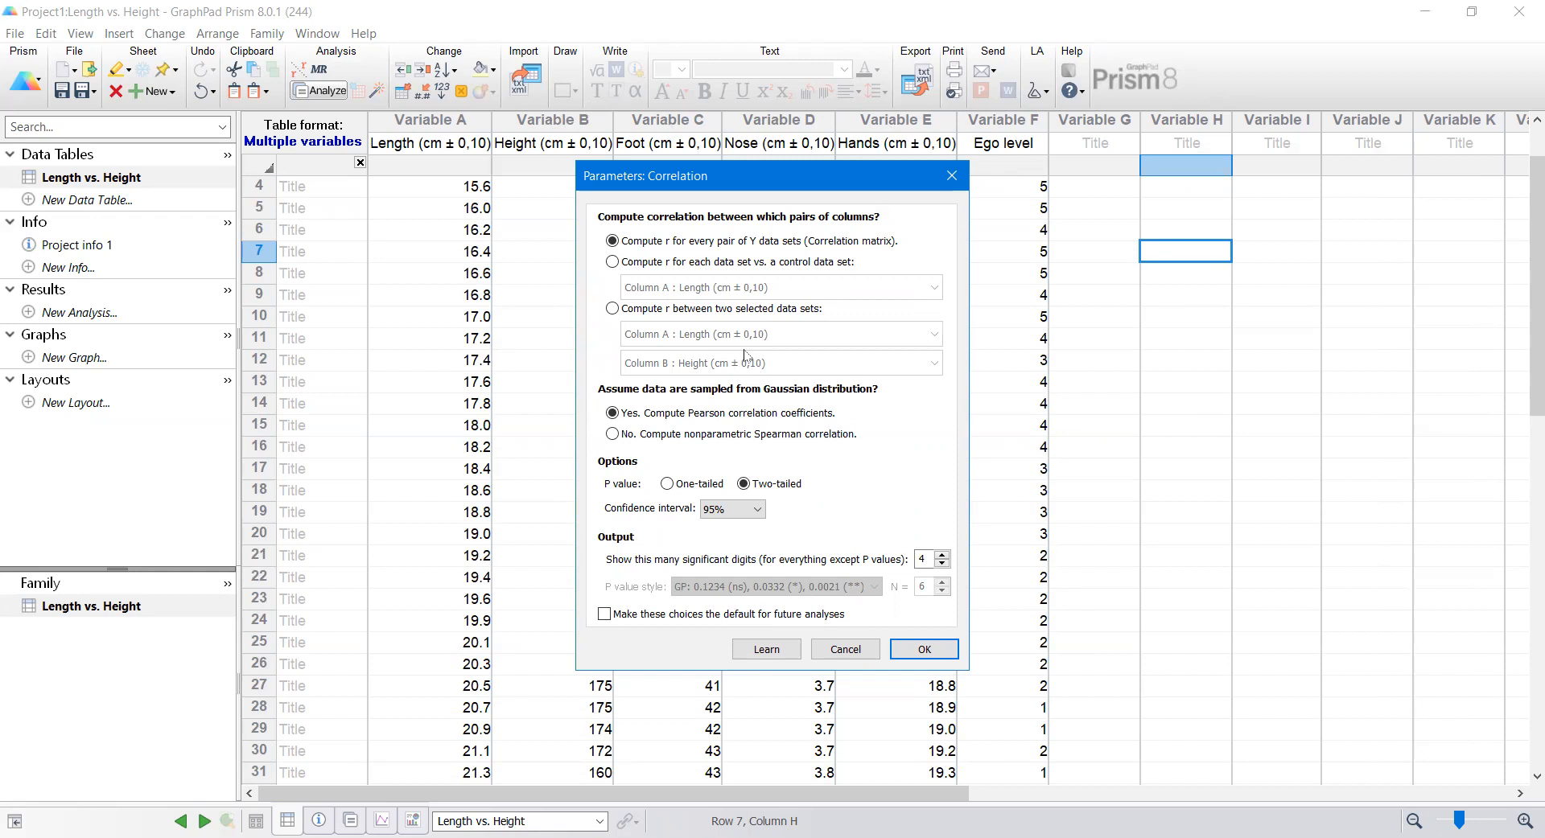
{"action": "left_click", "coordinate": [611, 309]}
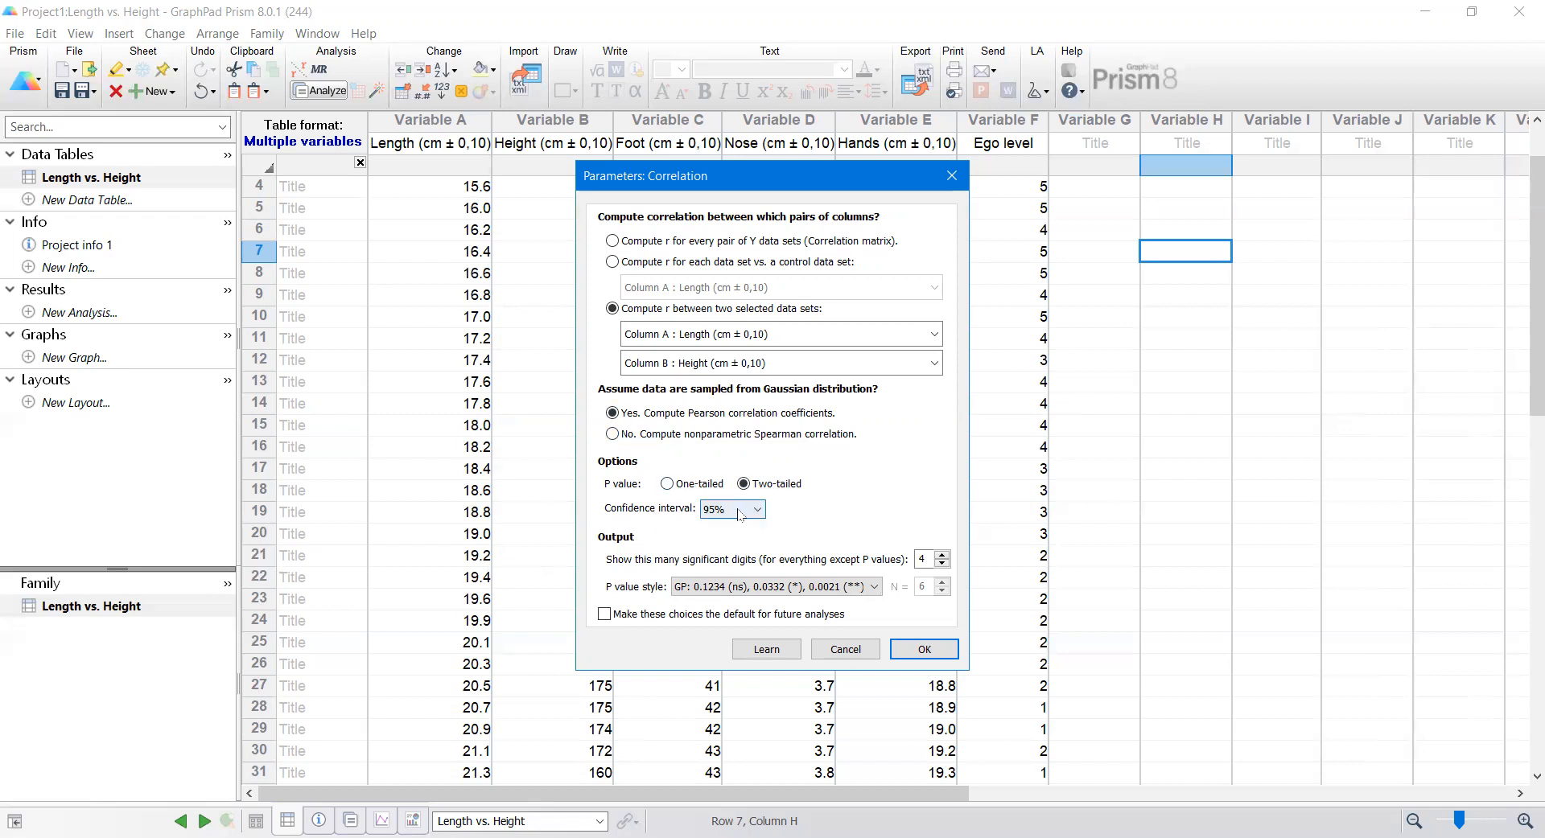
{"action": "left_click", "coordinate": [873, 589]}
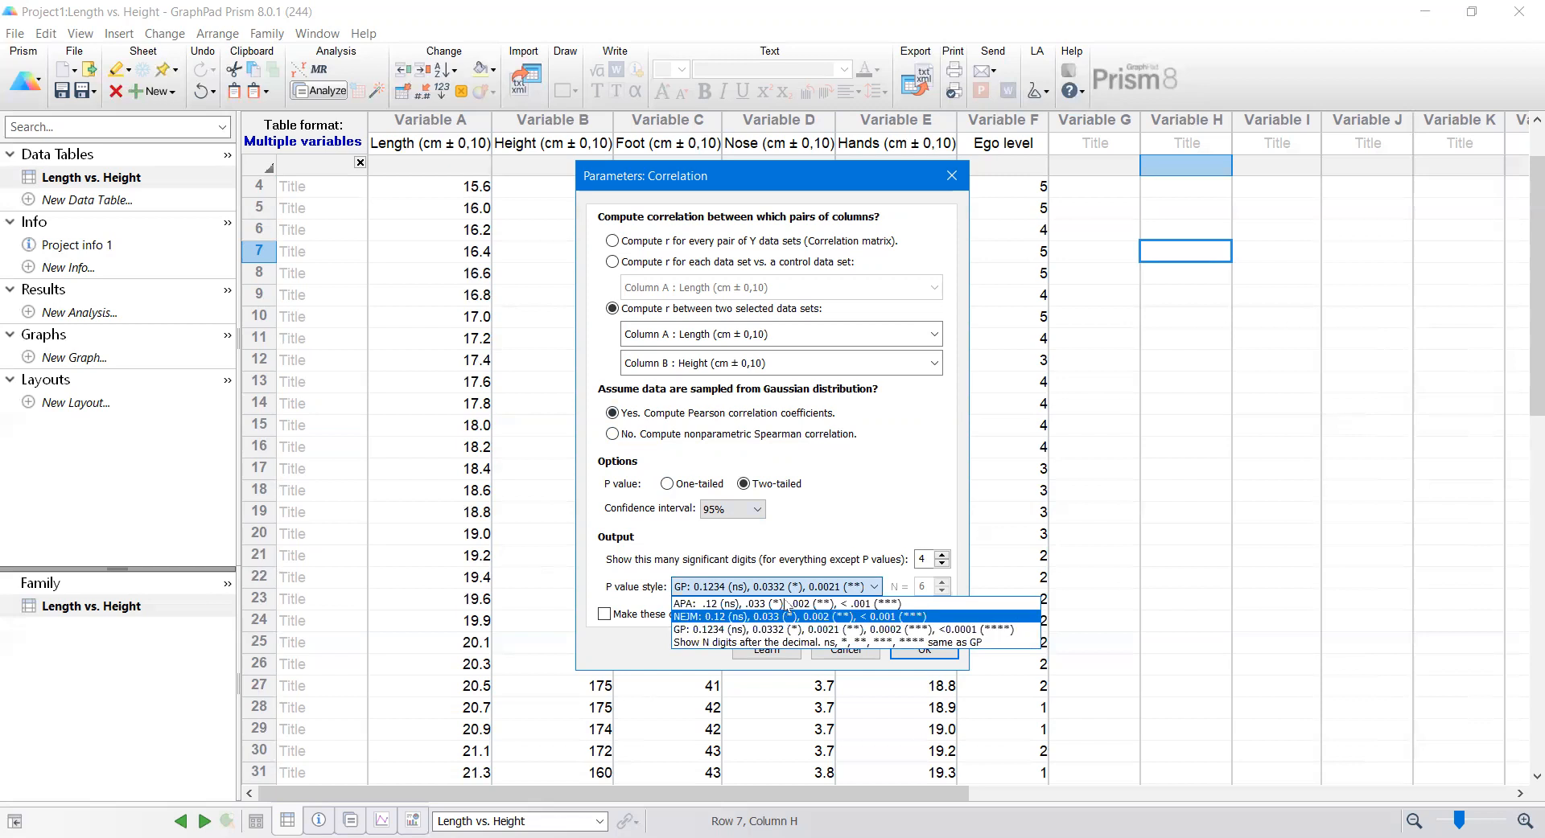
{"action": "left_click", "coordinate": [853, 511]}
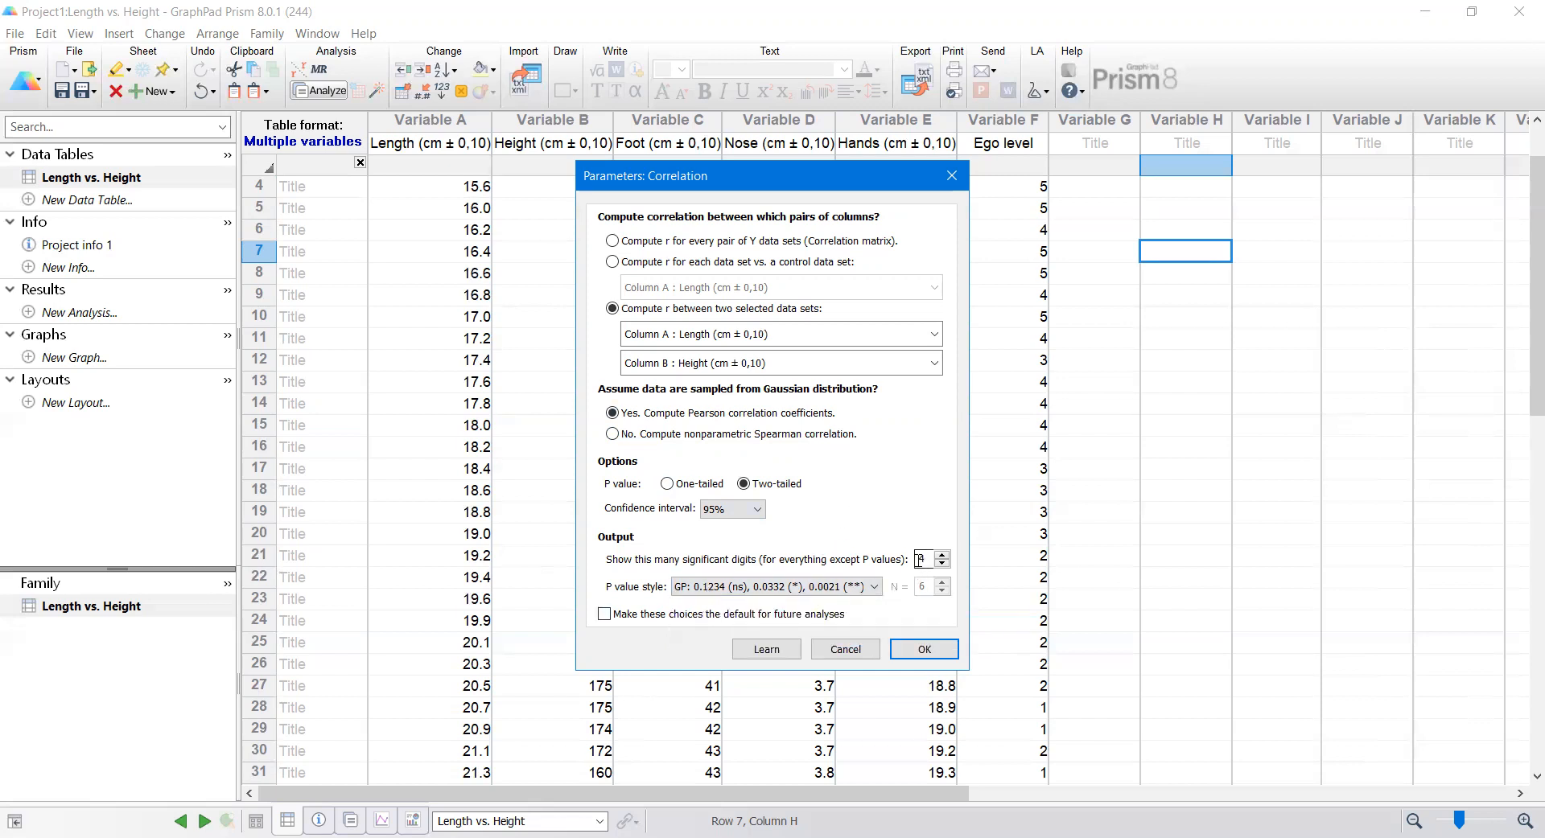
{"action": "left_click", "coordinate": [922, 649]}
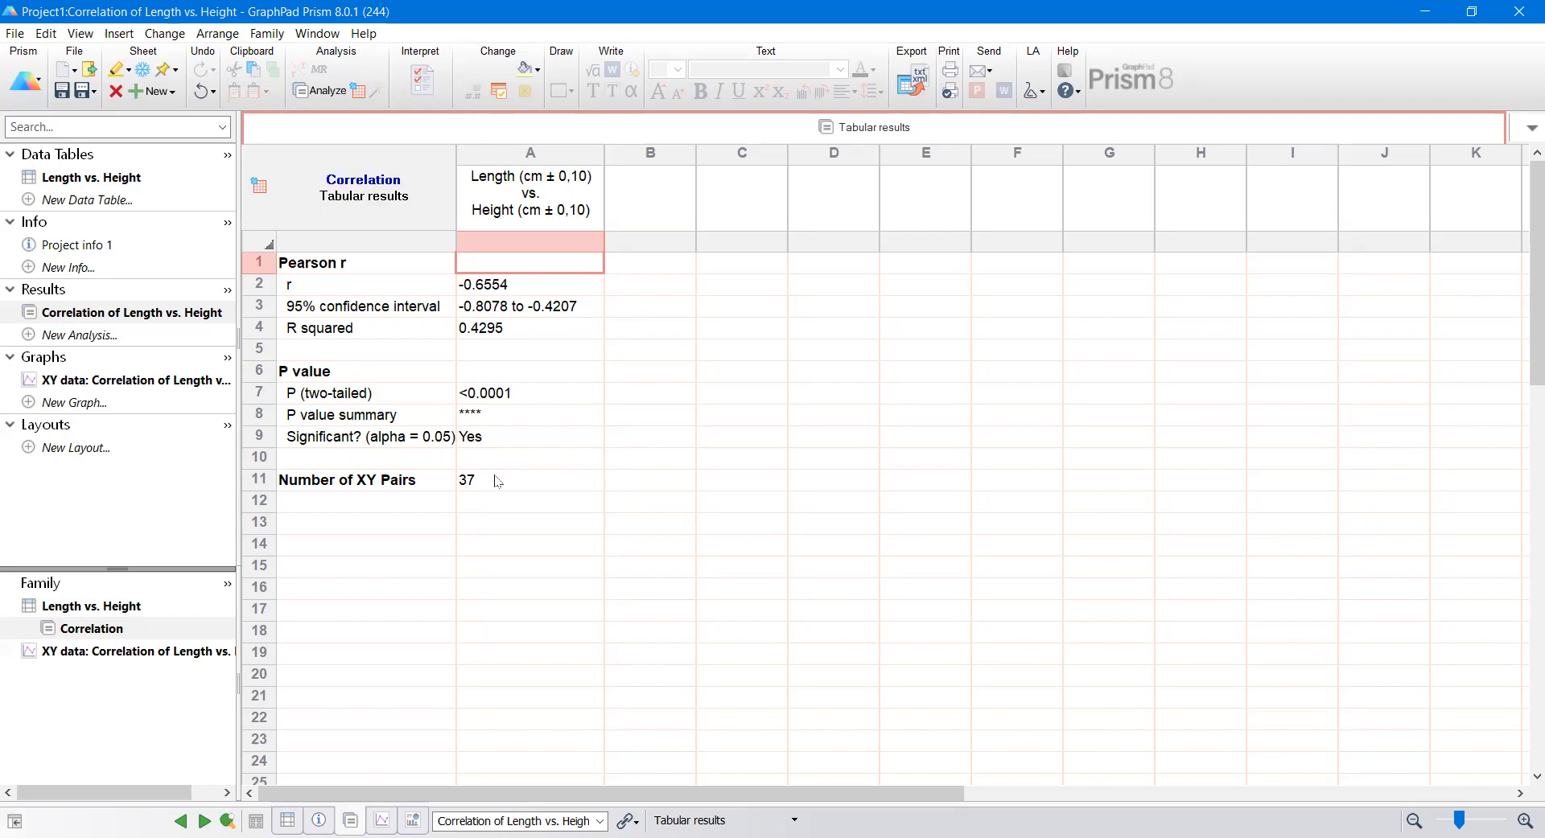
Step: Open the XY data graph of the Length vs. Height correlation and resize it to fill the page
{"action": "left_click", "coordinate": [167, 382]}
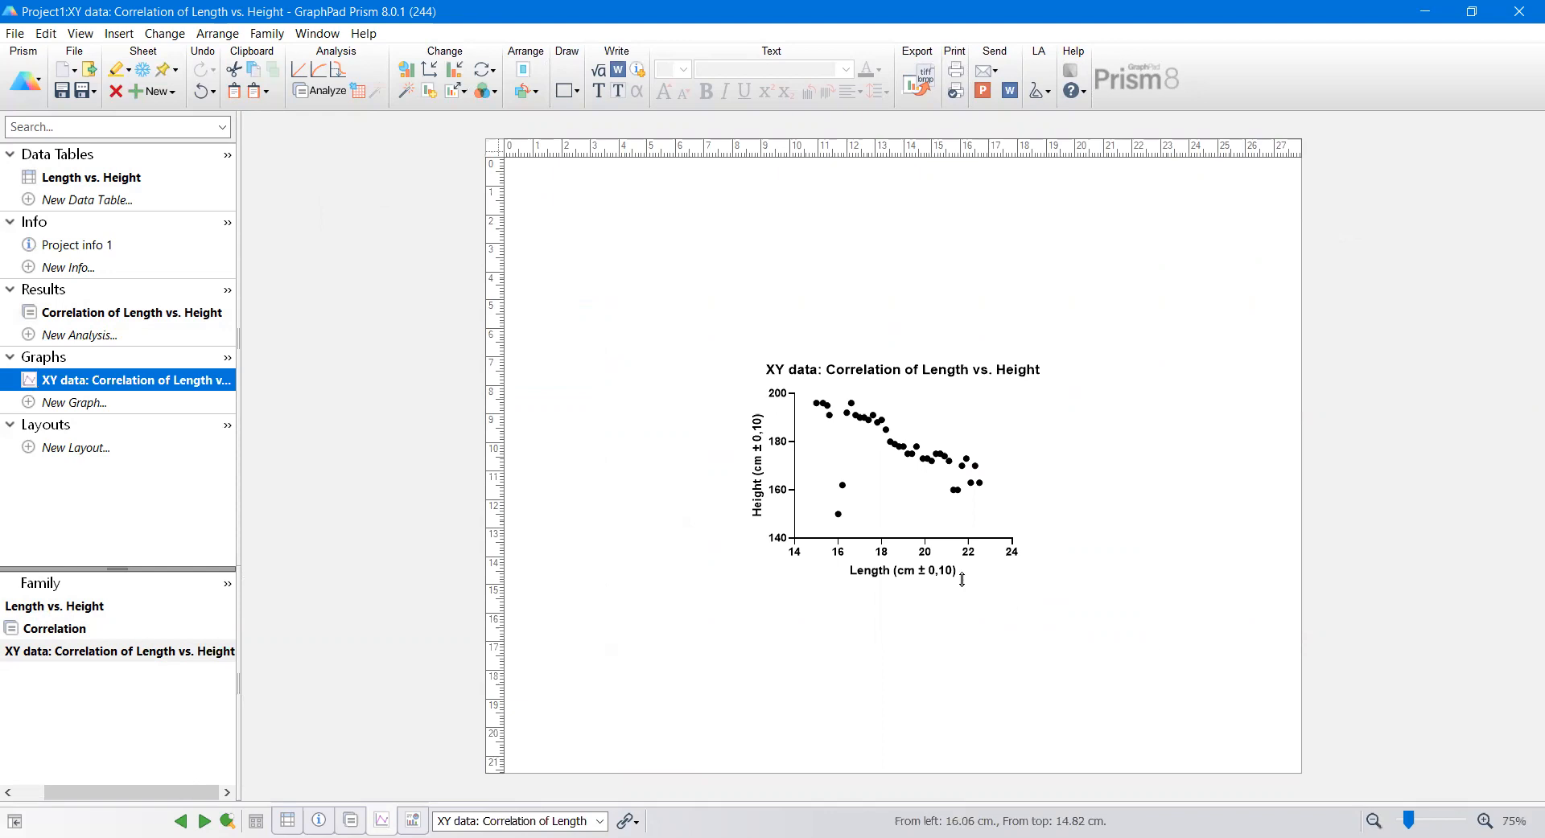
{"action": "left_click", "coordinate": [634, 438]}
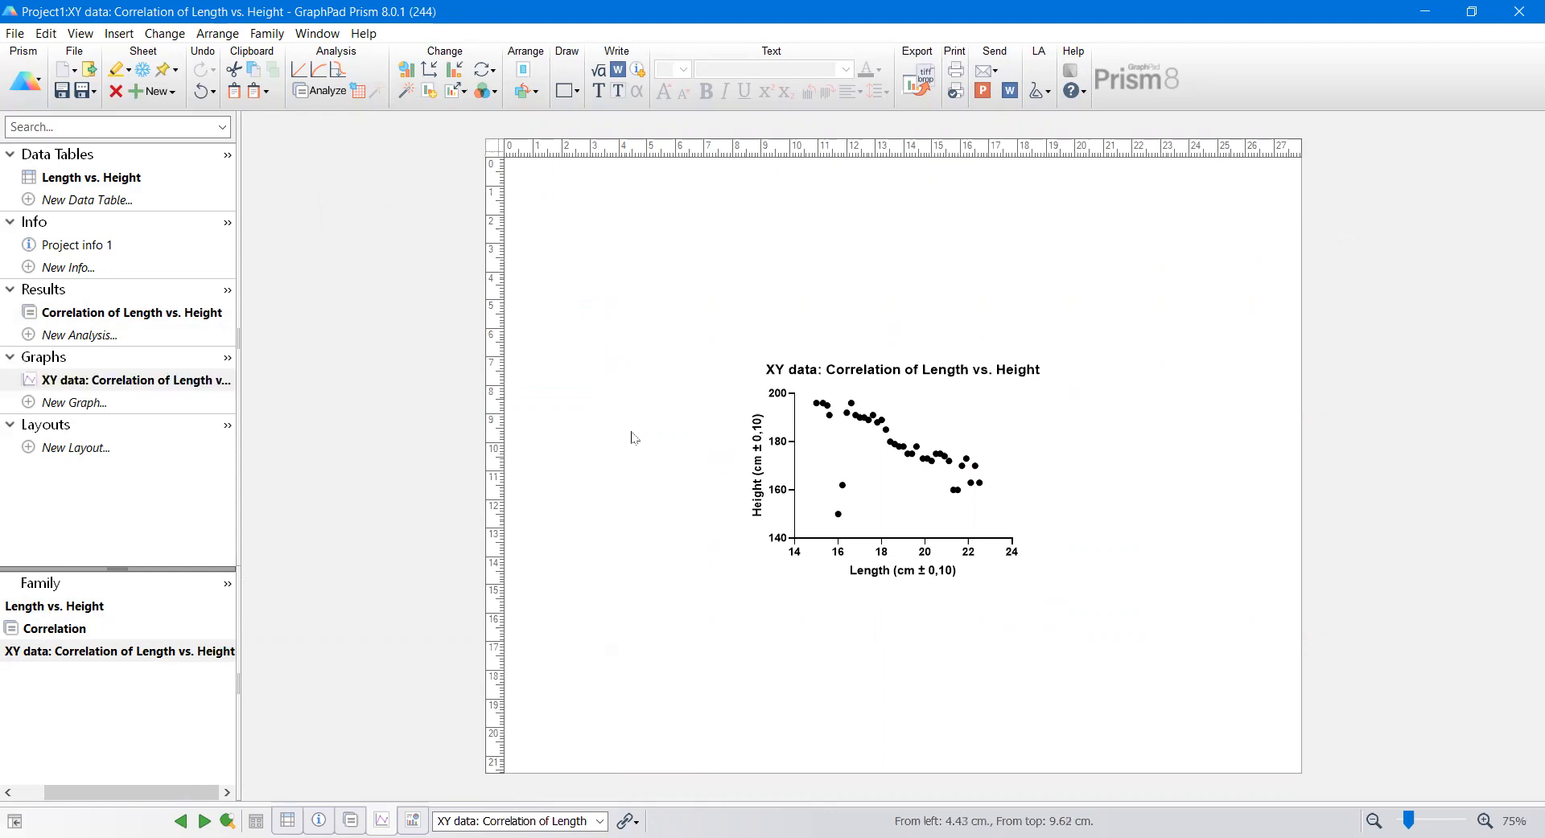
{"action": "right_click", "coordinate": [635, 439]}
{"action": "mouse_move", "coordinate": [820, 661]}
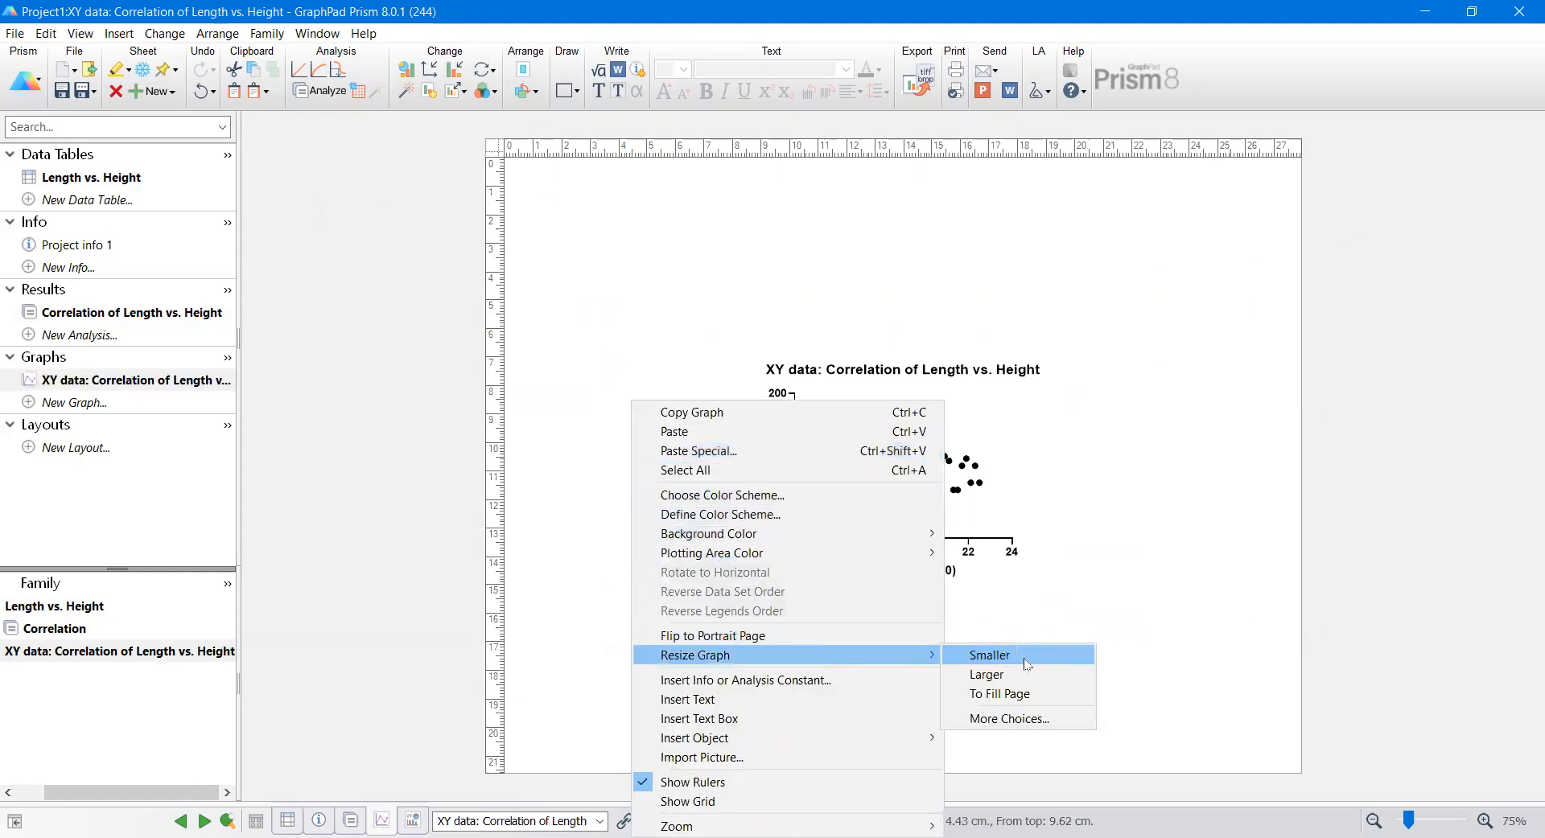
{"action": "left_click", "coordinate": [1047, 705]}
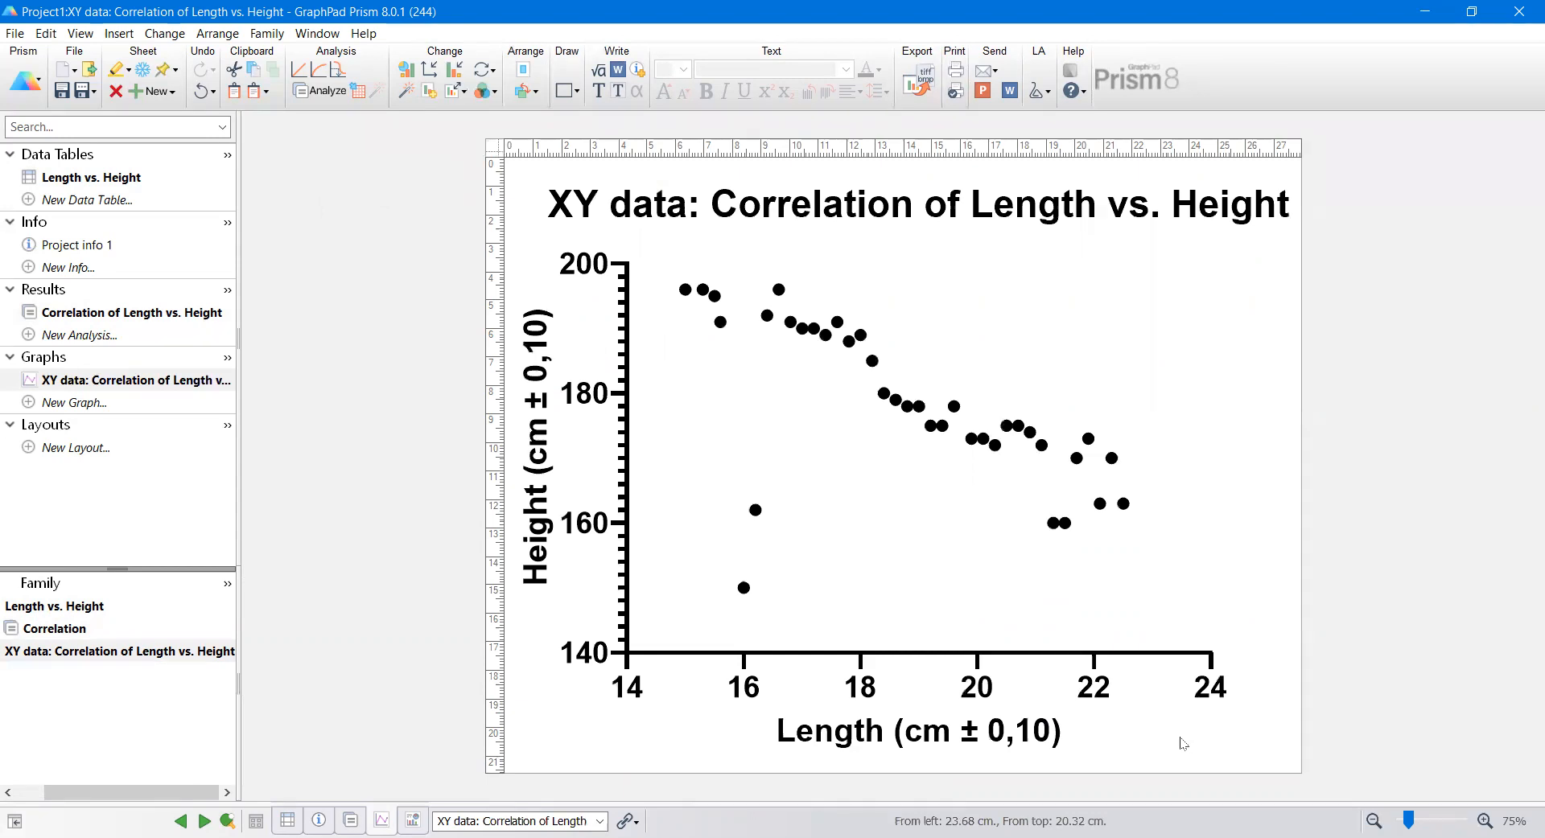
Step: Remove the bold formatting from the graph's title, axis titles and axis numbering
{"action": "key", "text": "ctrl+a"}
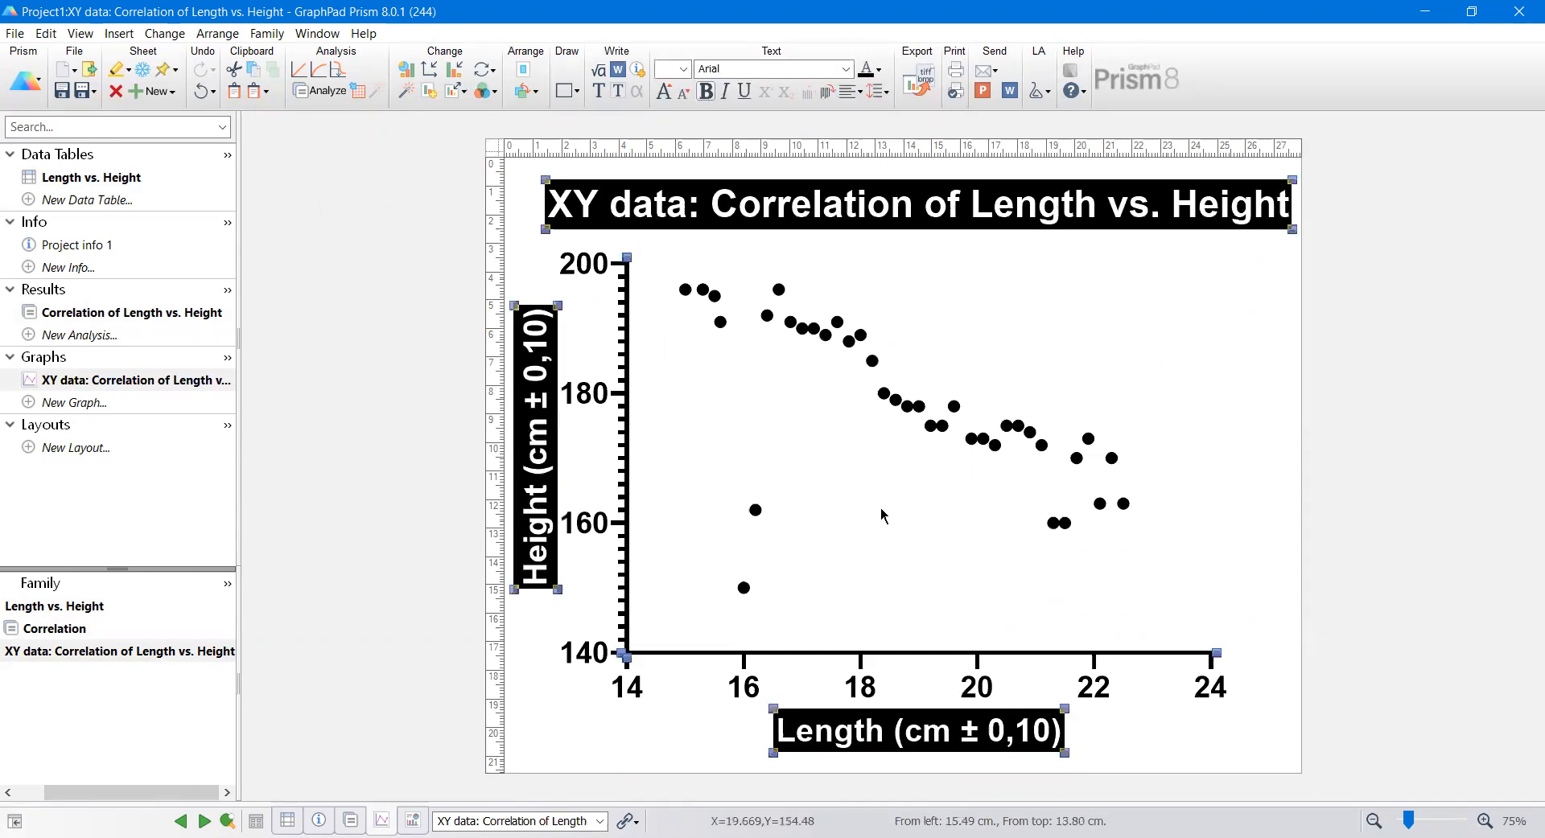
{"action": "left_click", "coordinate": [706, 91]}
{"action": "left_click", "coordinate": [1210, 335]}
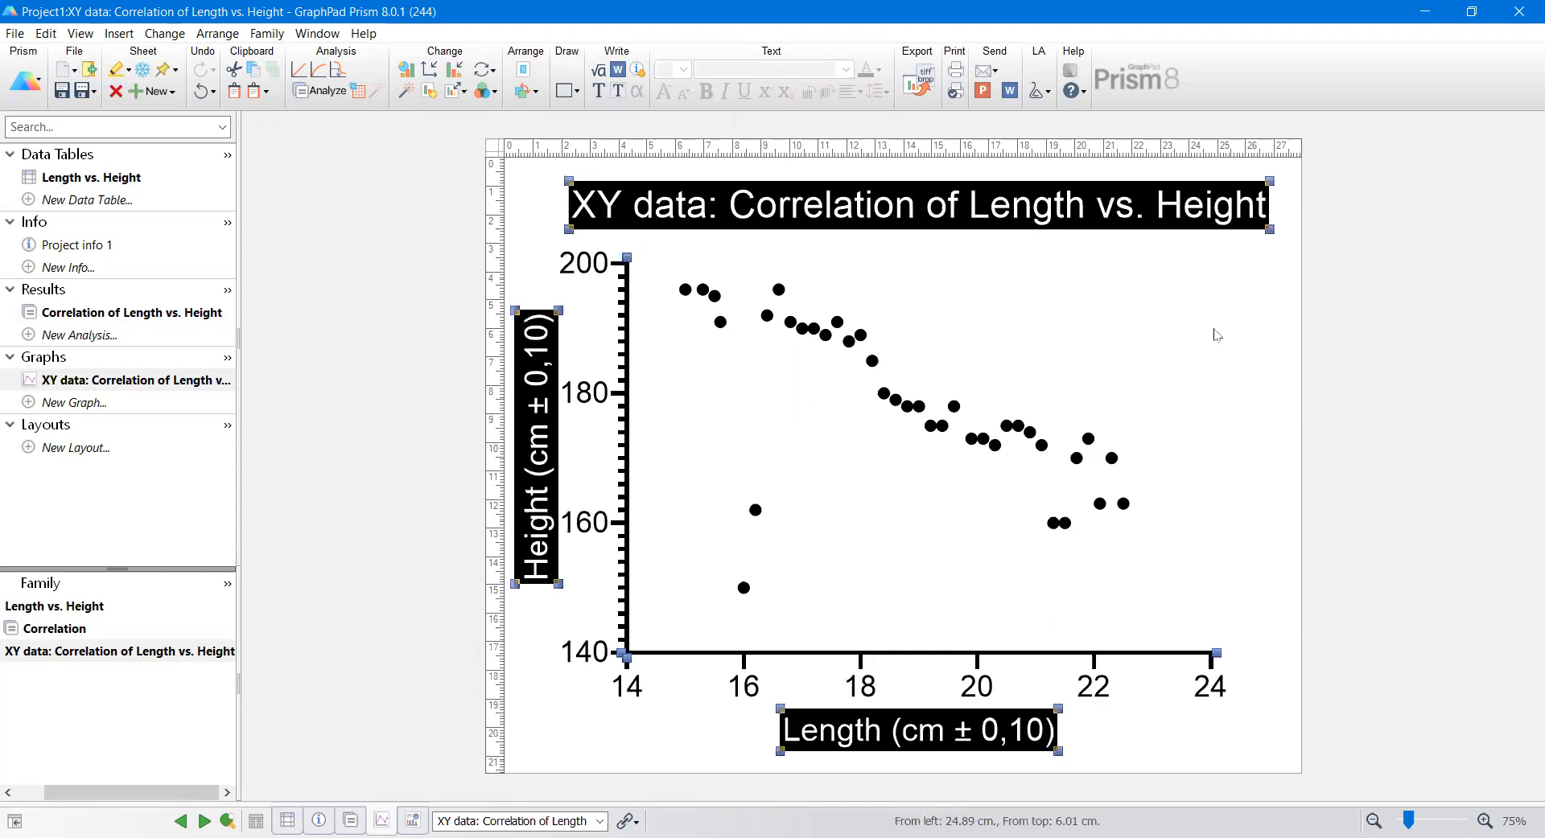
Step: Set the thickness of the graph's axes to Auto (2 pt)
{"action": "left_click", "coordinate": [858, 651]}
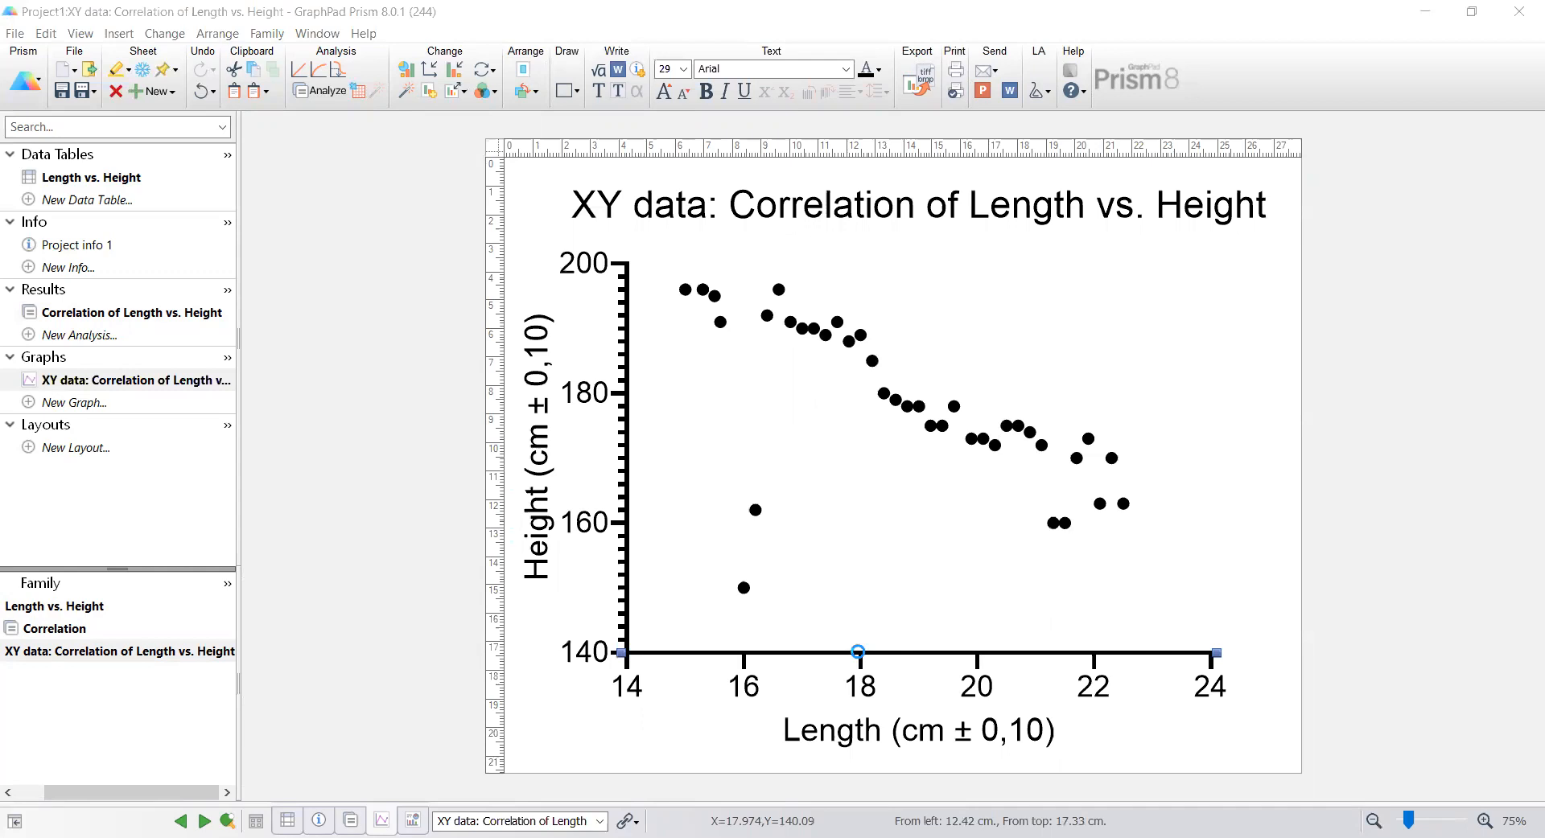
{"action": "double_click", "coordinate": [859, 652]}
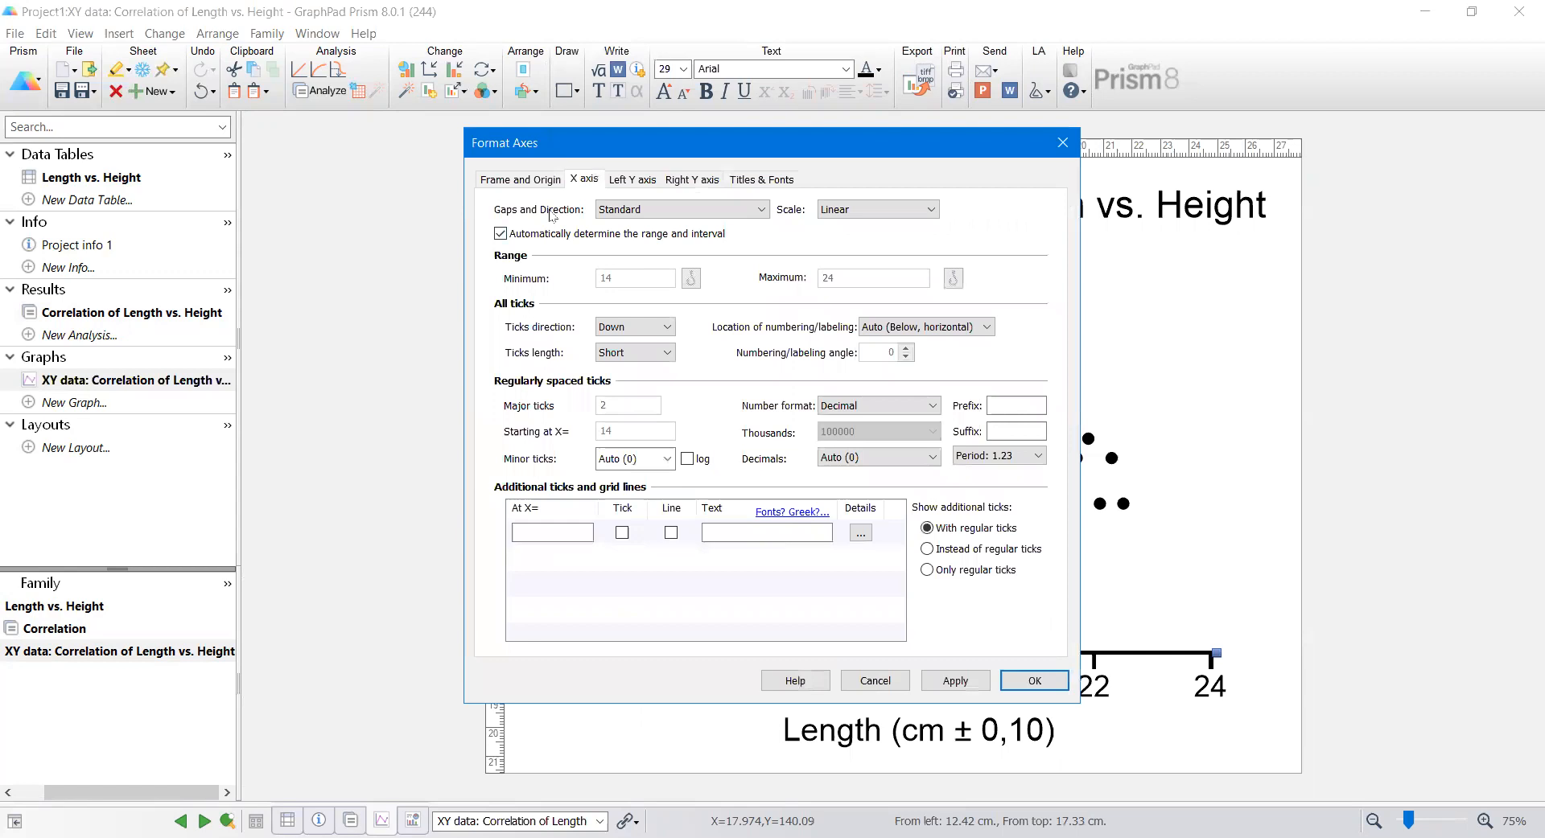
{"action": "left_click", "coordinate": [515, 181]}
{"action": "left_click", "coordinate": [675, 425]}
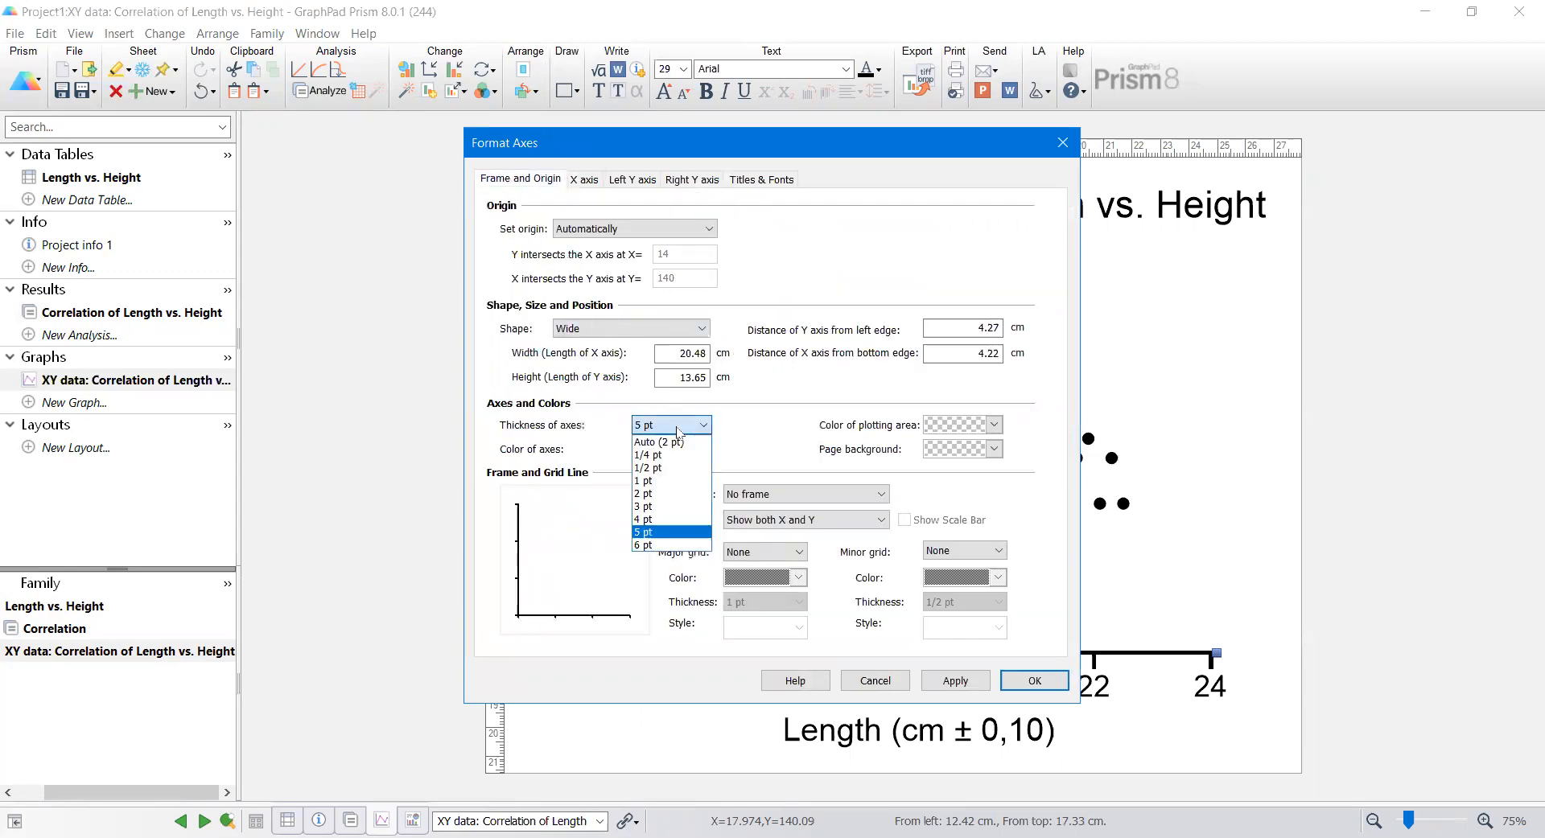
{"action": "left_click", "coordinate": [684, 443]}
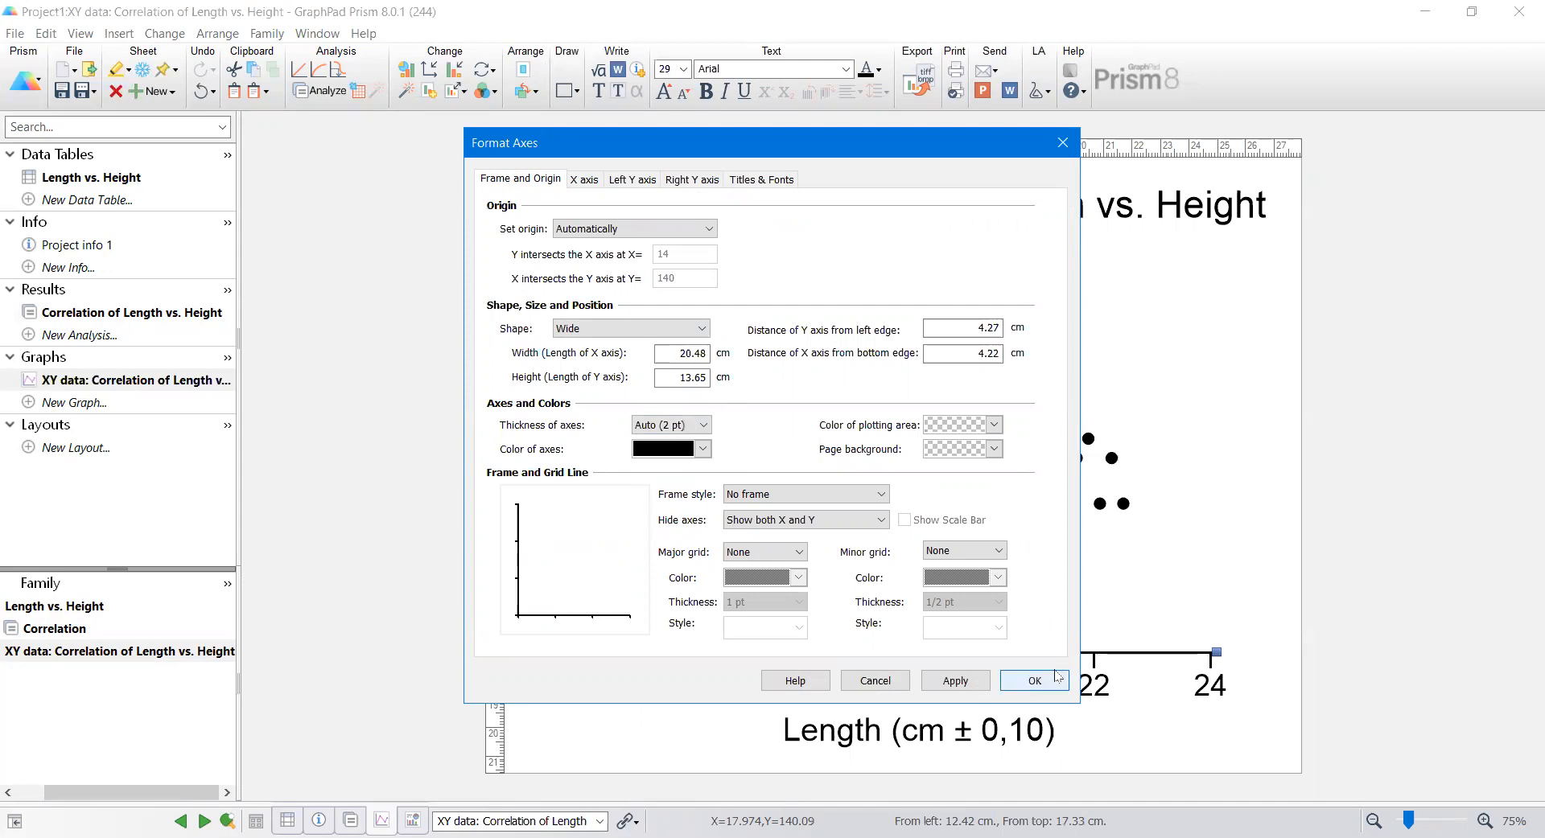
{"action": "left_click", "coordinate": [1032, 683]}
{"action": "left_click", "coordinate": [1165, 763]}
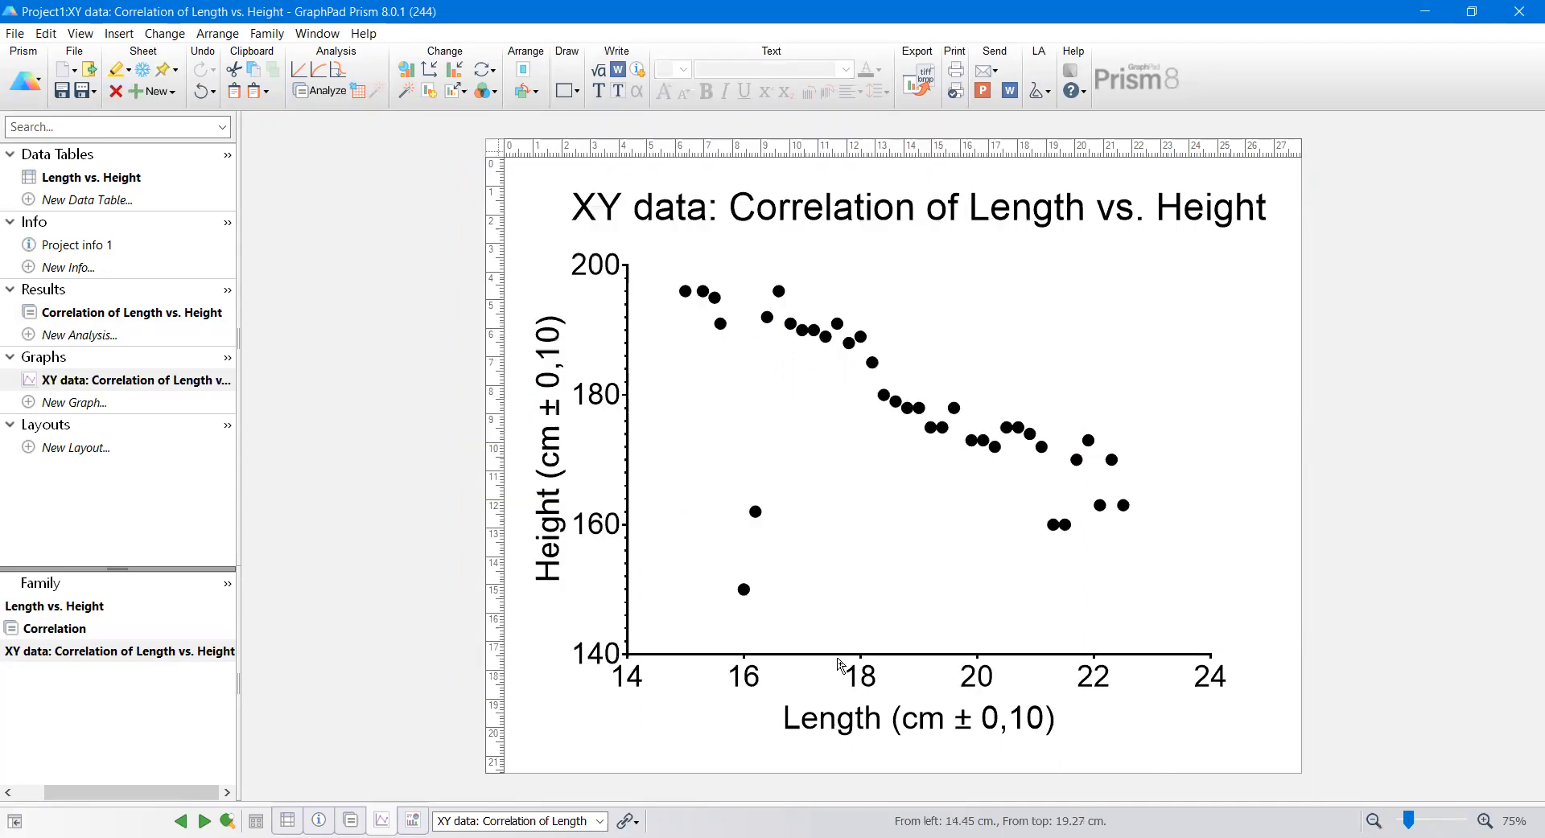
Step: Move the Height and Length axis titles slightly farther away from their axis numbers
{"action": "left_click", "coordinate": [568, 460]}
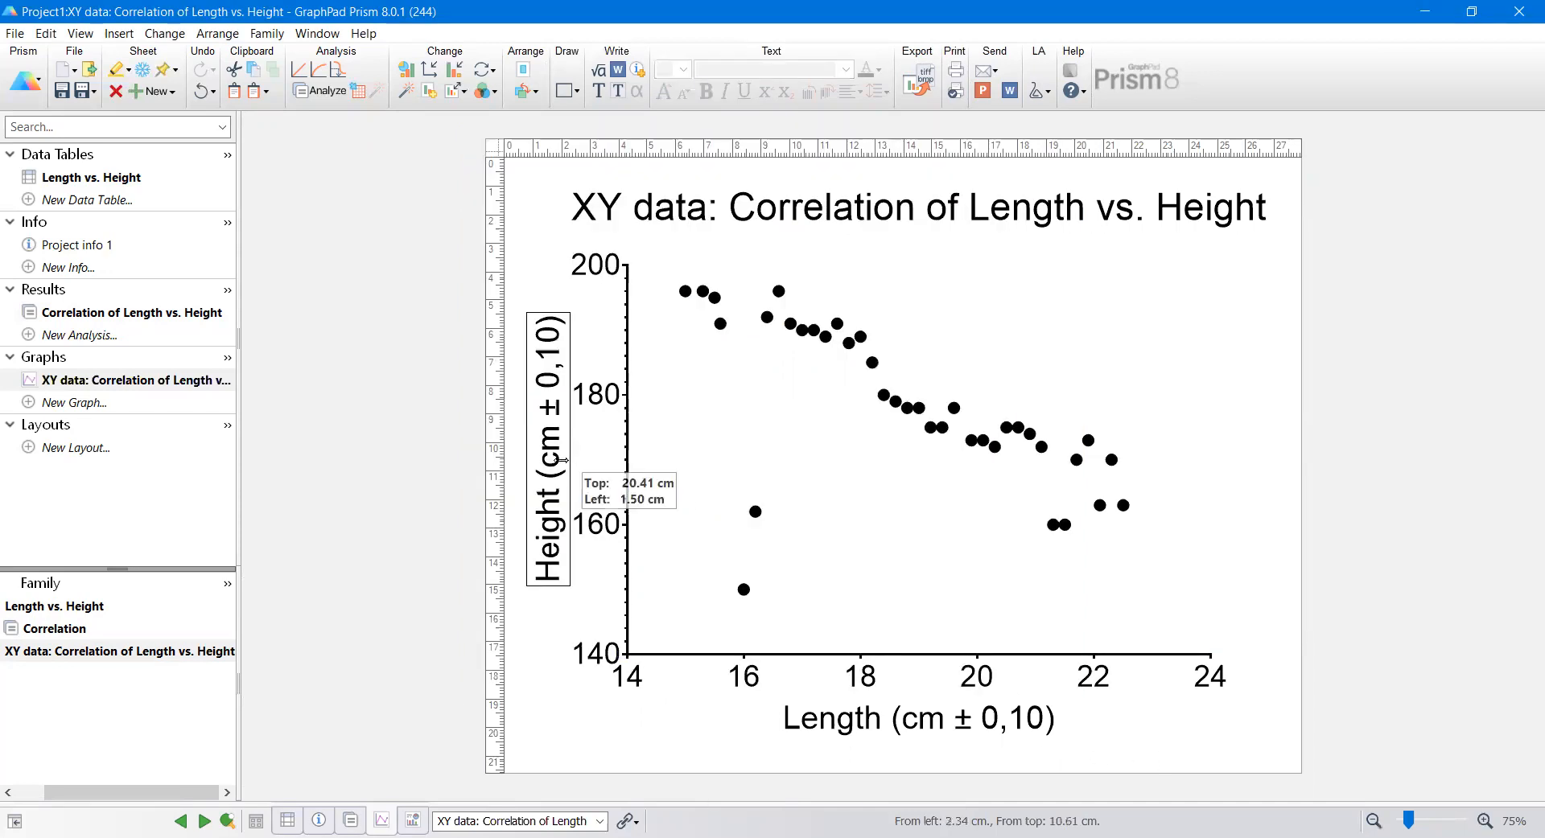
{"action": "left_click_drag", "start_coordinate": [564, 462], "coordinate": [564, 461]}
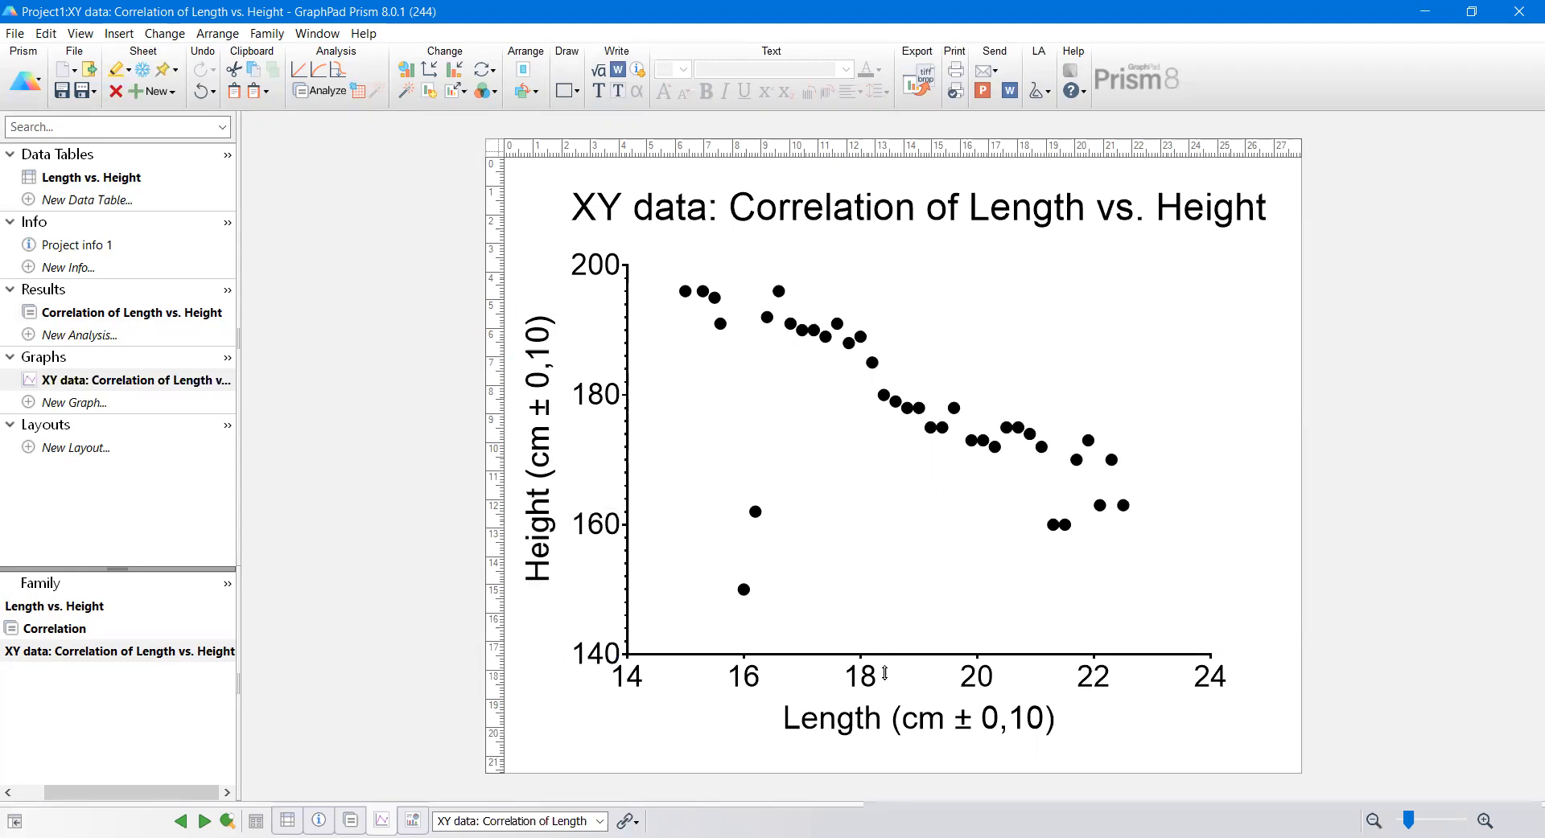
{"action": "left_click", "coordinate": [938, 704]}
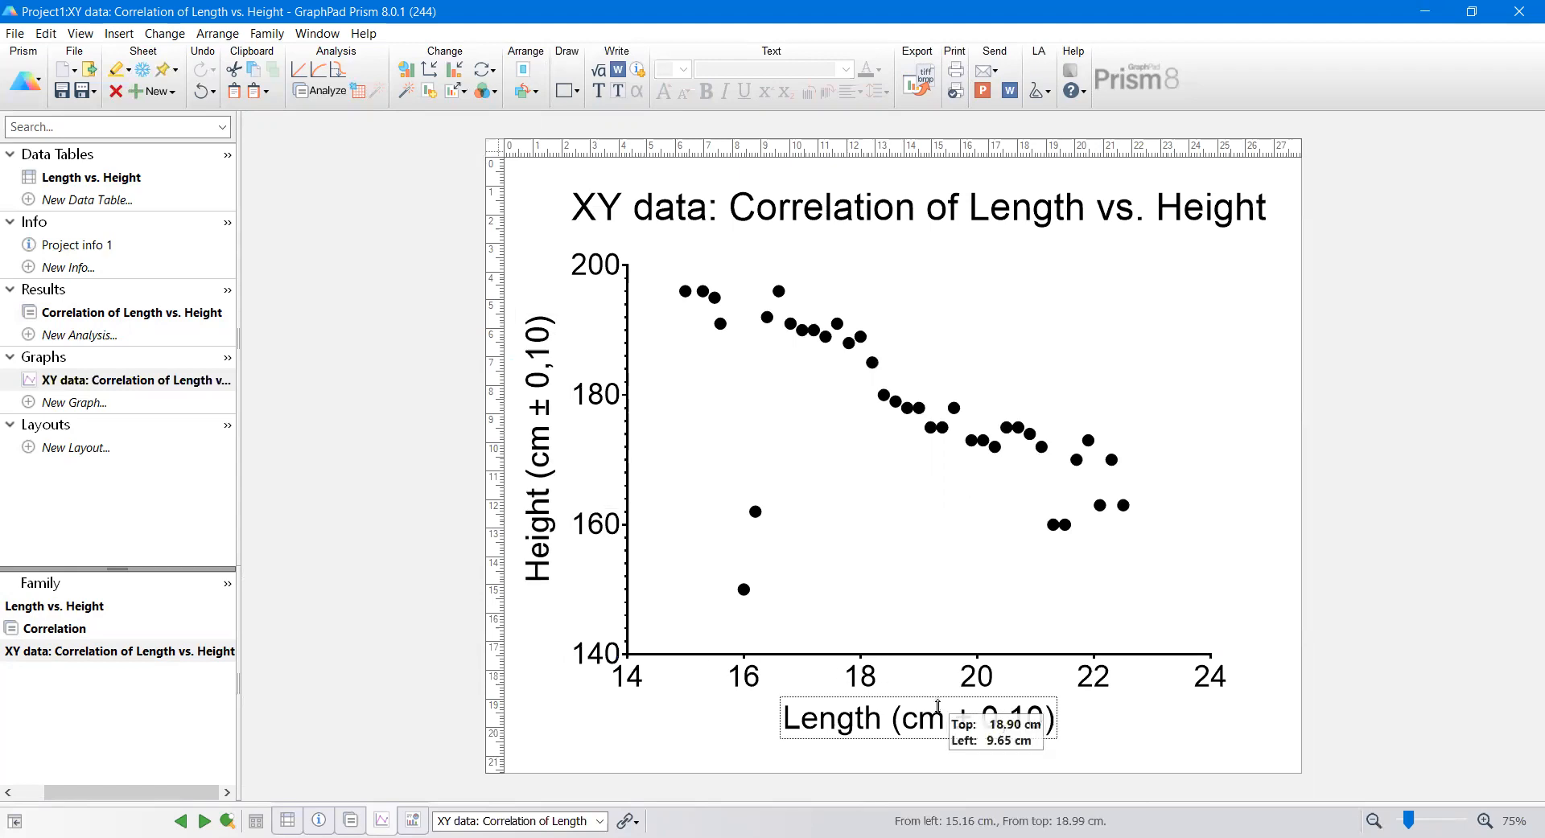
{"action": "left_click_drag", "start_coordinate": [938, 706], "coordinate": [938, 715]}
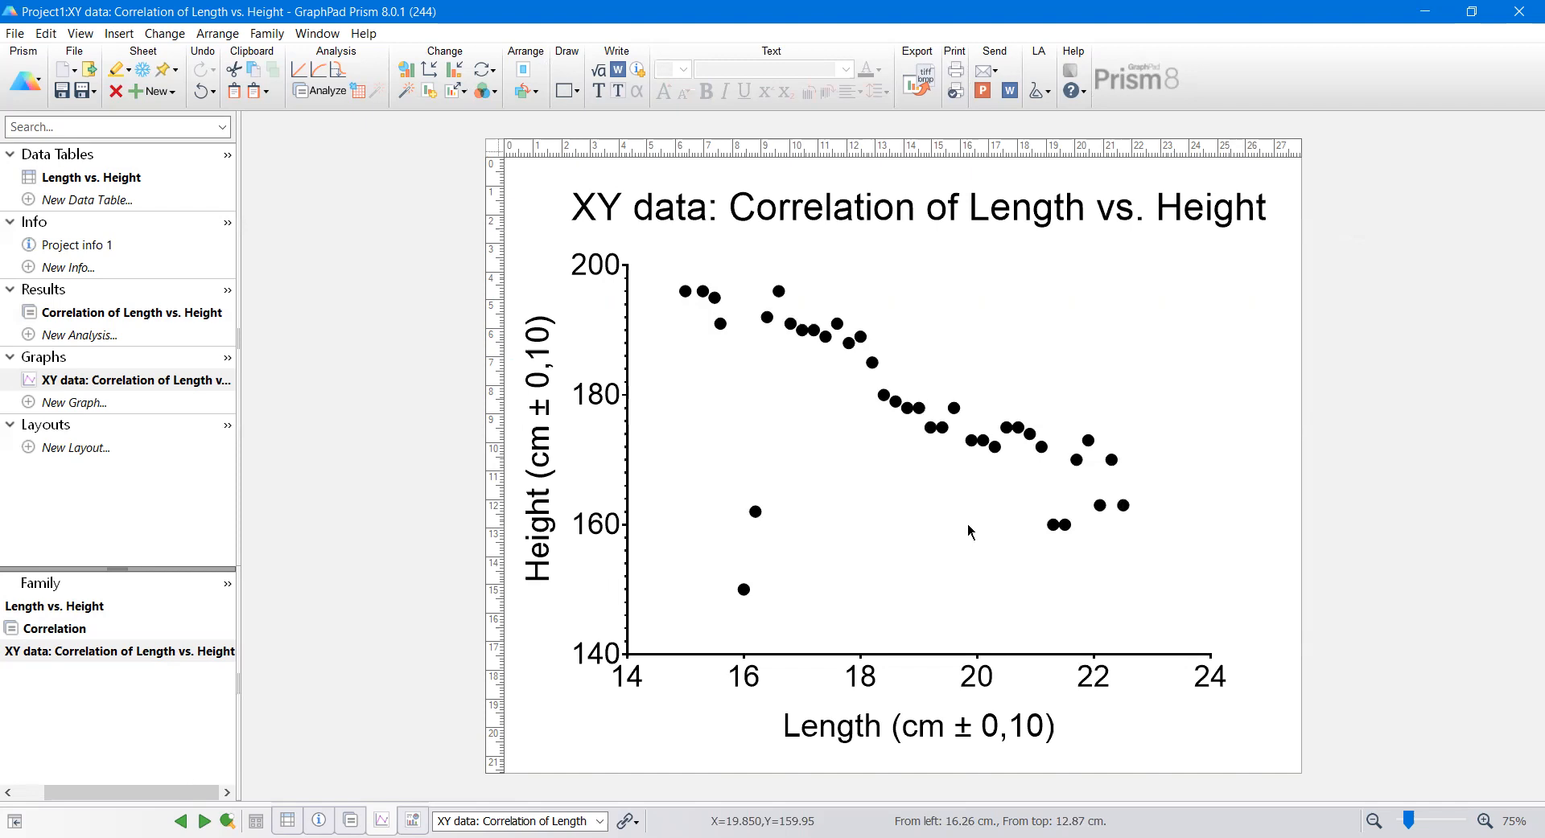
Step: Fit a linear regression line to the Length vs. Height graph with the default parameters
{"action": "left_click", "coordinate": [299, 71]}
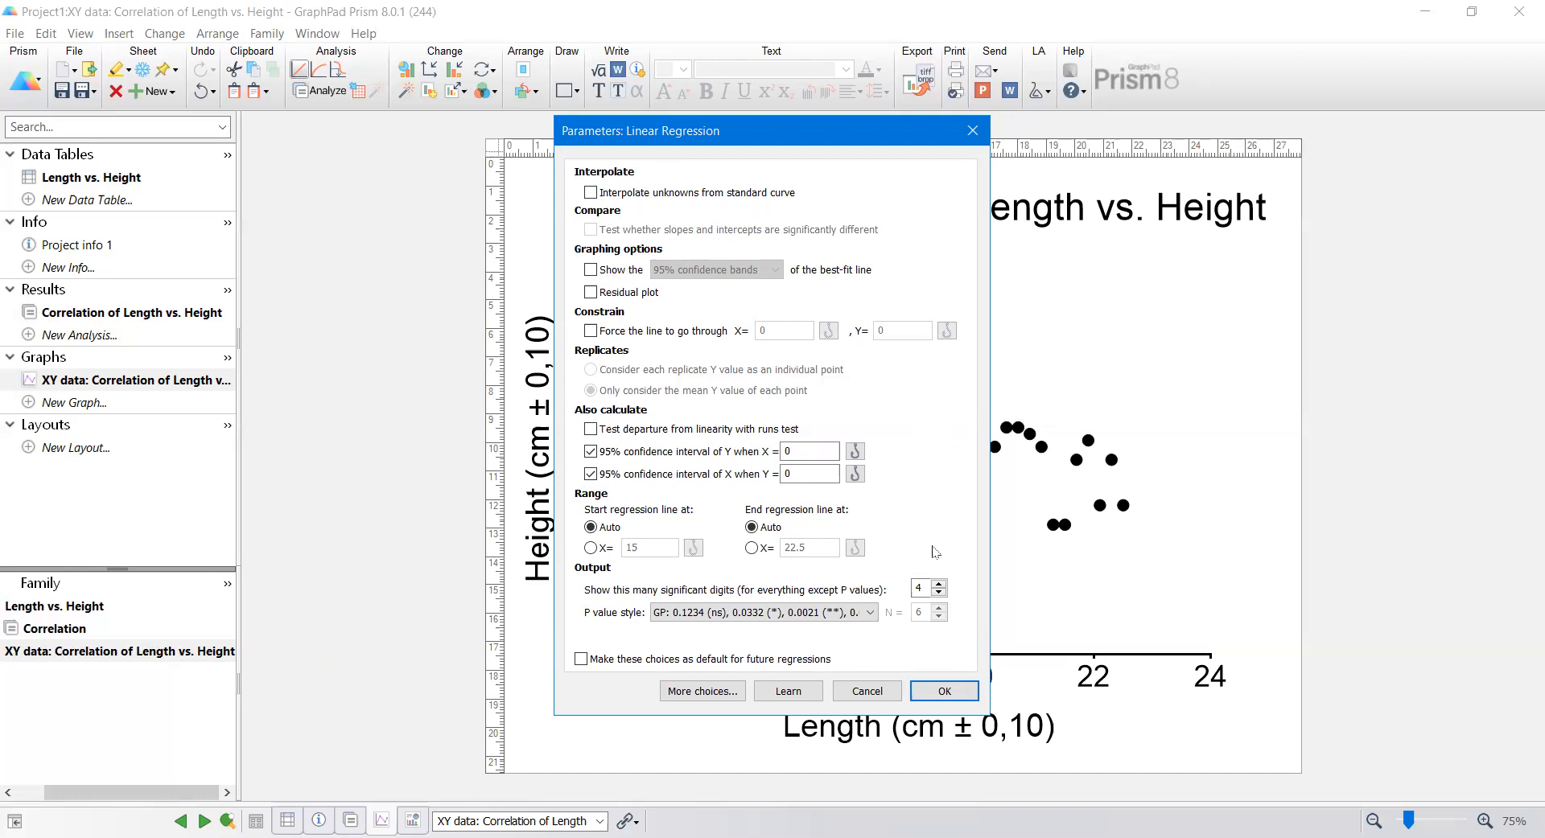
{"action": "left_click", "coordinate": [943, 693]}
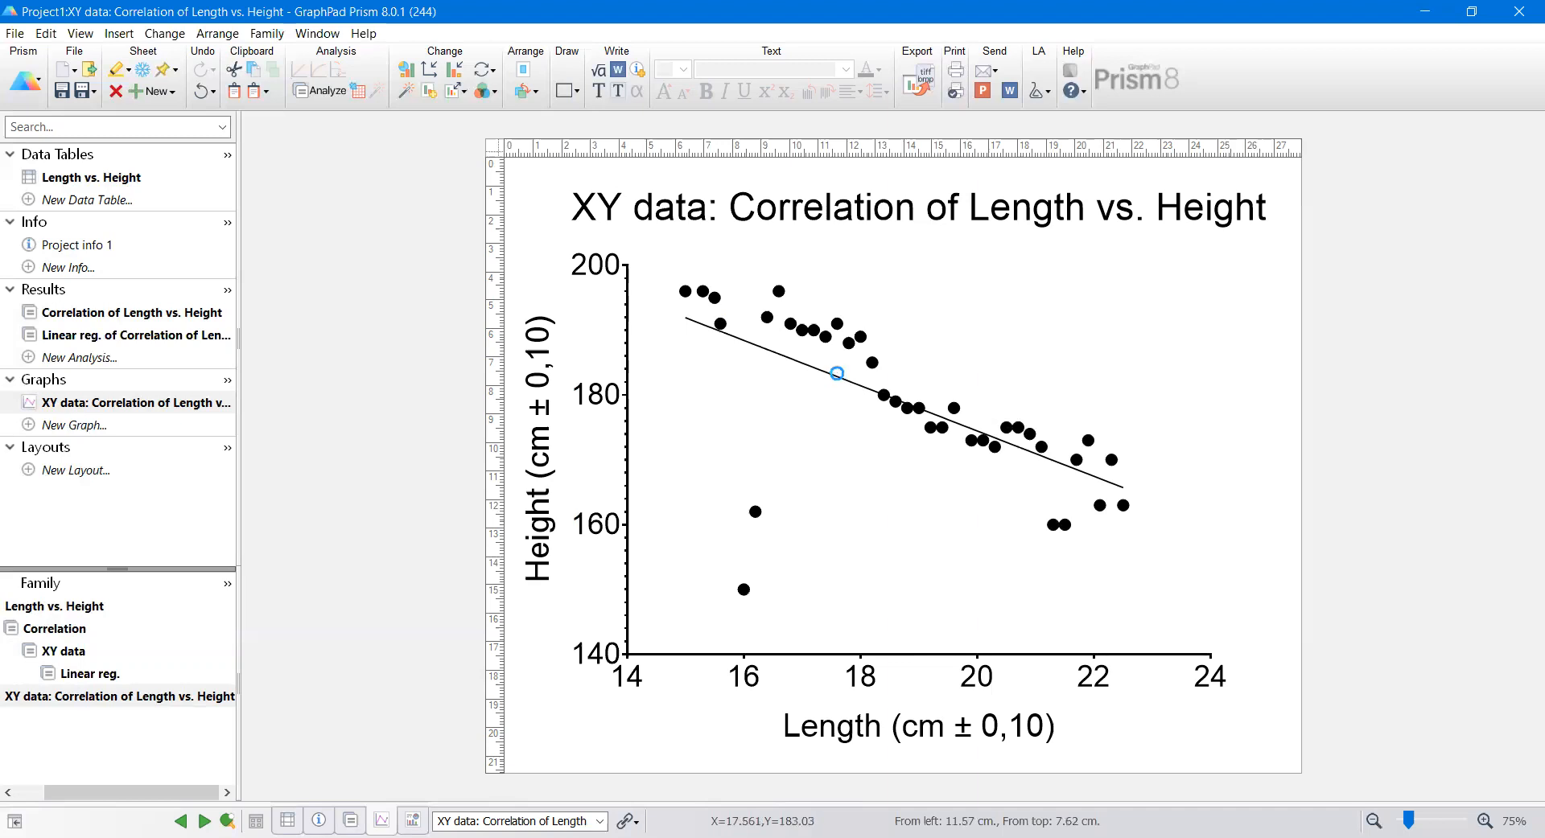
Step: Format the regression line on the Length vs. Height graph with a purple color and a dashed pattern
{"action": "double_click", "coordinate": [837, 373]}
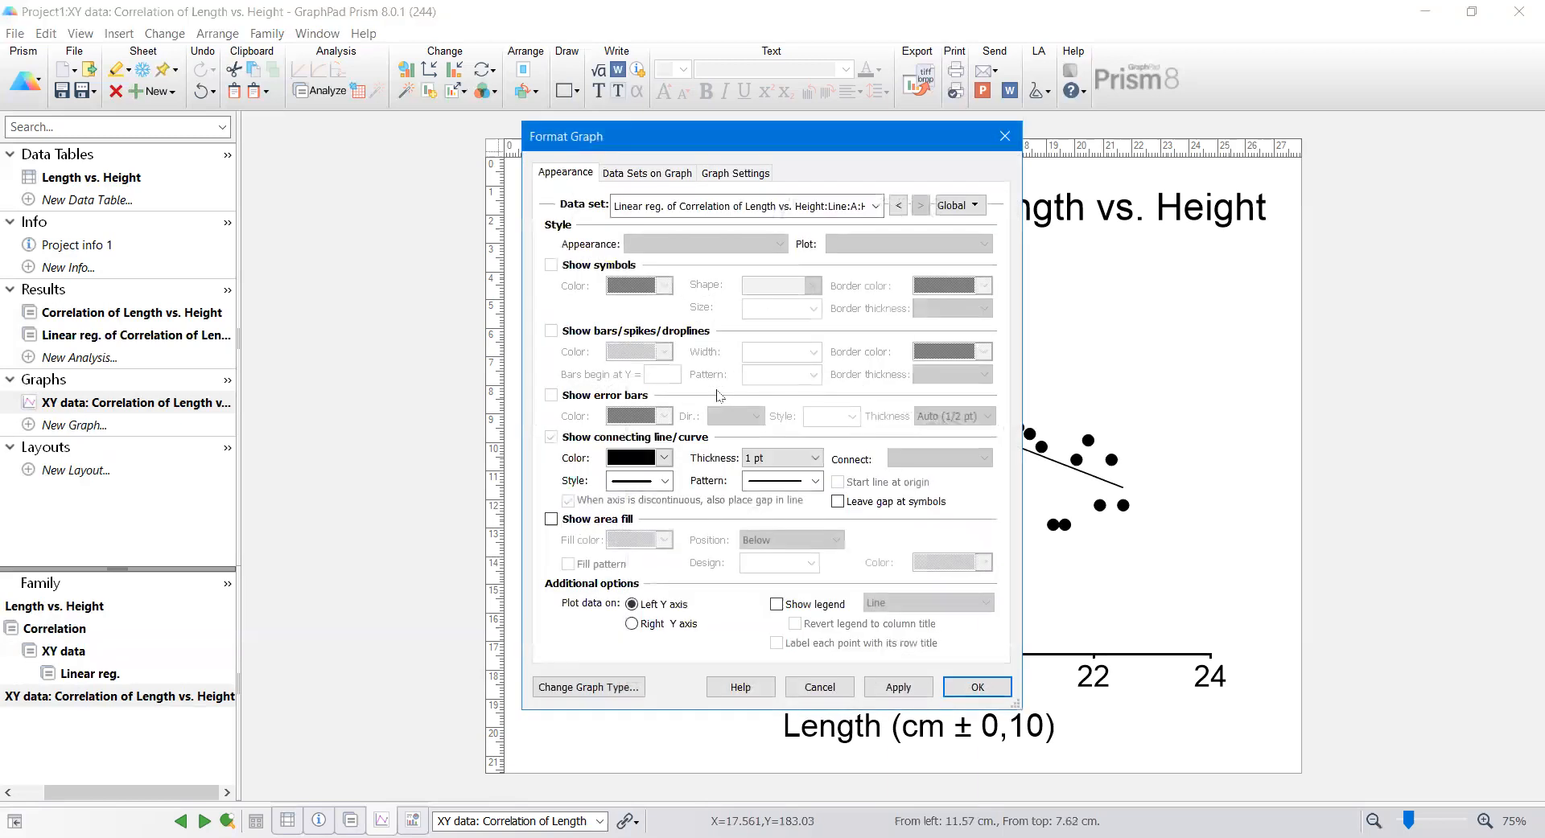
{"action": "left_click", "coordinate": [664, 459]}
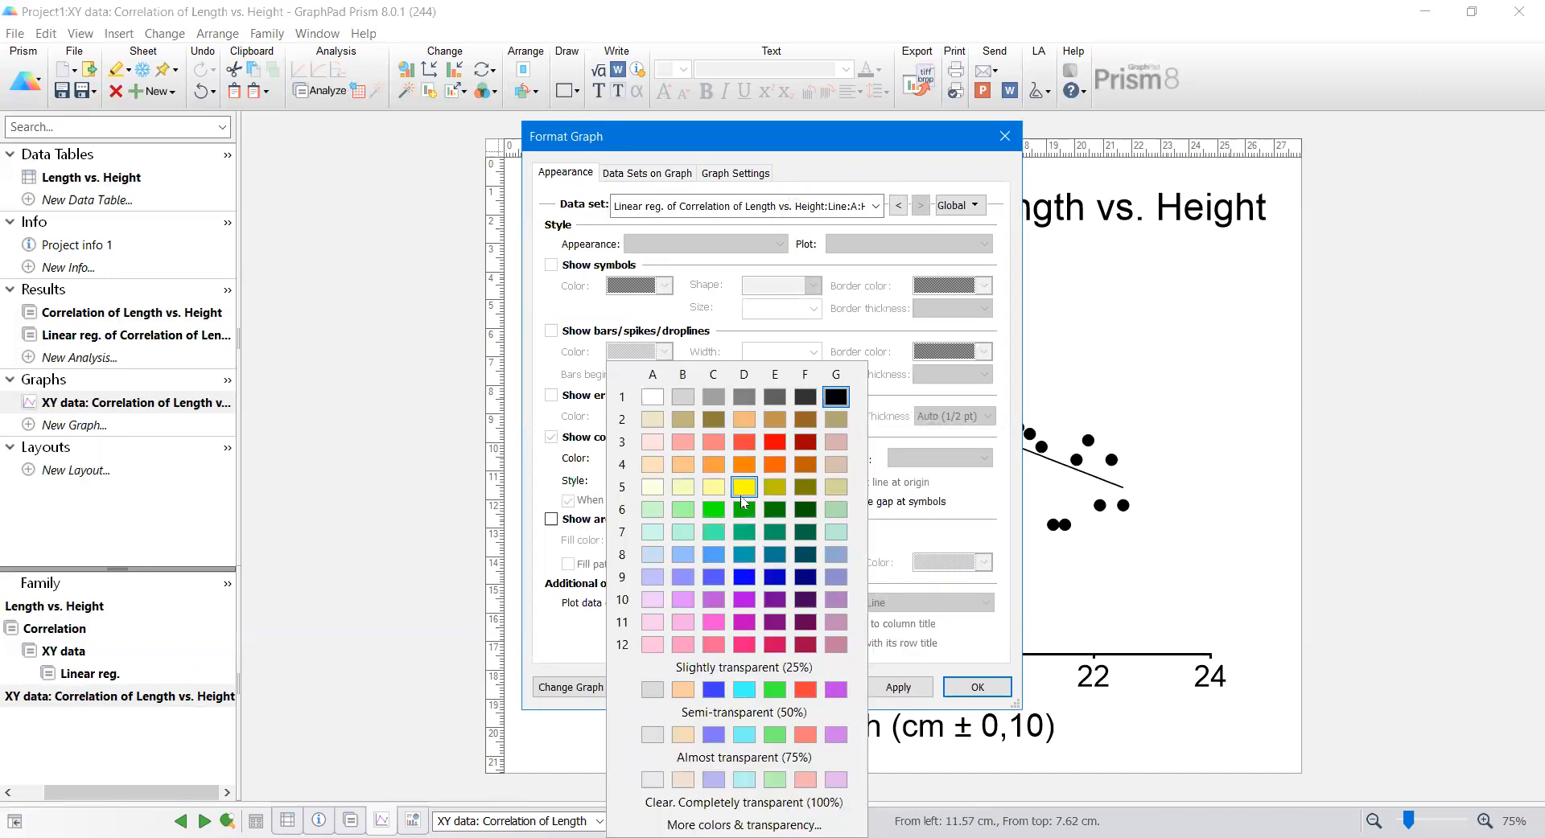
{"action": "left_click", "coordinate": [744, 600]}
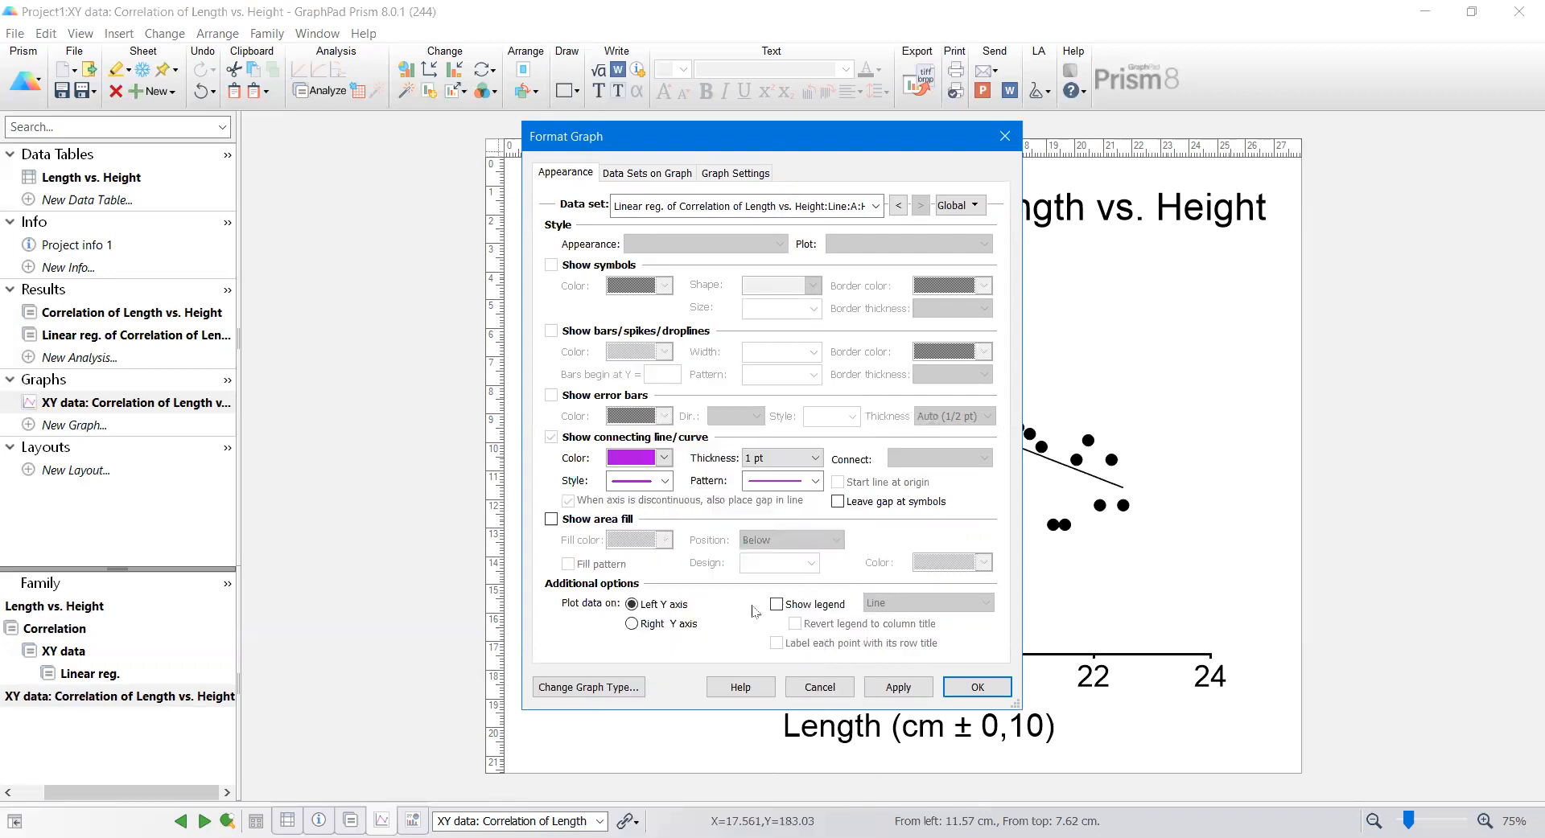
{"action": "left_click", "coordinate": [814, 482]}
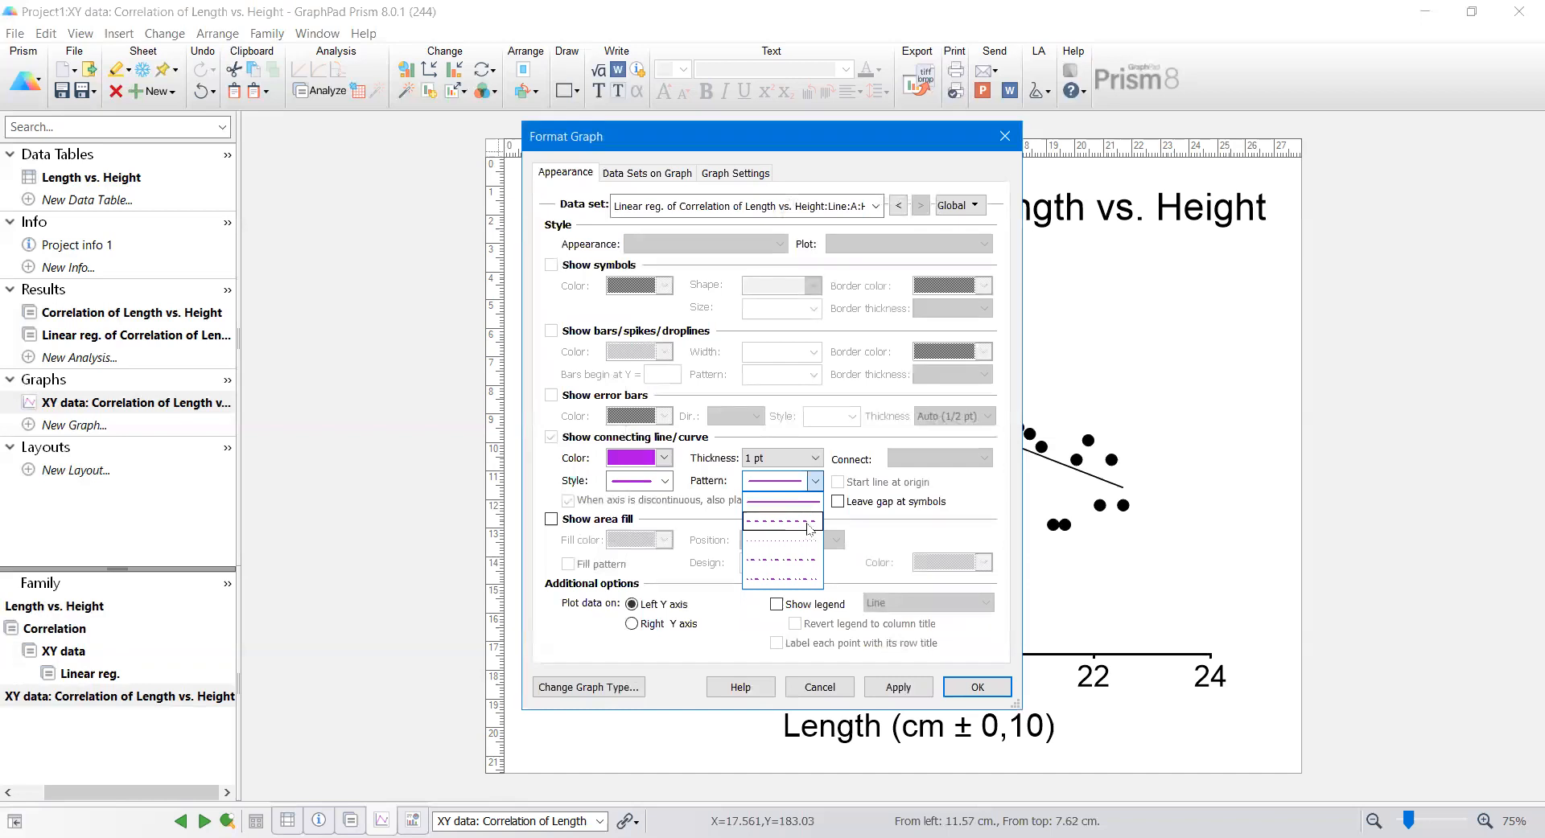
{"action": "left_click", "coordinate": [809, 527]}
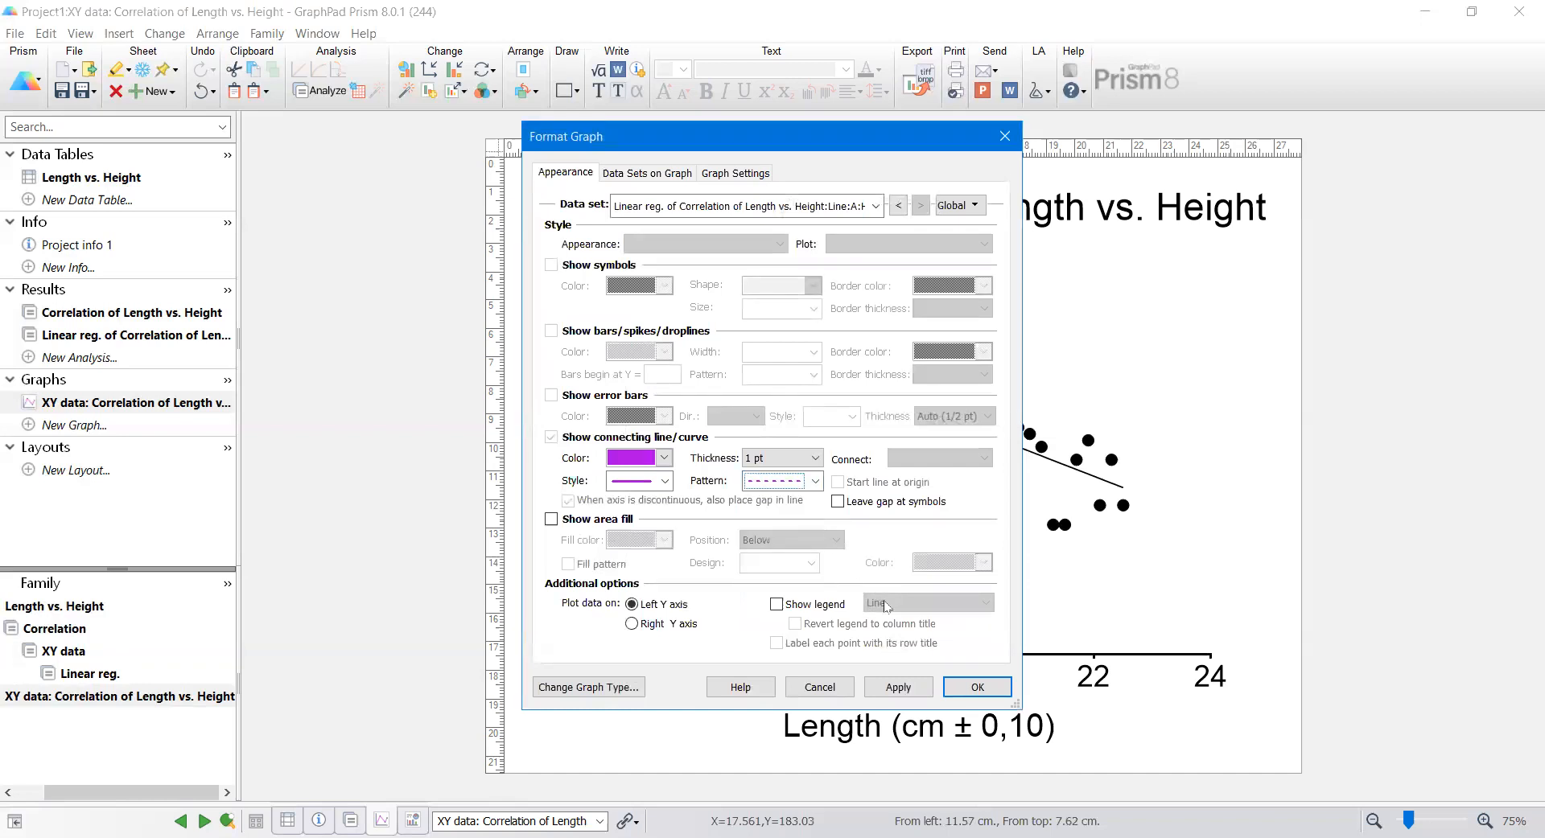
{"action": "left_click", "coordinate": [964, 690]}
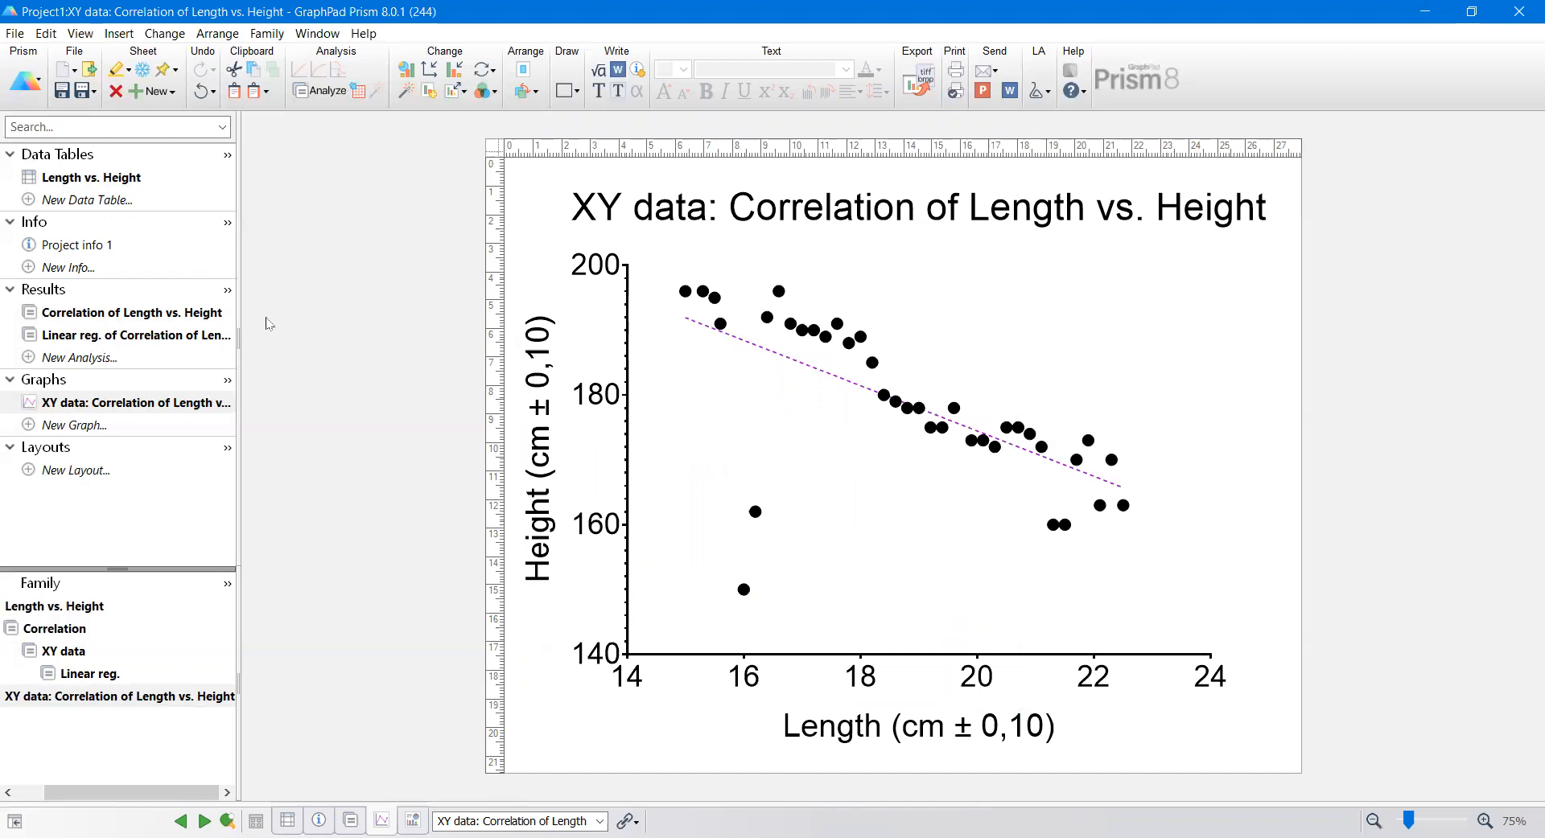
Step: Duplicate the Length vs. Height data table with its linked family of sheets, naming the new sheet "Length vs. Foot"
{"action": "left_click", "coordinate": [106, 180]}
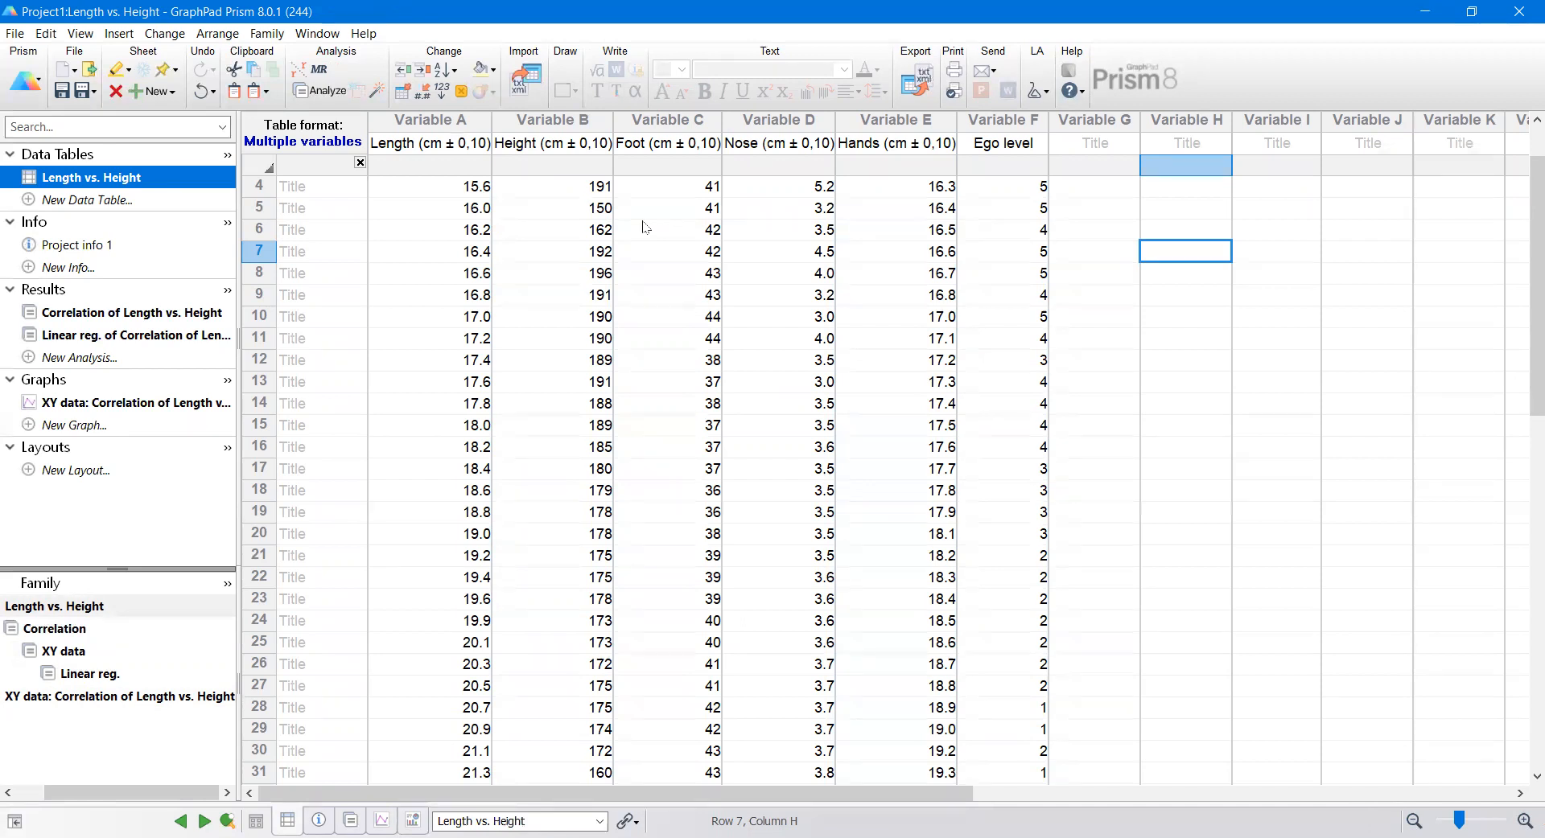
{"action": "right_click", "coordinate": [107, 182]}
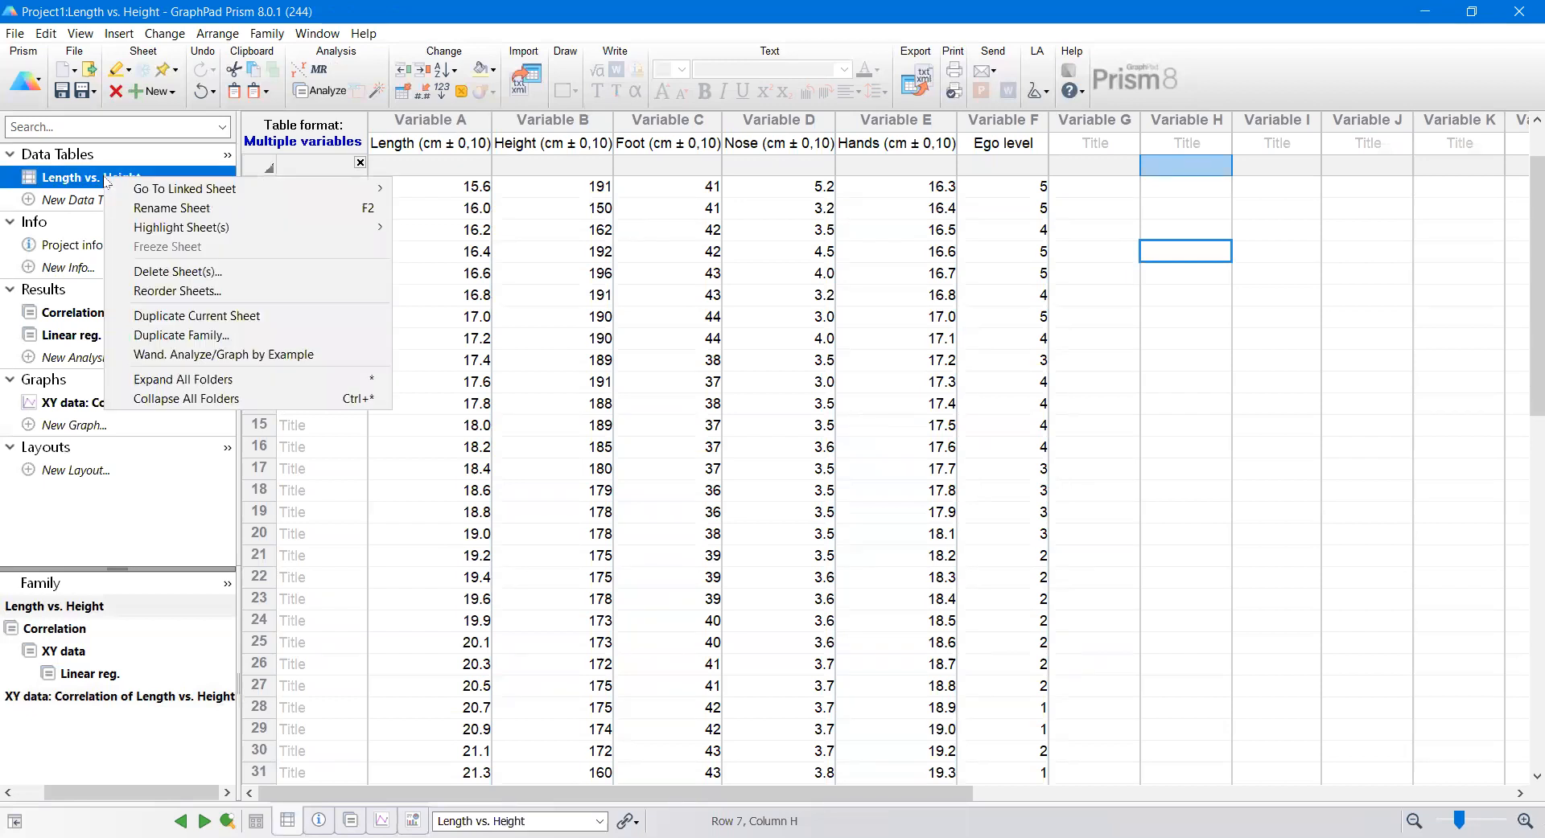
{"action": "left_click", "coordinate": [217, 338]}
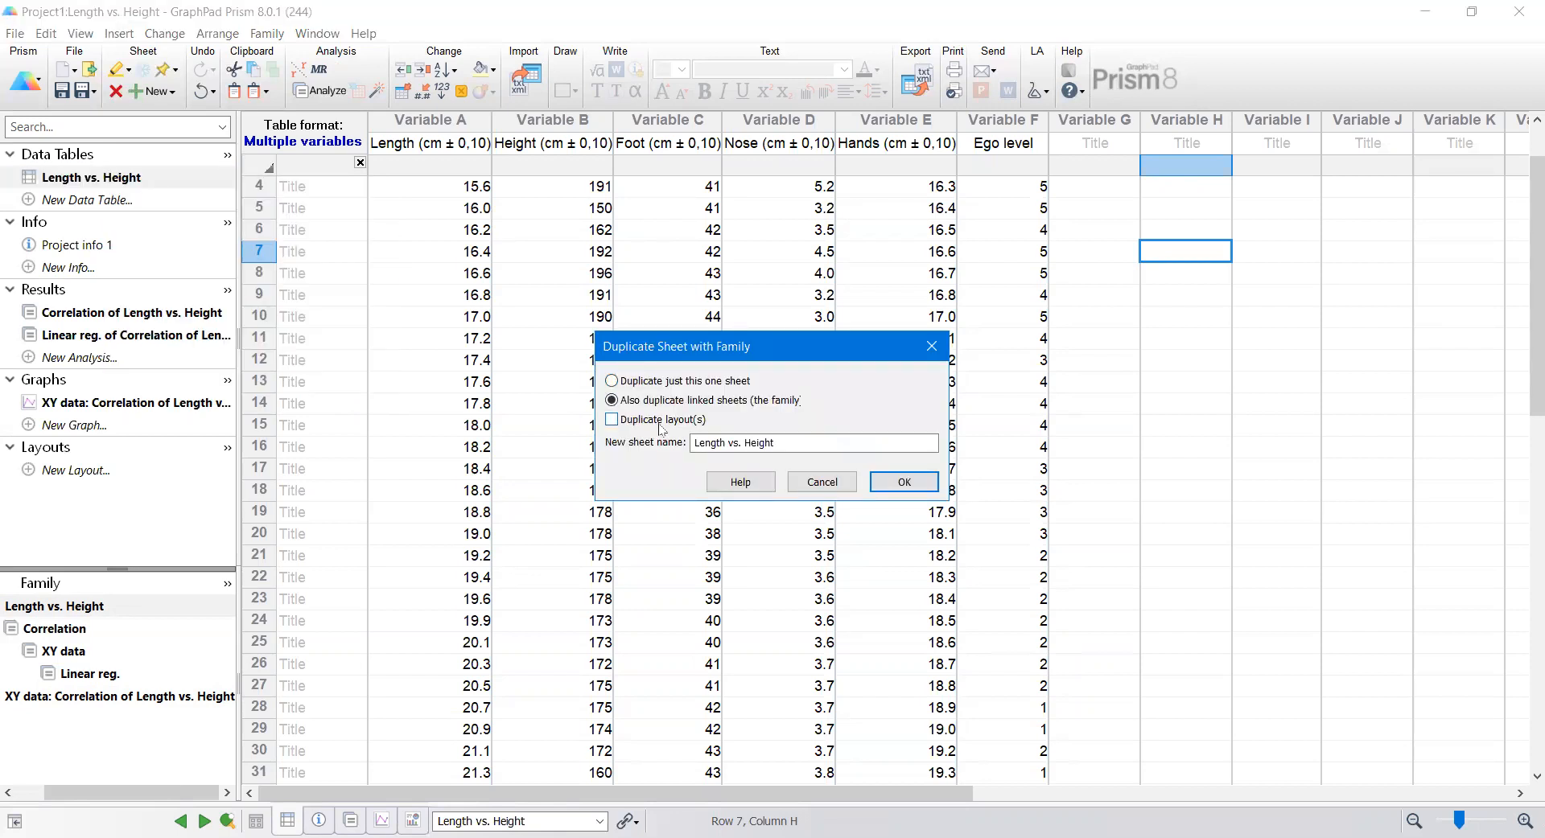
{"action": "left_click_drag", "start_coordinate": [783, 443], "coordinate": [746, 444]}
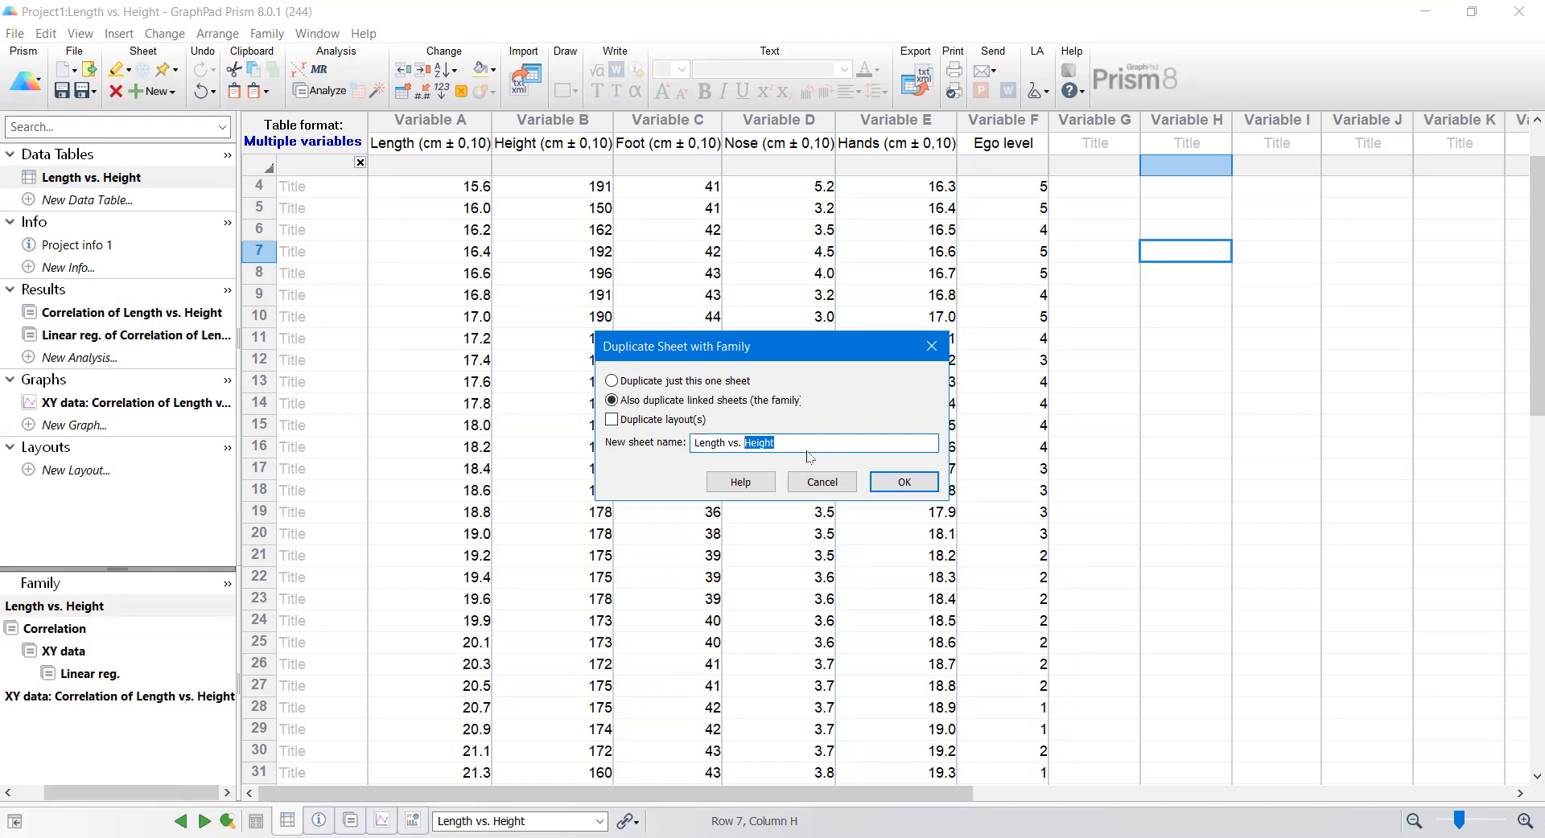
{"action": "type", "text": "Foot"}
{"action": "left_click", "coordinate": [889, 488]}
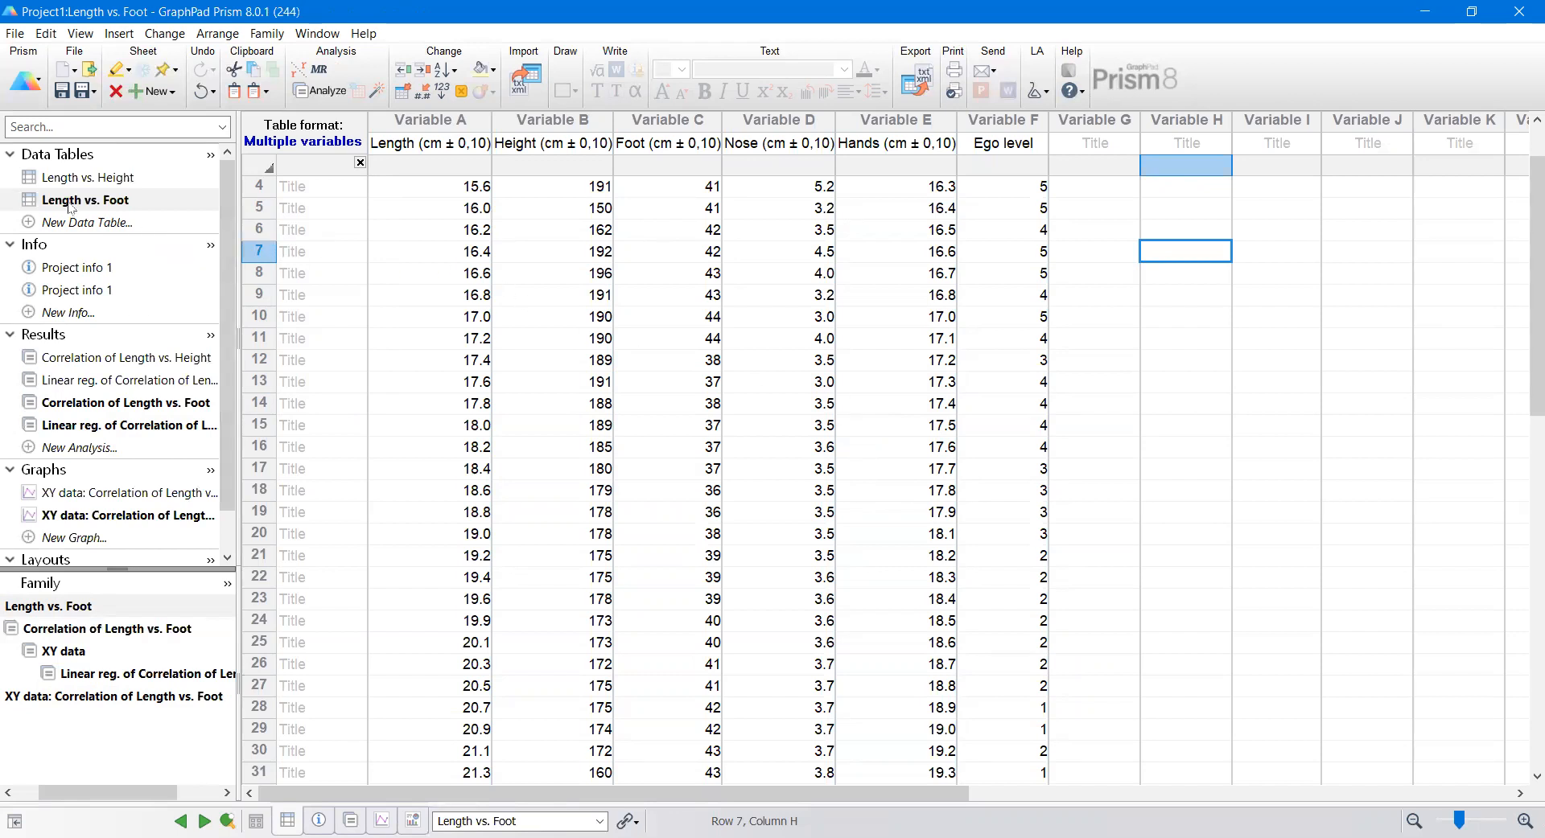
Step: Set the Length vs. Foot correlation to compare Column A: Length with Column C: Foot, and display its graph
{"action": "mouse_move", "coordinate": [70, 205]}
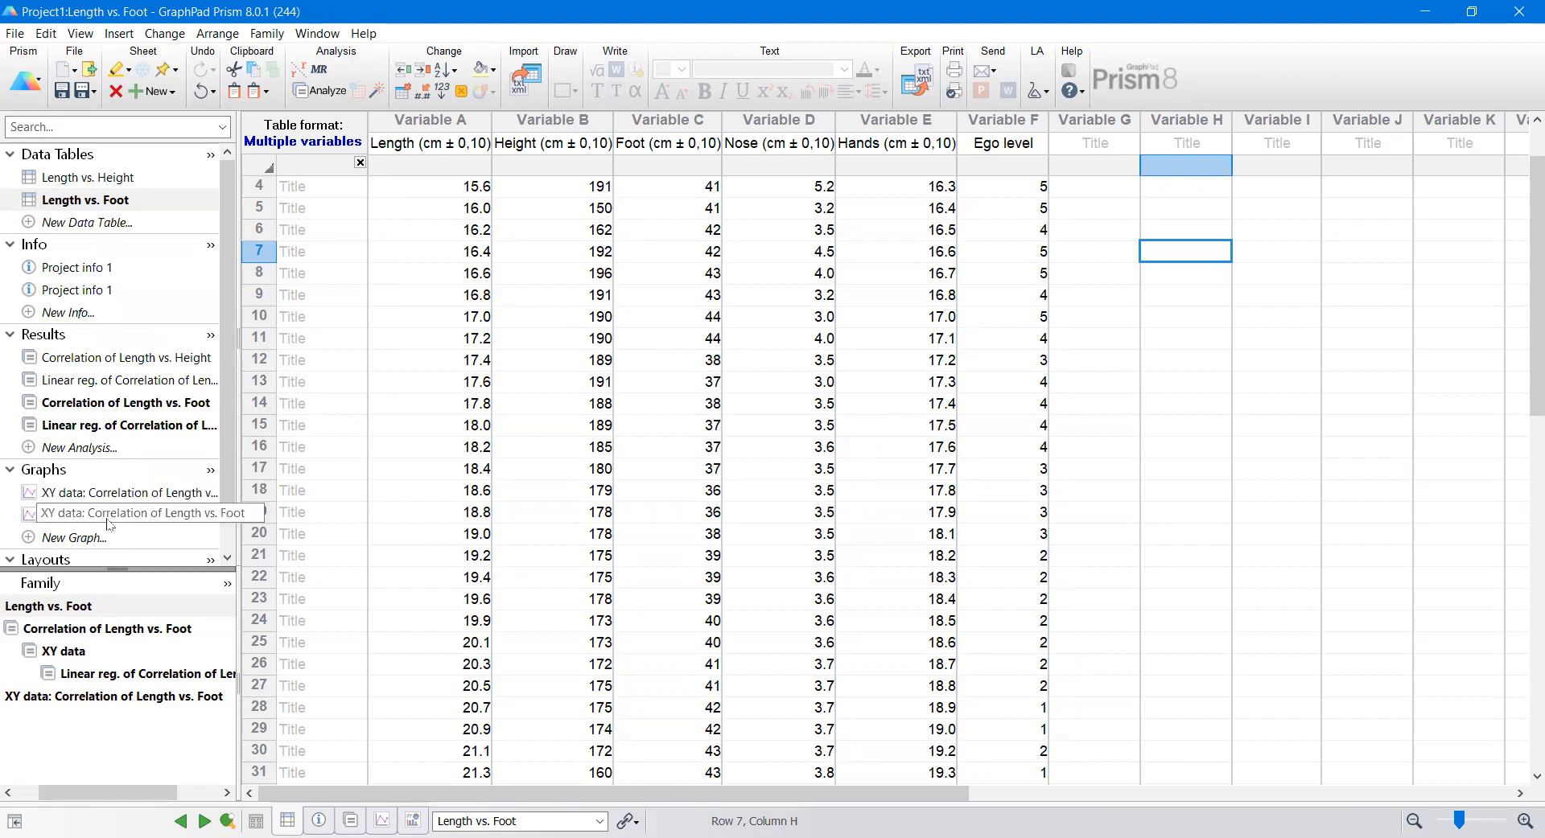
{"action": "left_click", "coordinate": [112, 405]}
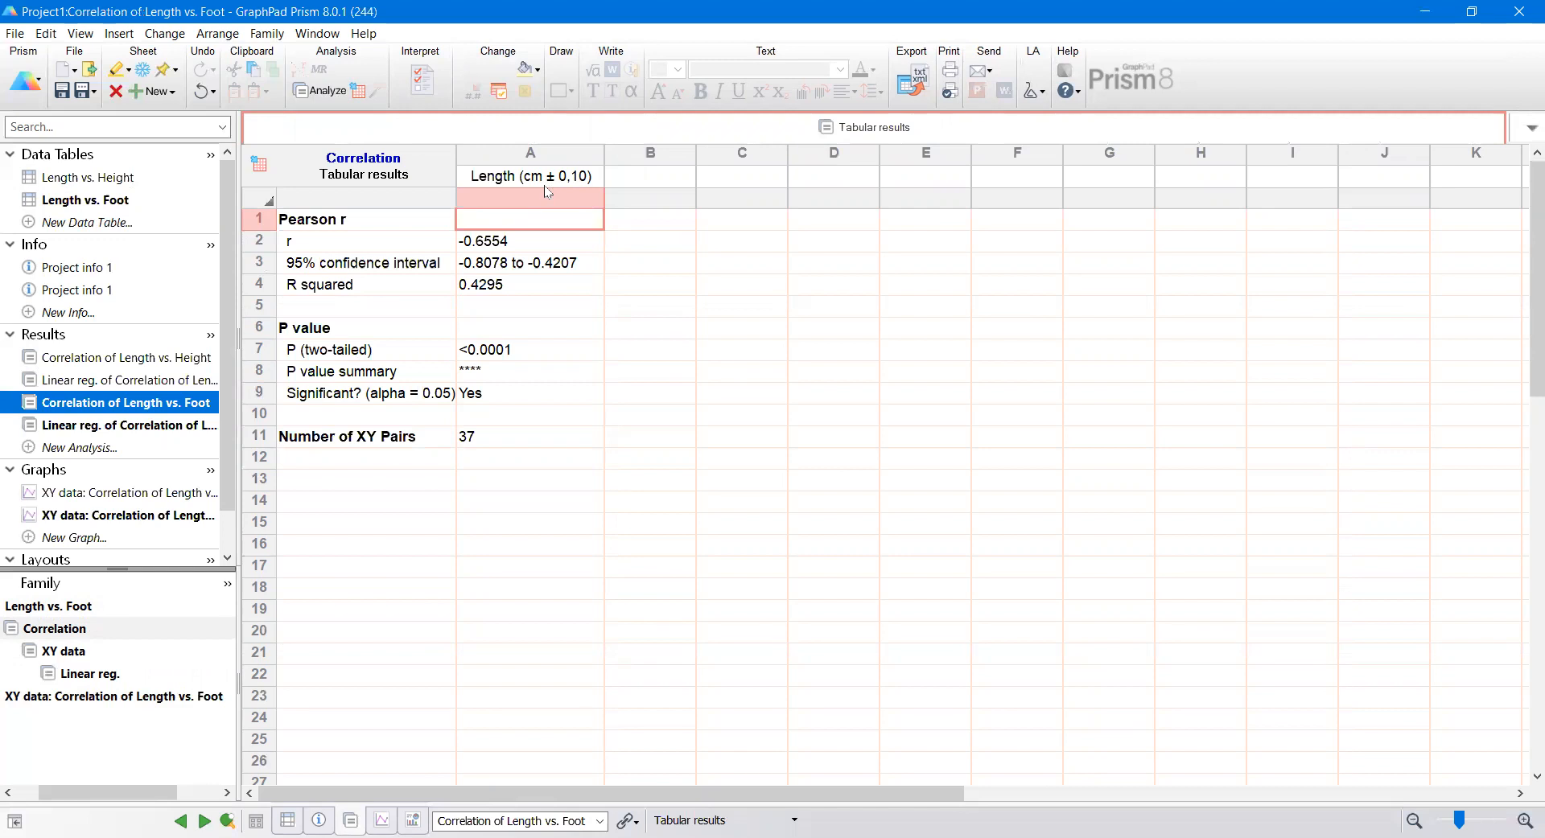
{"action": "double_click", "coordinate": [425, 176]}
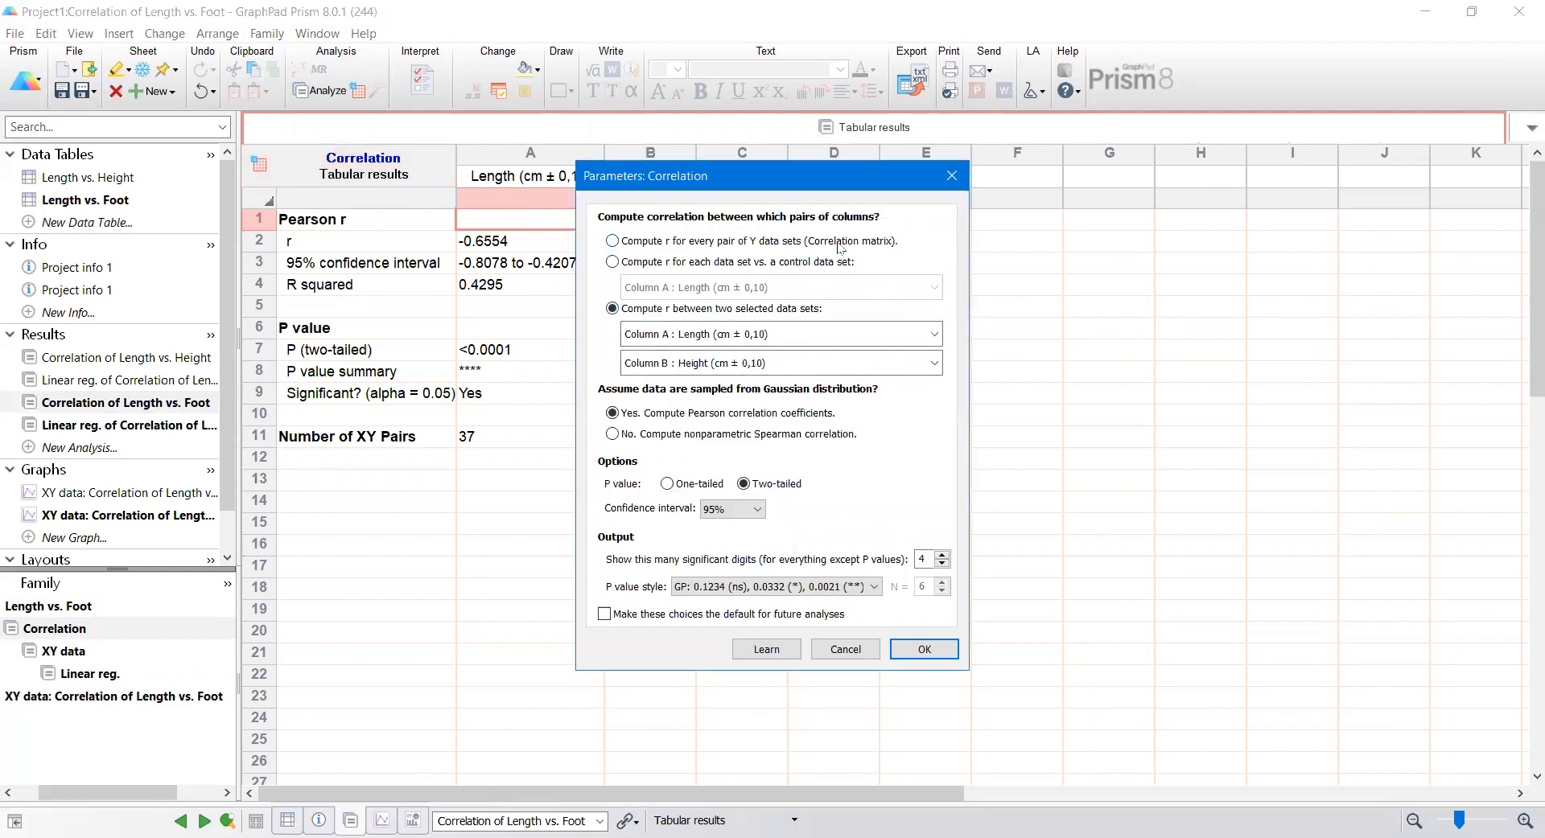
{"action": "left_click", "coordinate": [920, 371]}
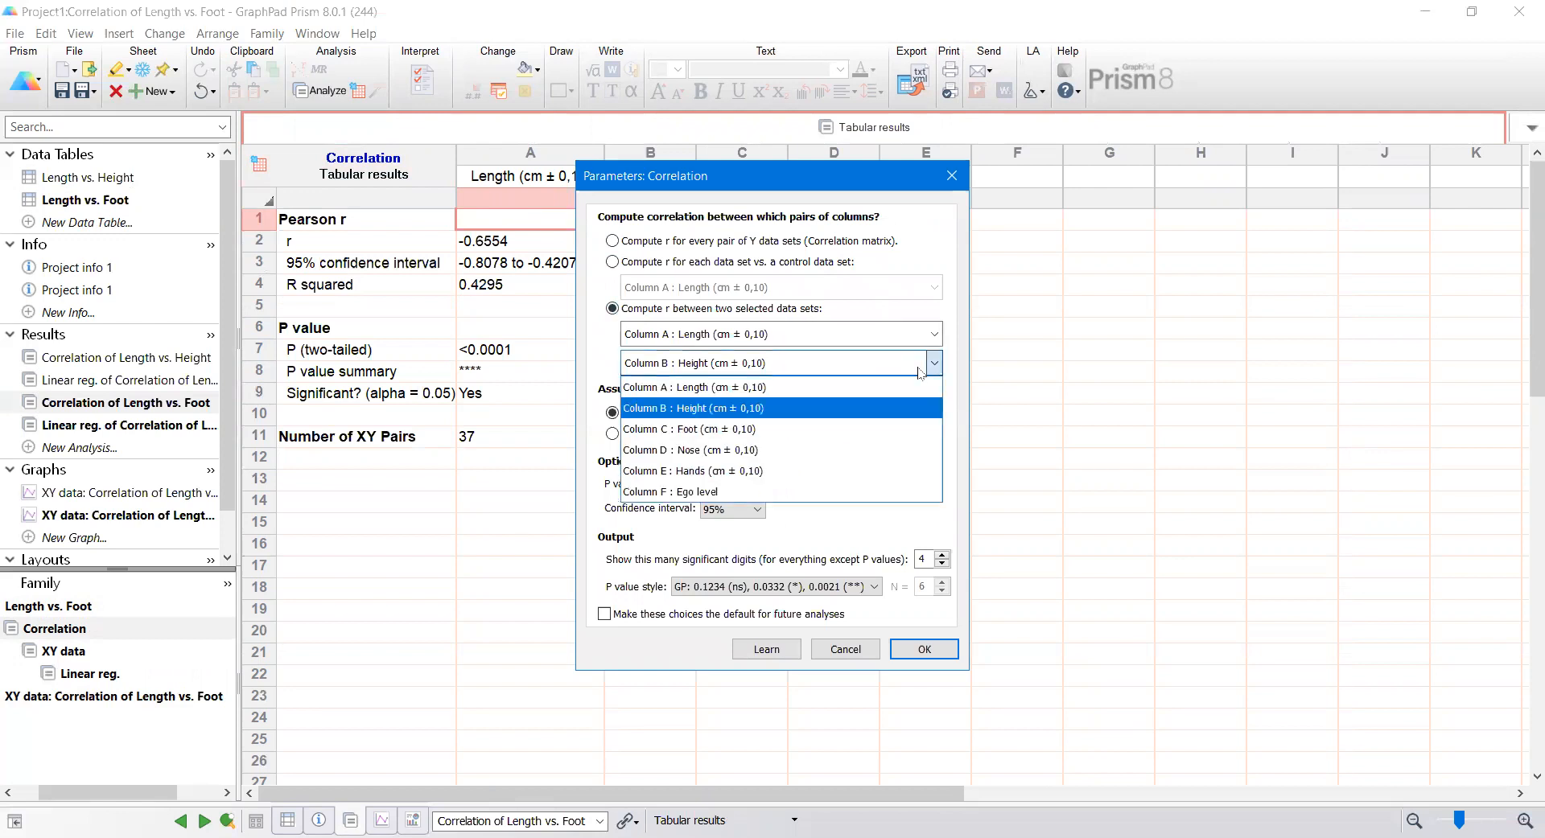
{"action": "left_click", "coordinate": [718, 432]}
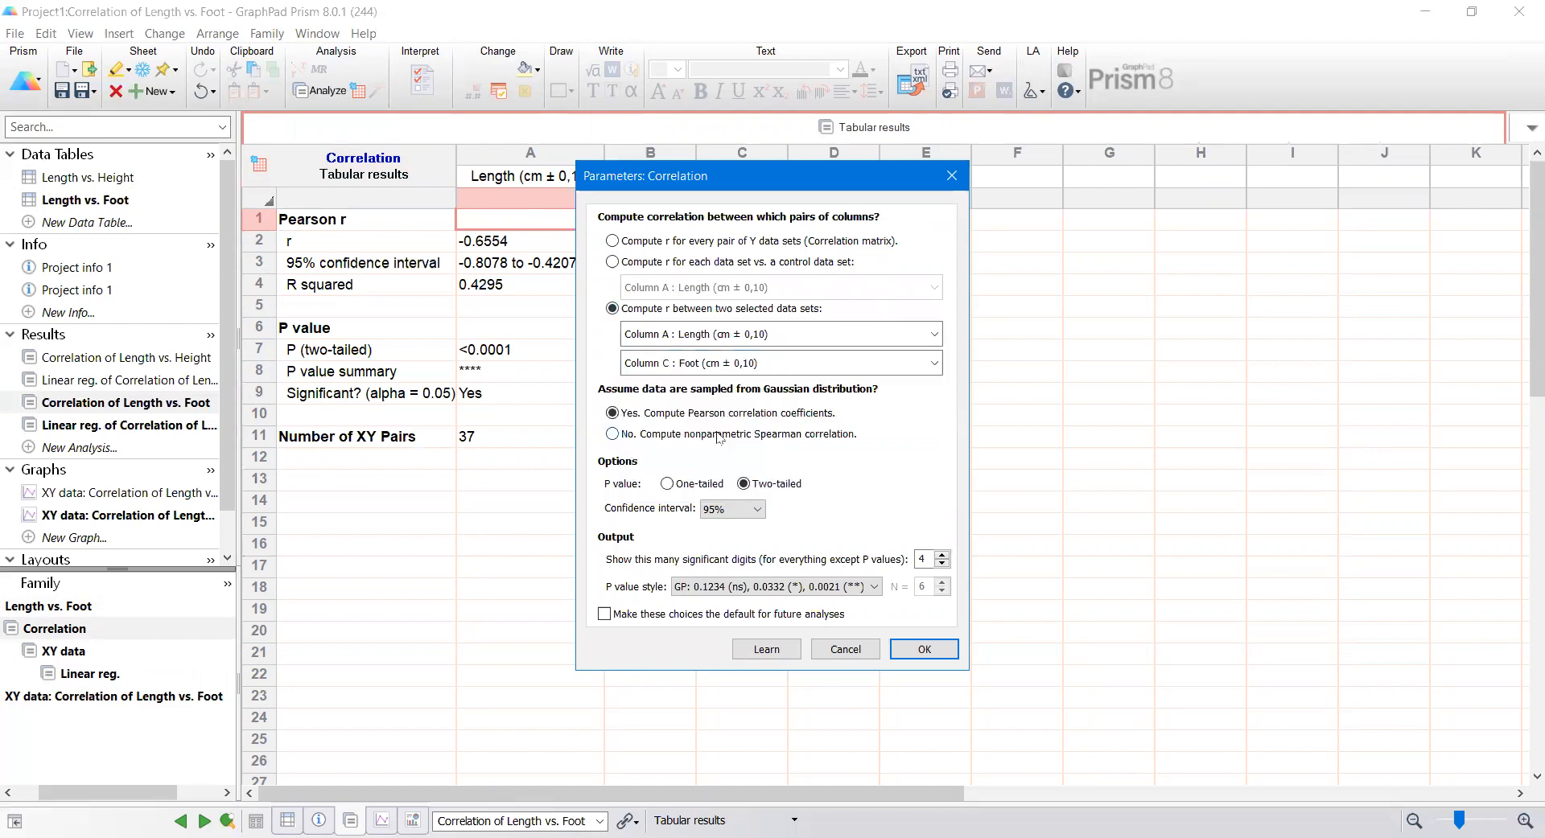
{"action": "left_click", "coordinate": [923, 651]}
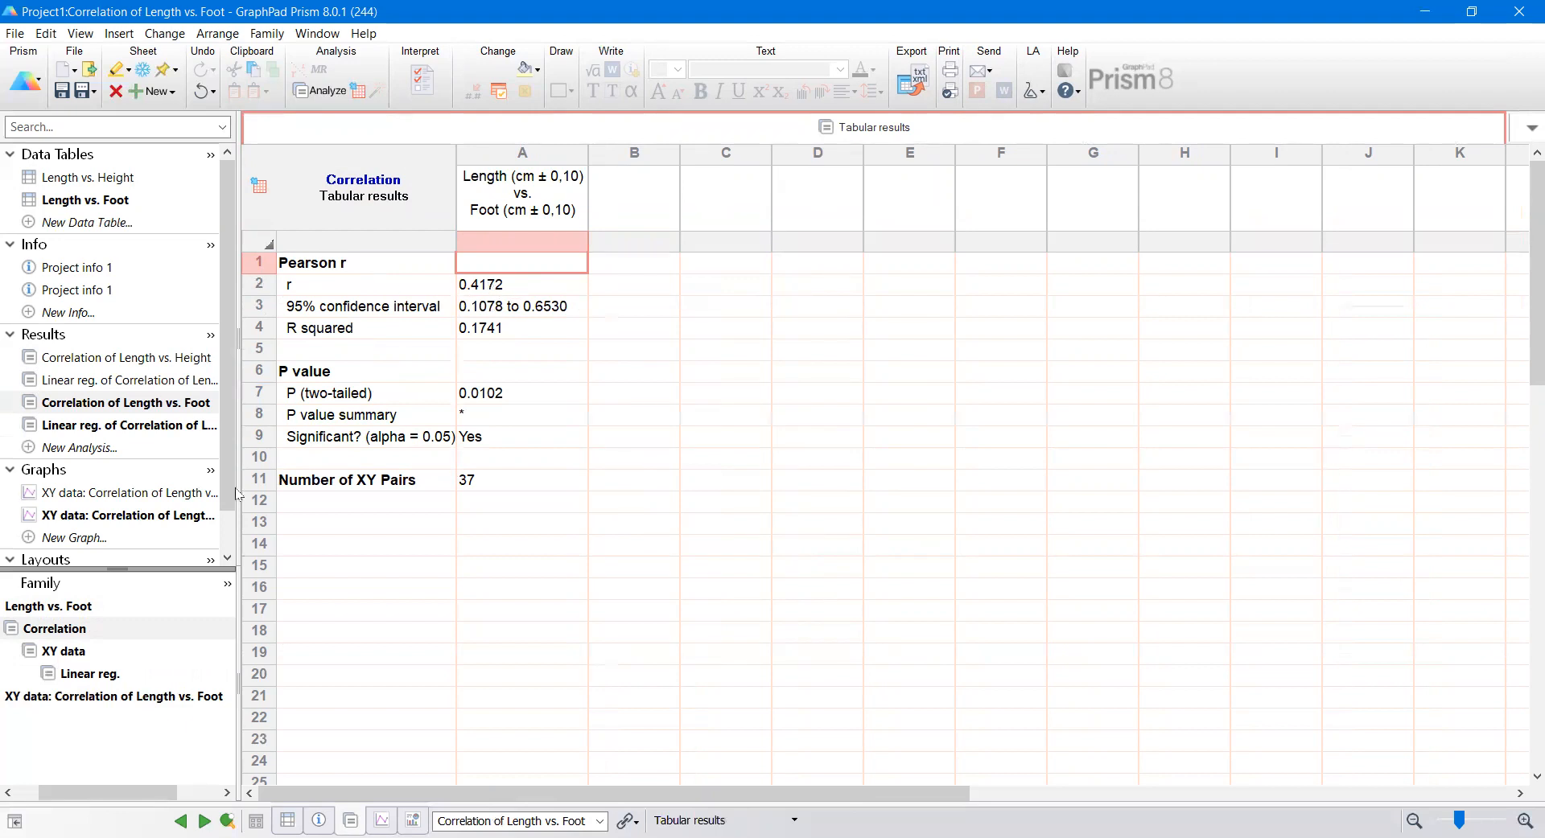
{"action": "left_click", "coordinate": [174, 518]}
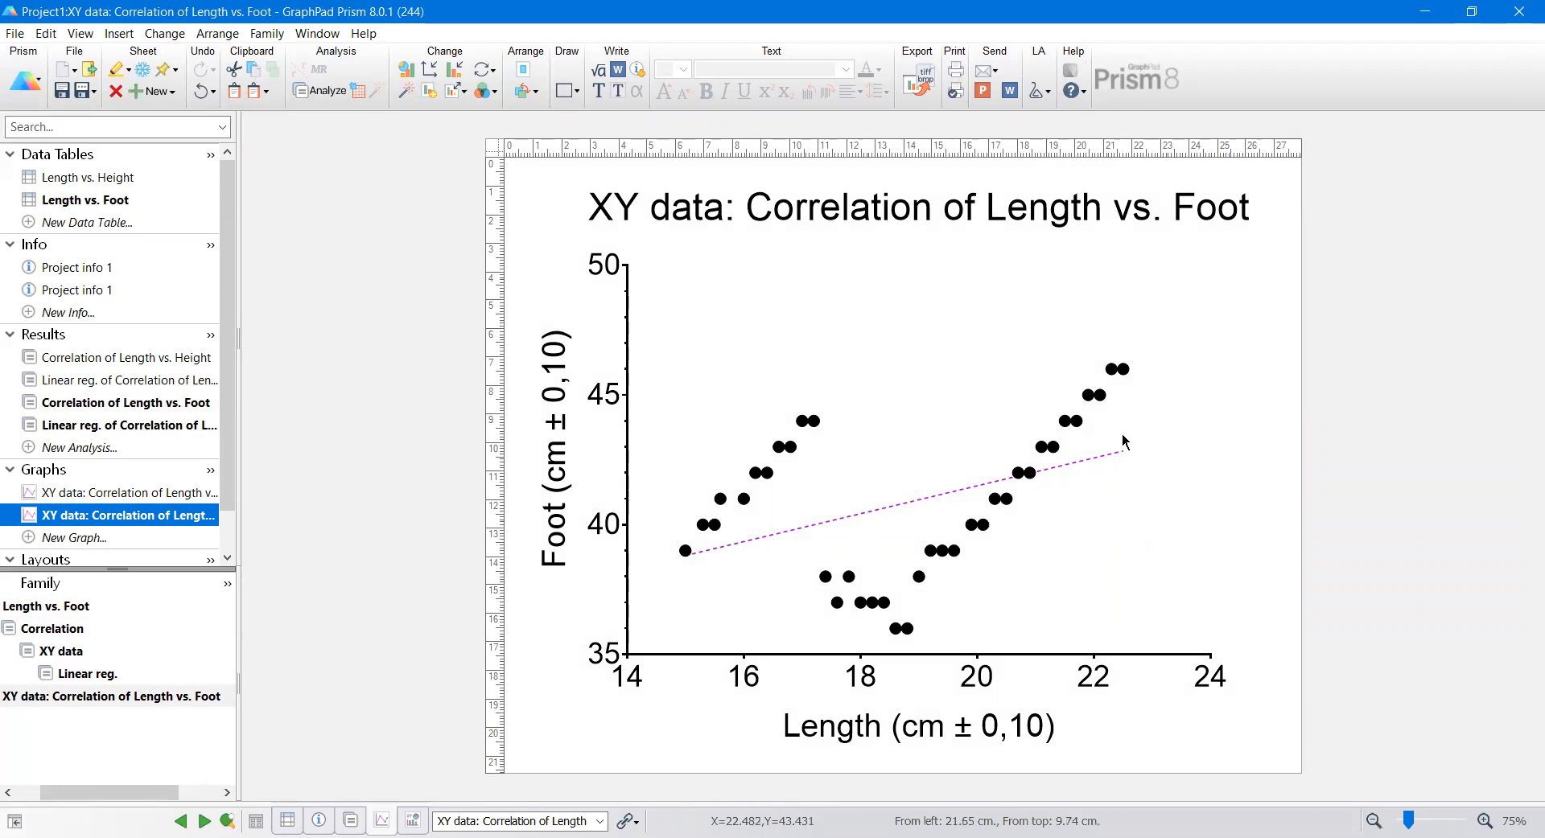
Step: Duplicate the Length vs. Height family again, without layouts, naming the new sheet "Length vs. Nose"
{"action": "right_click", "coordinate": [97, 184]}
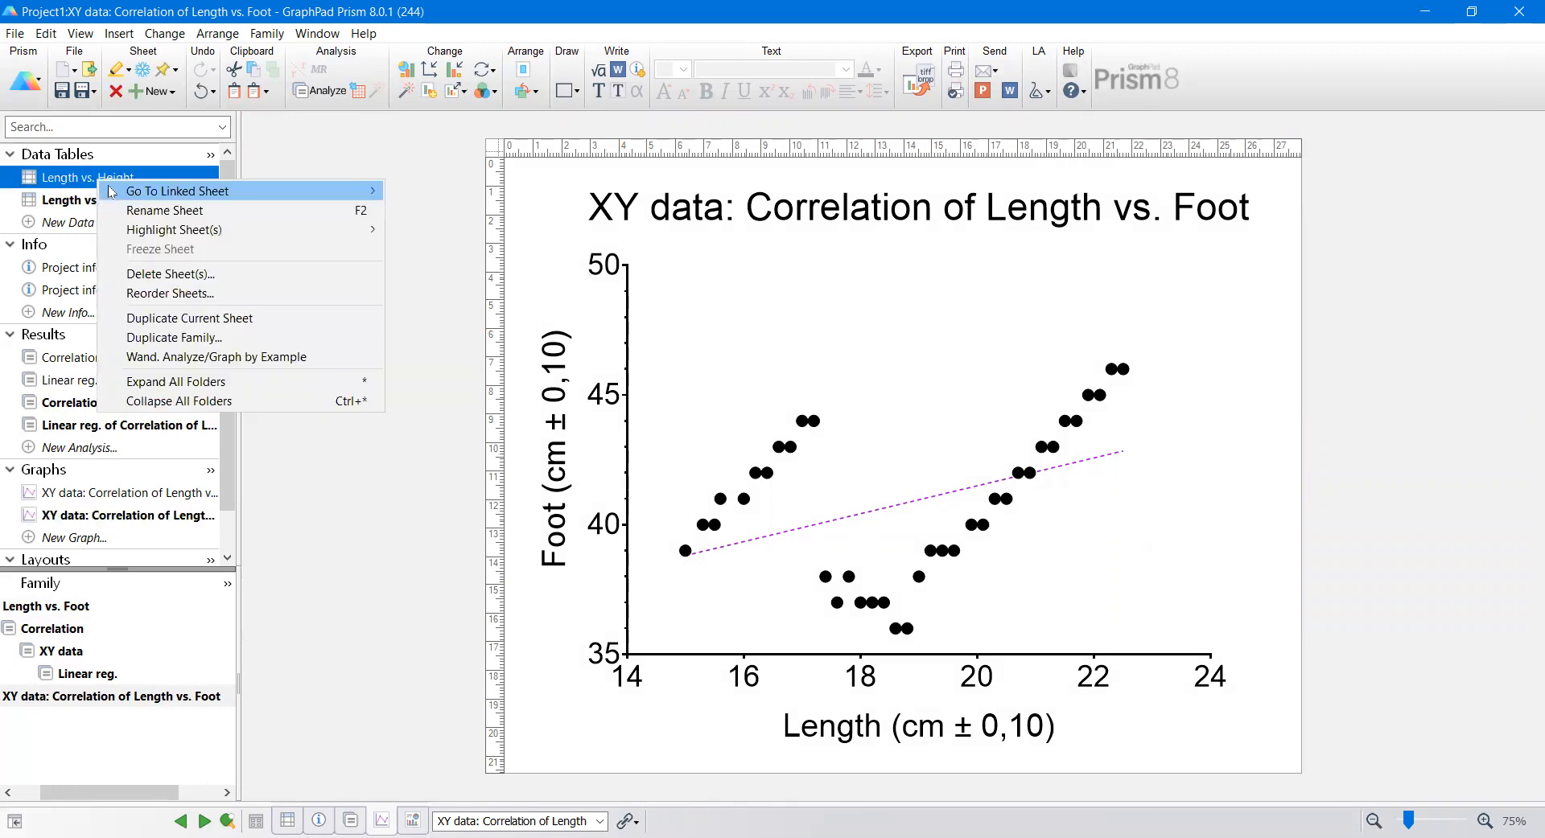
{"action": "left_click", "coordinate": [169, 339]}
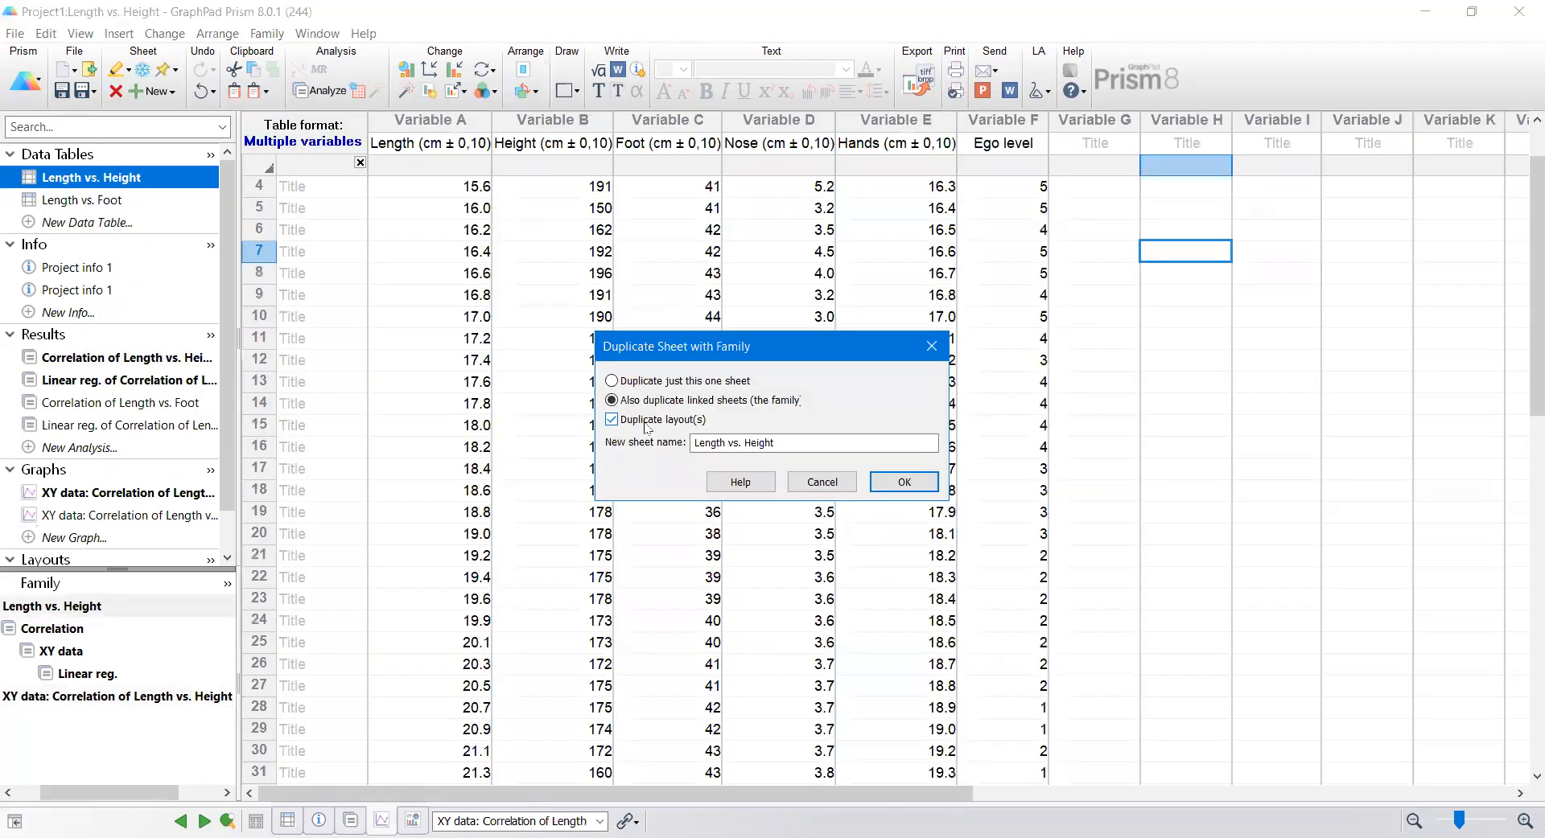
{"action": "double_click", "coordinate": [759, 444]}
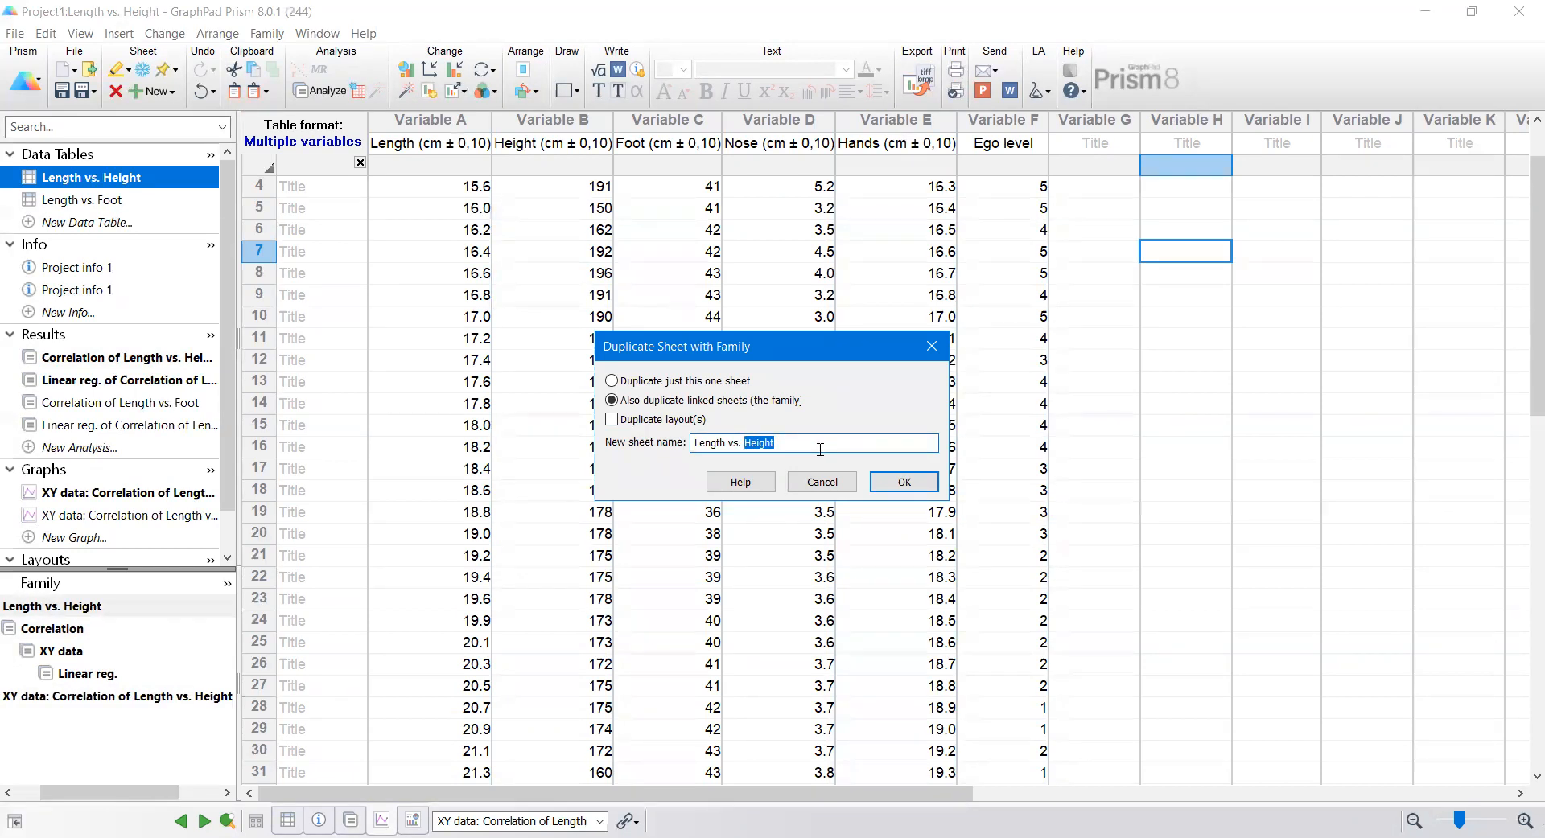
{"action": "type", "text": "N"}
{"action": "left_click", "coordinate": [905, 482]}
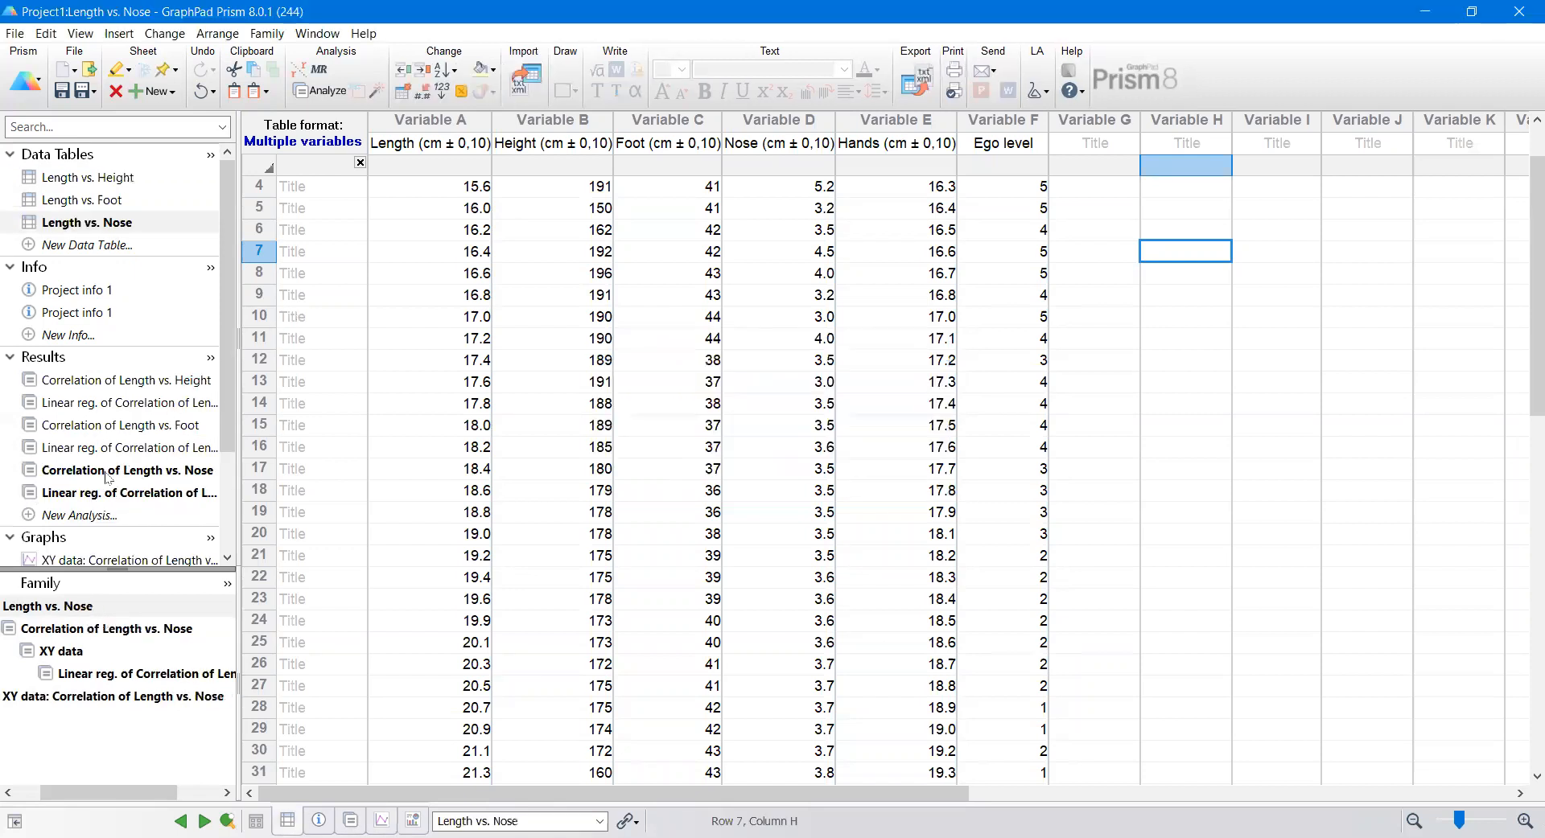
Step: Set the Length vs. Nose correlation to compare Column A: Length with Column D: Nose, and display its graph
{"action": "left_click", "coordinate": [107, 472]}
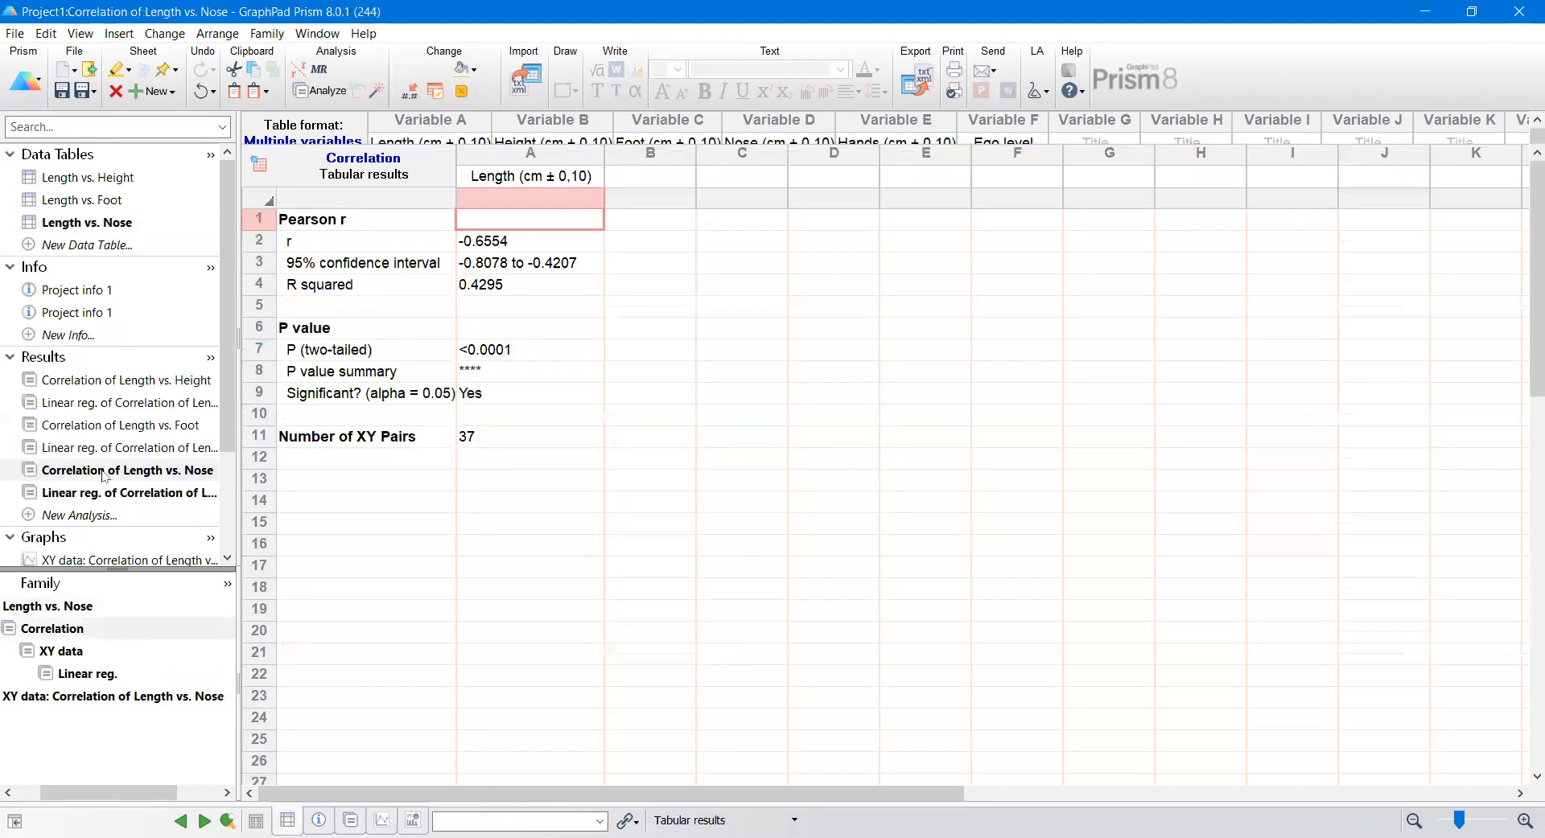
{"action": "double_click", "coordinate": [407, 179]}
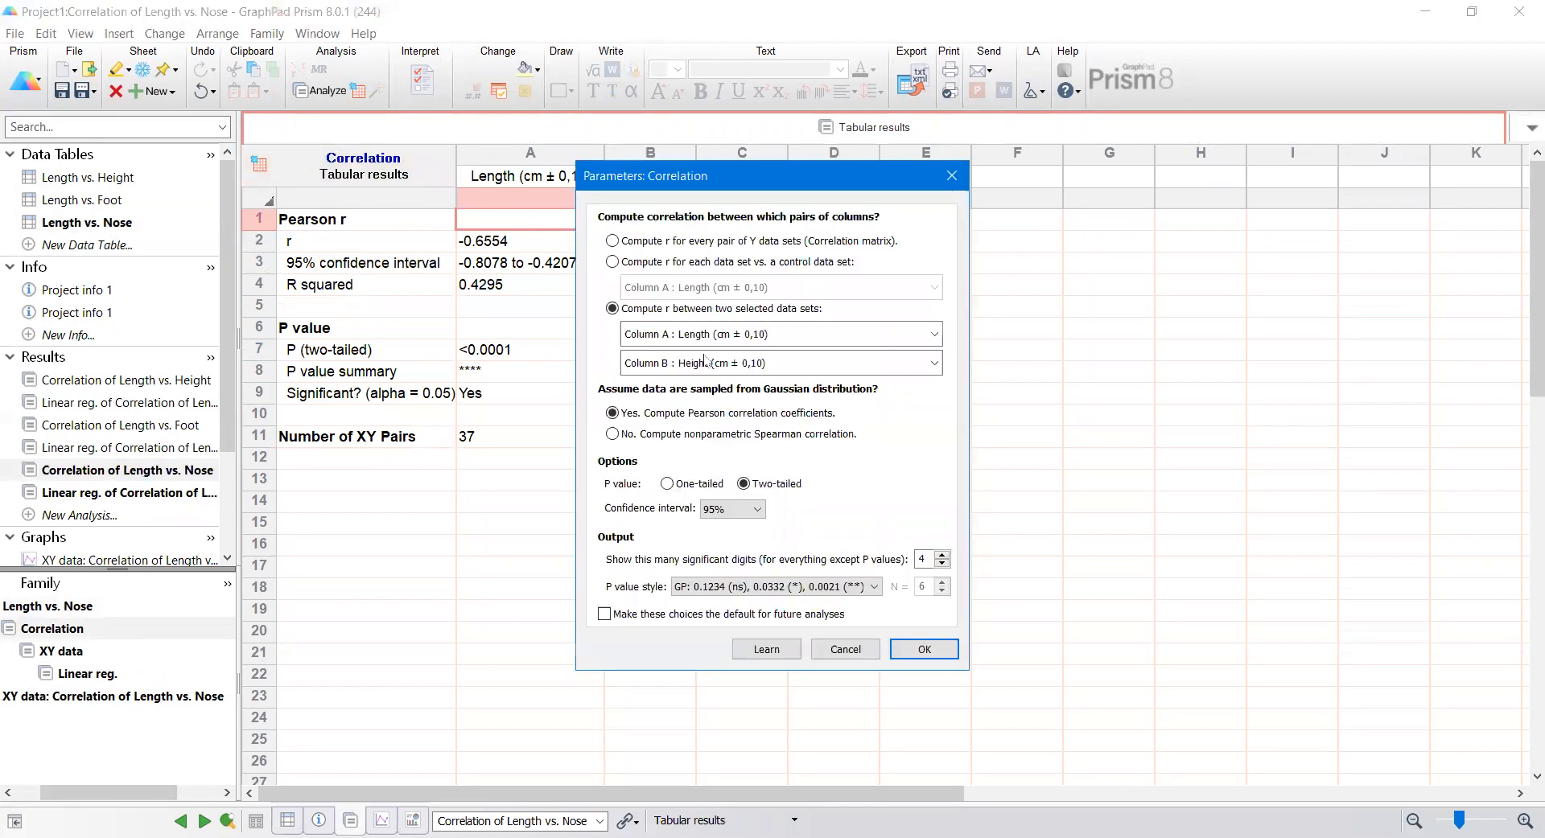
{"action": "left_click", "coordinate": [732, 363]}
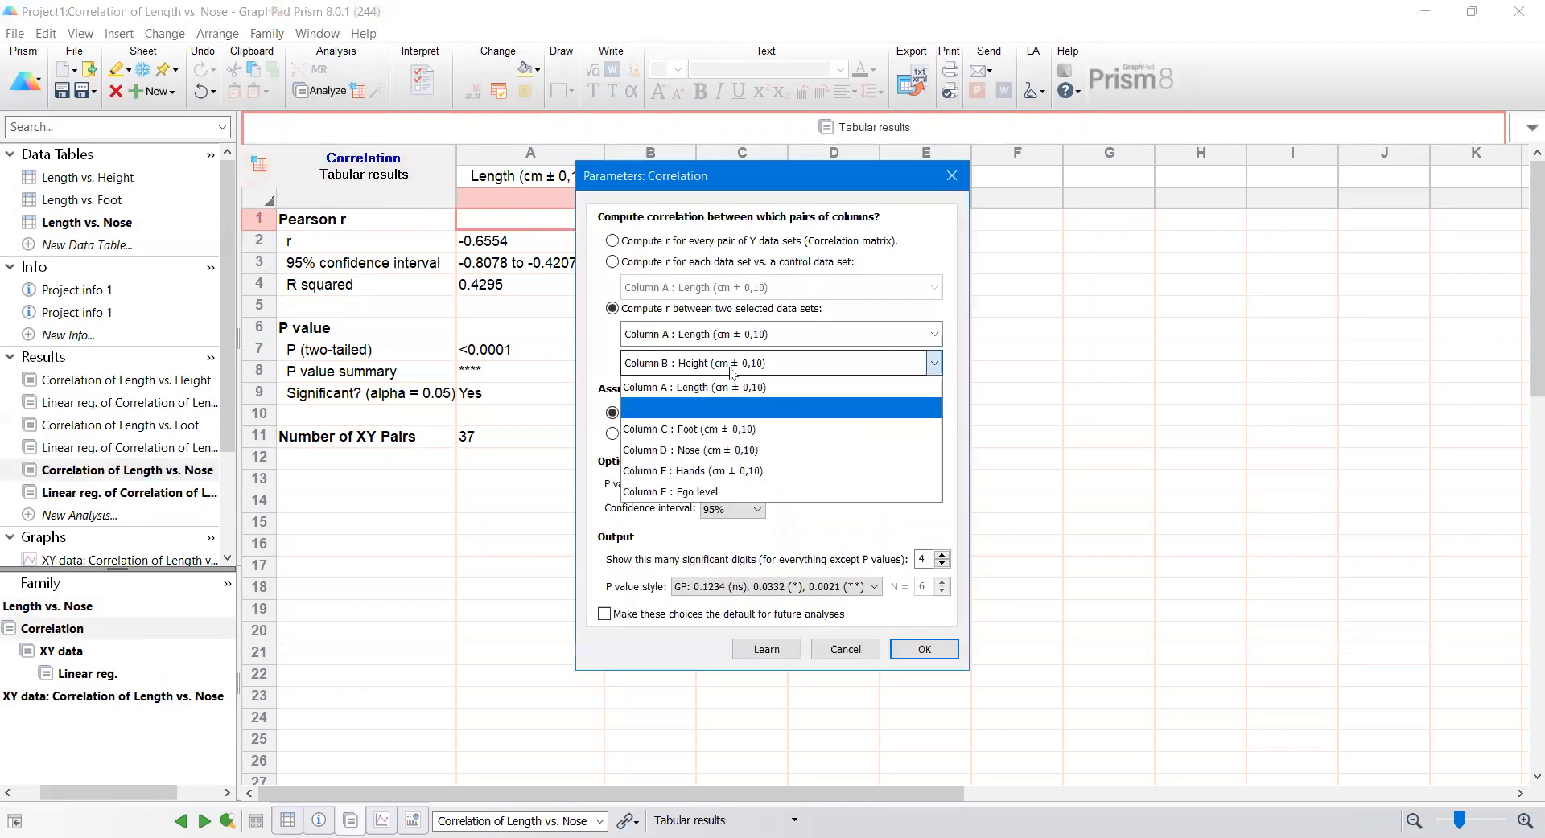
{"action": "left_click", "coordinate": [749, 451]}
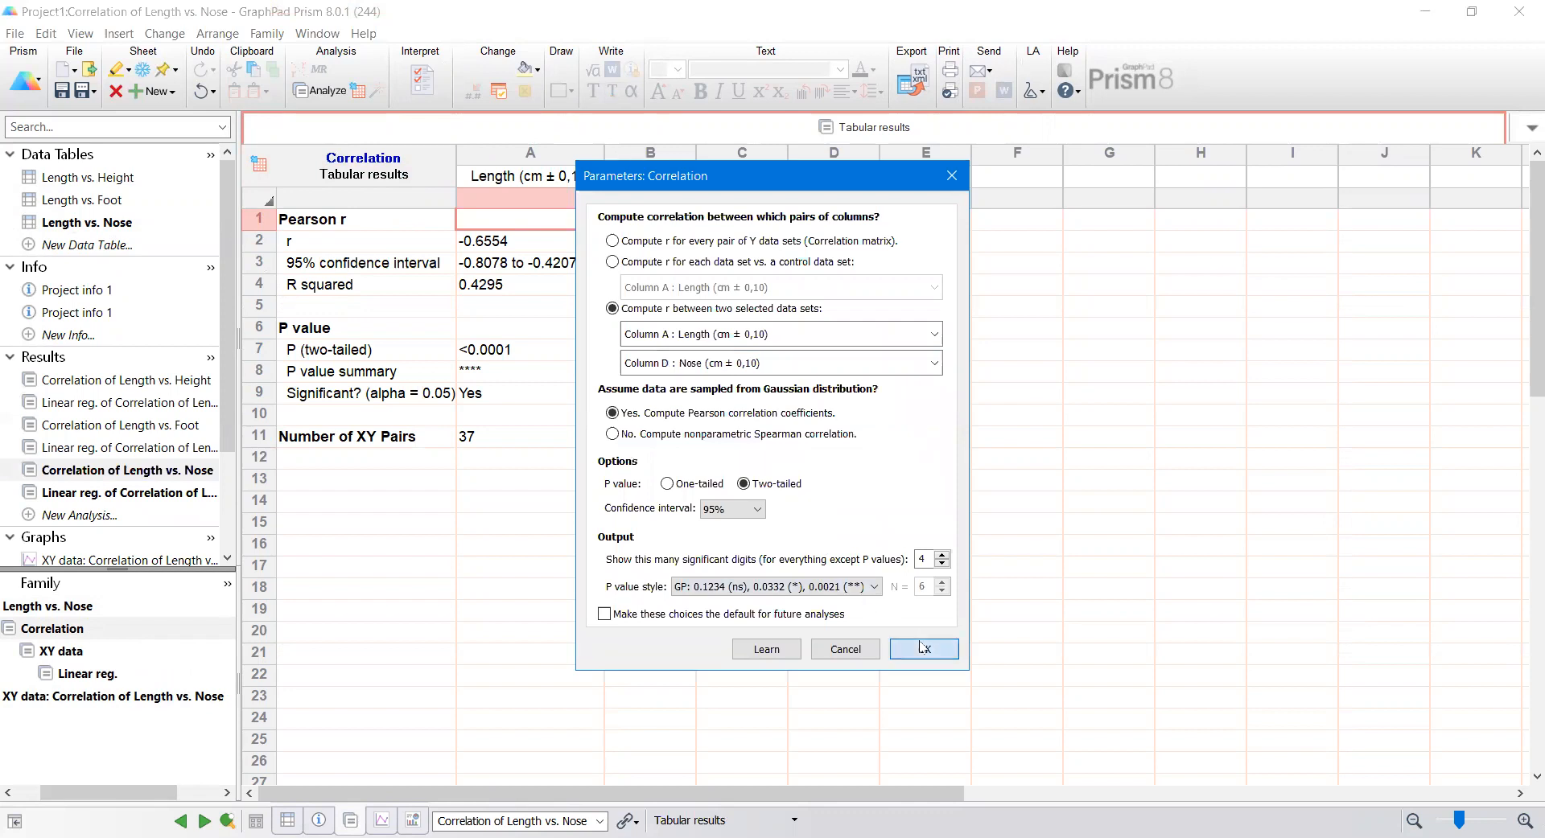
{"action": "key", "text": "Return"}
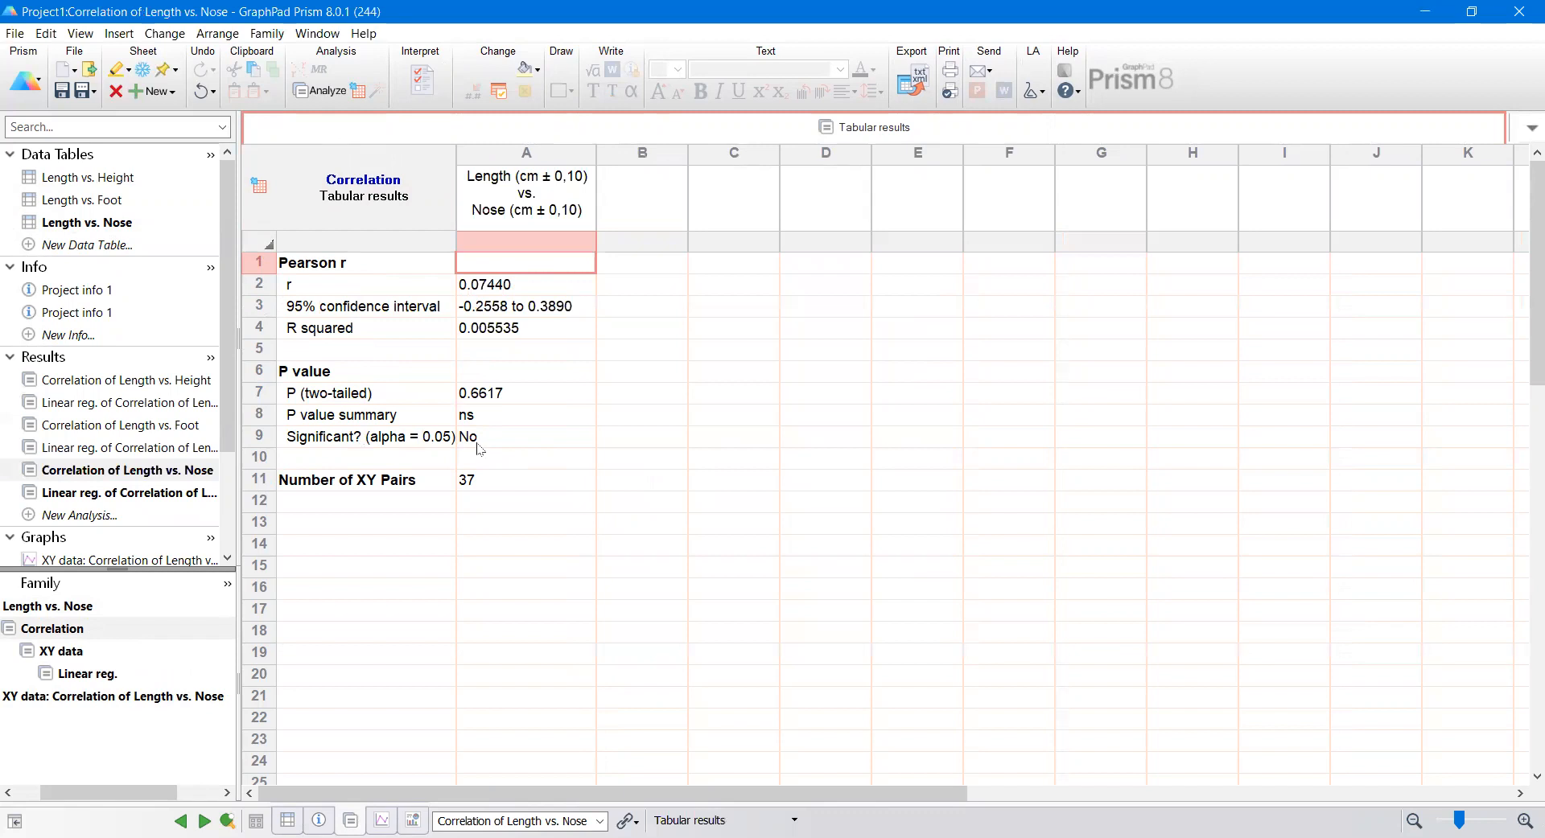
{"action": "scroll", "coordinate": [111, 480], "scroll_direction": "down", "scroll_amount": 2}
{"action": "left_click", "coordinate": [113, 472]}
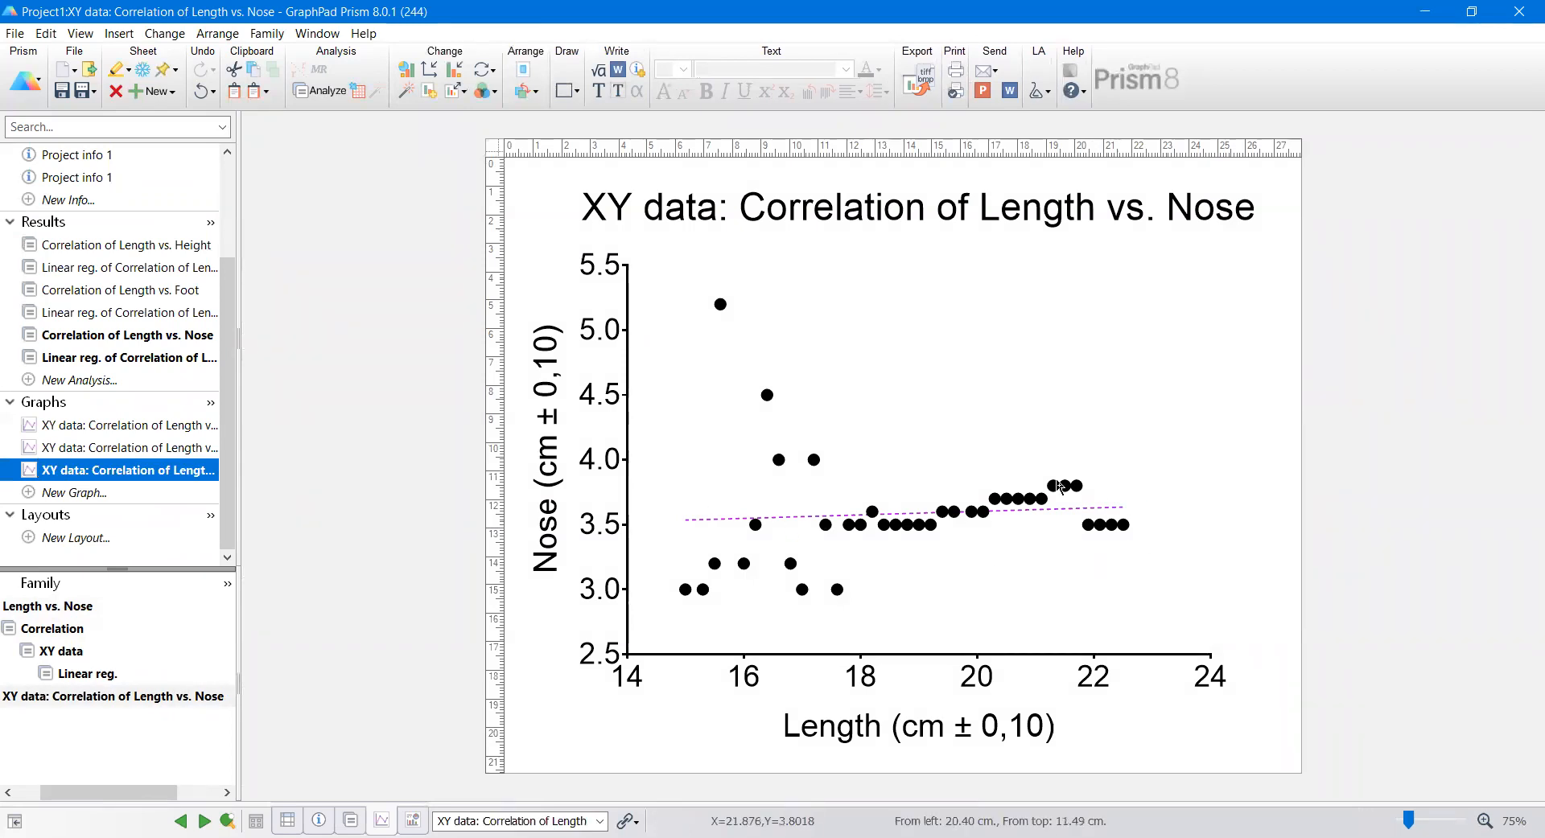
Step: Duplicate the Length vs. Height table with its linked sheets once more, naming the new sheet "Length vs. Ego"
{"action": "scroll", "coordinate": [165, 380], "scroll_direction": "up", "scroll_amount": 2}
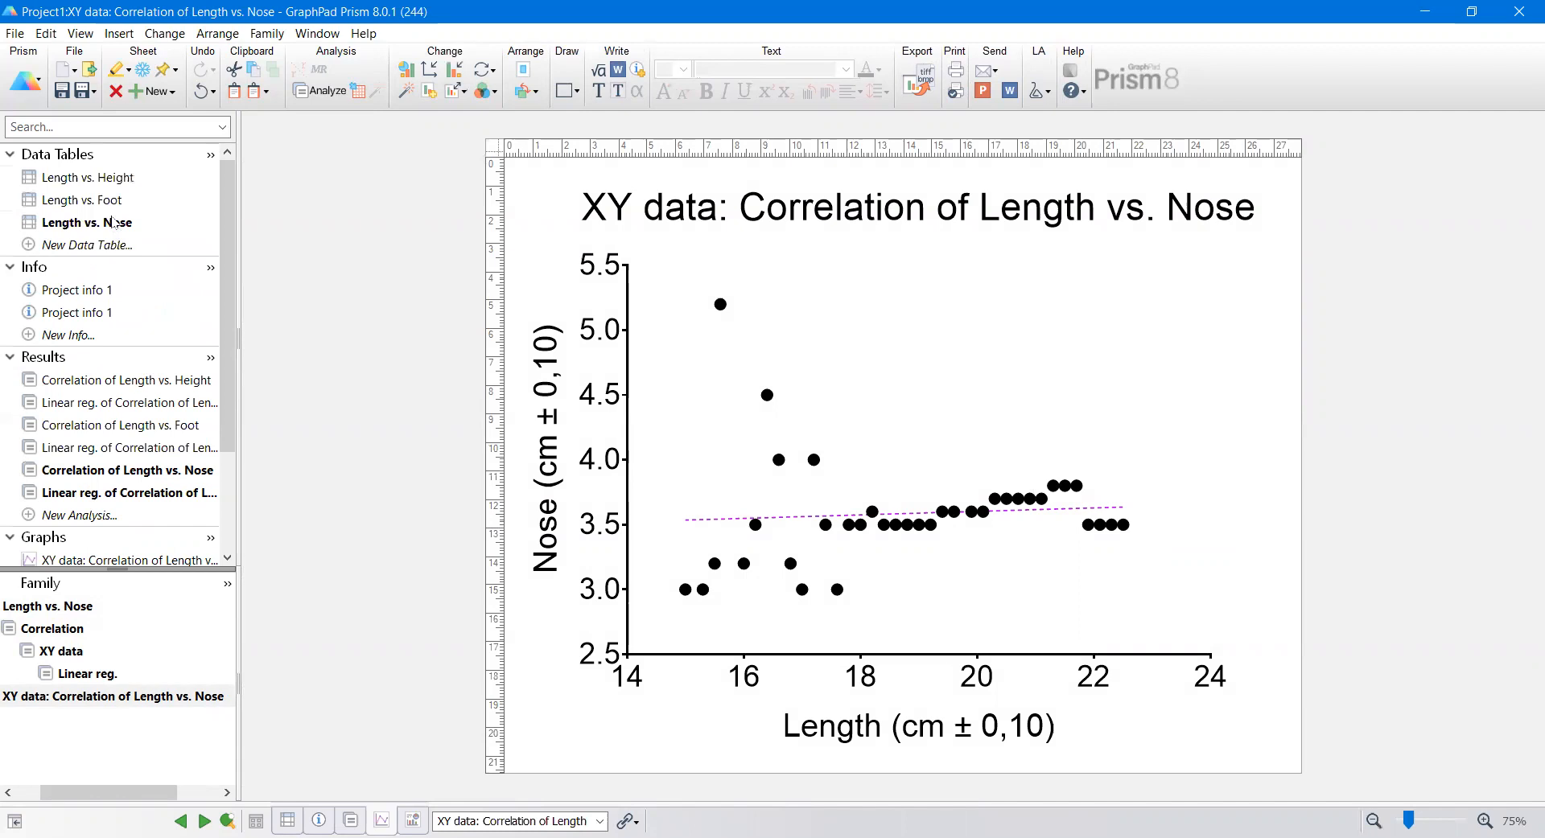
{"action": "left_click", "coordinate": [115, 187]}
{"action": "right_click", "coordinate": [113, 185]}
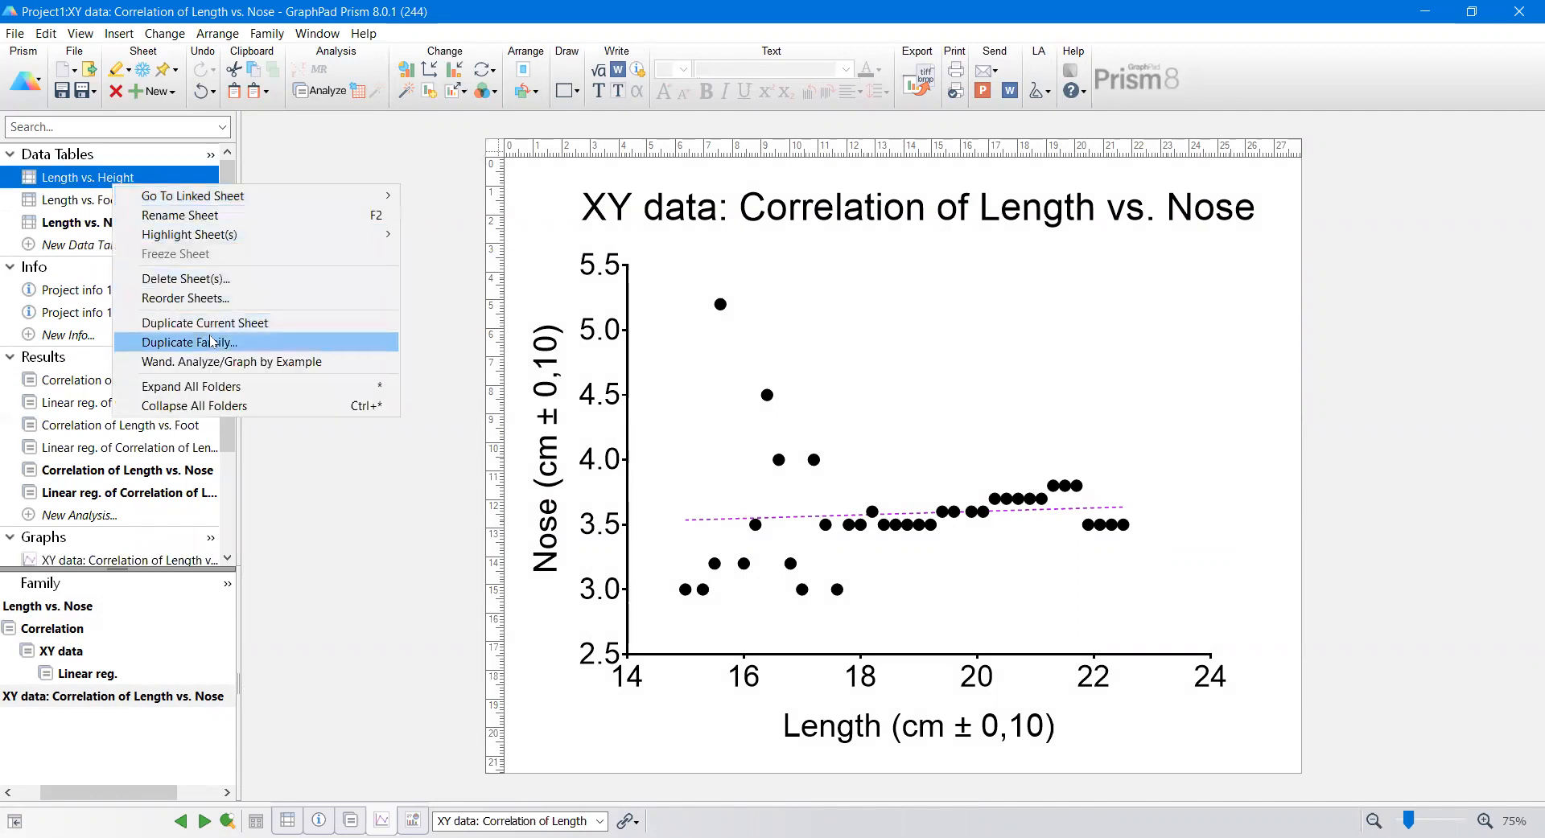
{"action": "left_click", "coordinate": [211, 341]}
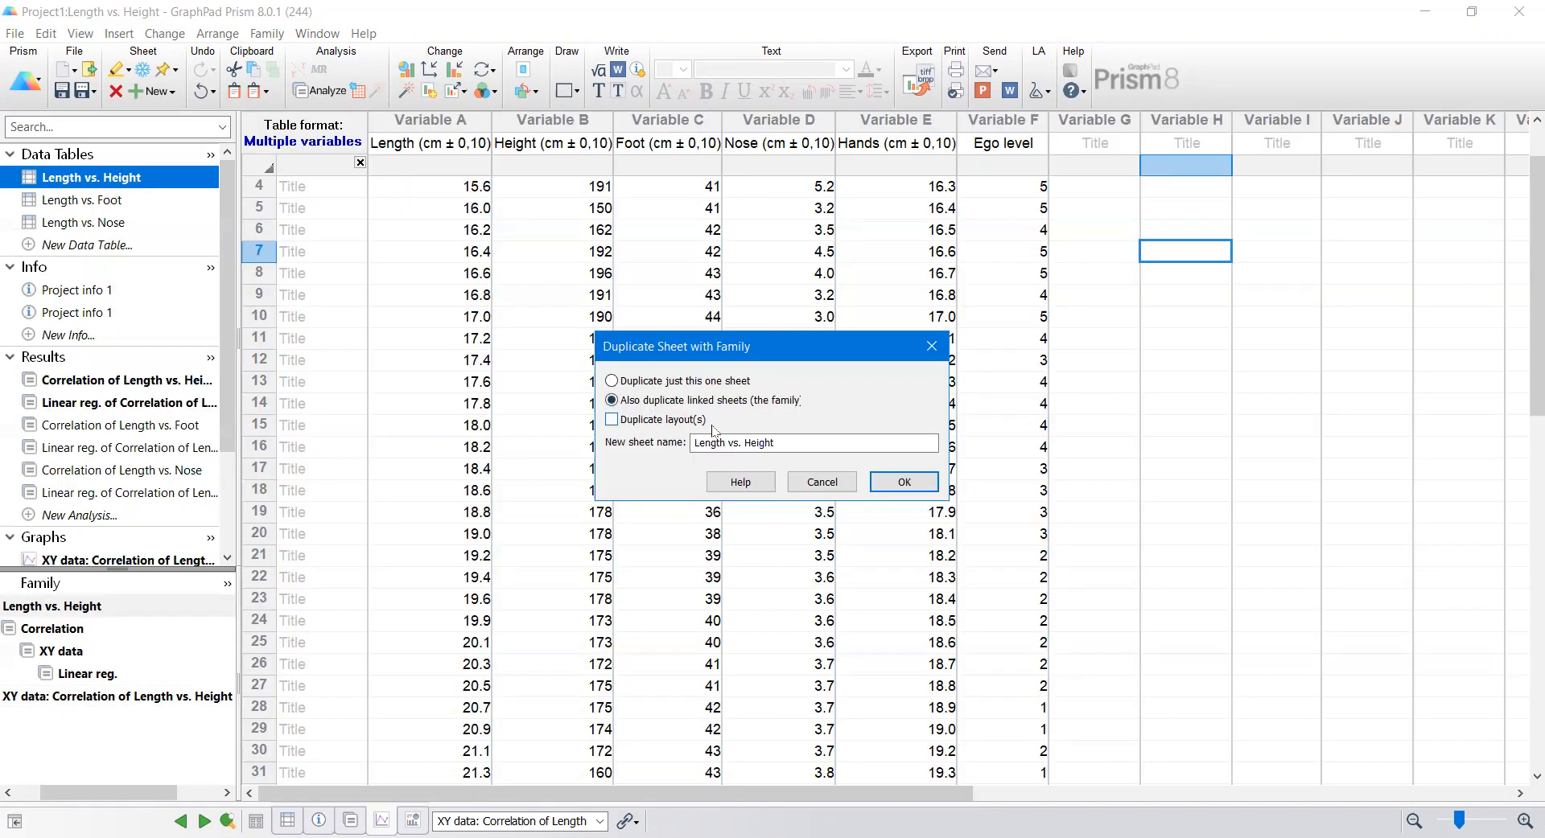
{"action": "left_click_drag", "start_coordinate": [791, 444], "coordinate": [752, 444]}
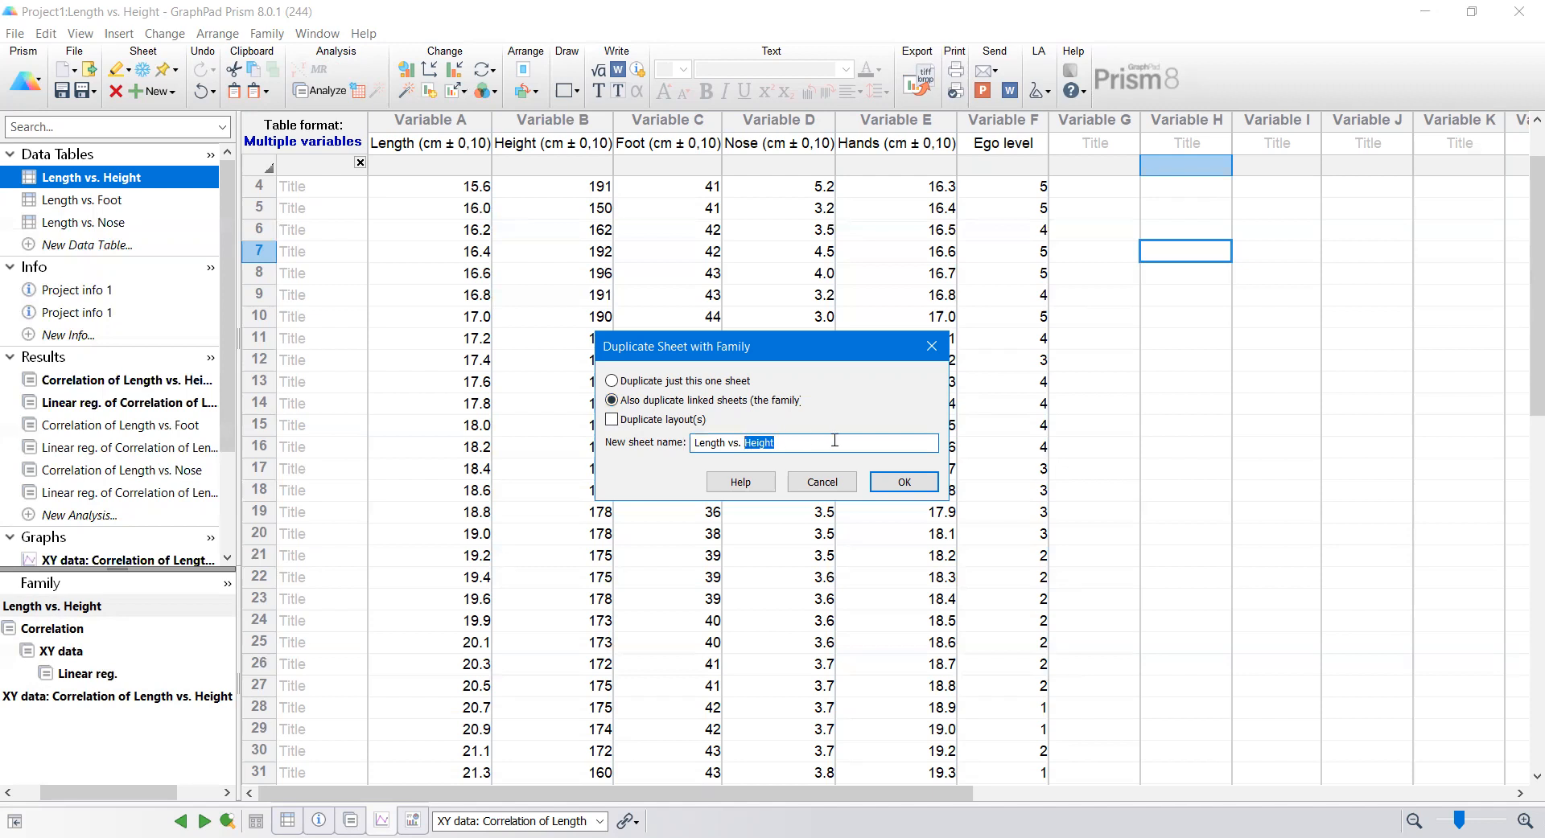
{"action": "type", "text": "E"}
{"action": "key", "text": "Return"}
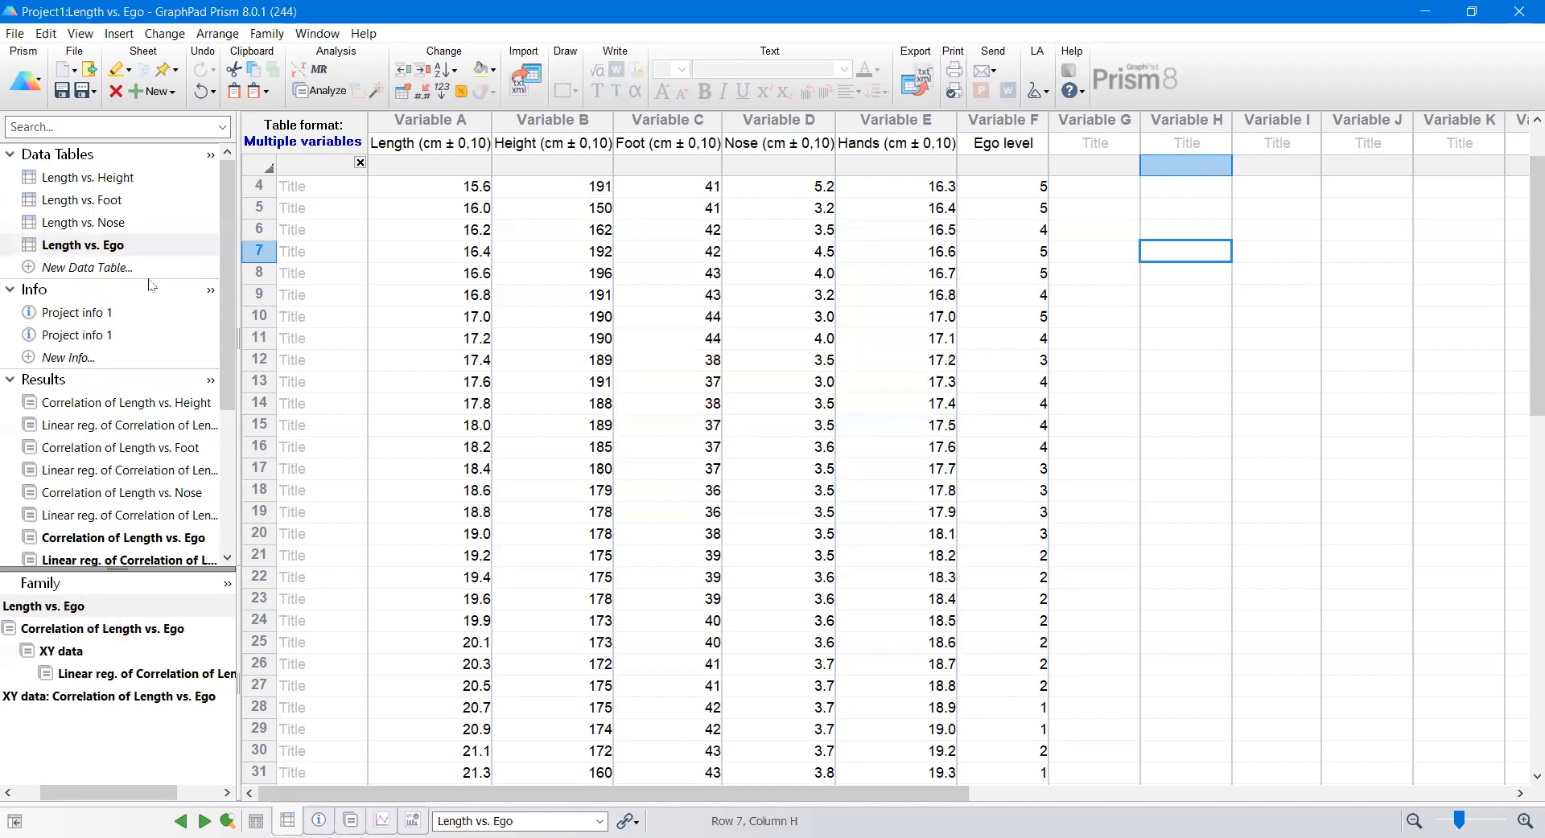
Step: Set the Length vs. Ego correlation to compare Column A: Length with Column F: Ego level, and display its graph
{"action": "scroll", "coordinate": [104, 477], "scroll_direction": "down", "scroll_amount": 1}
{"action": "left_click", "coordinate": [104, 471]}
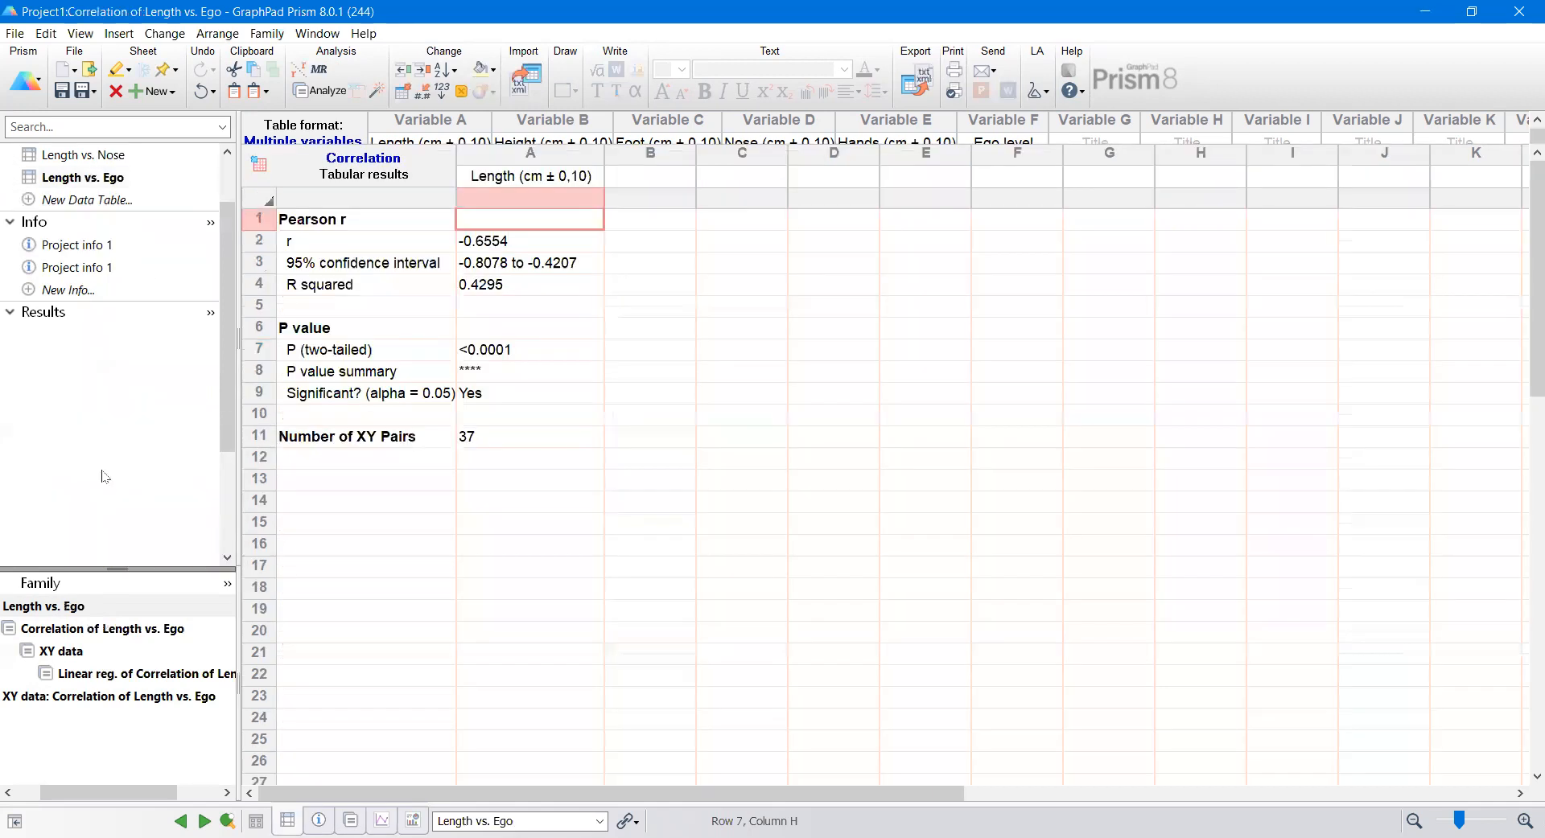
{"action": "left_click", "coordinate": [363, 174]}
{"action": "left_click", "coordinate": [365, 179]}
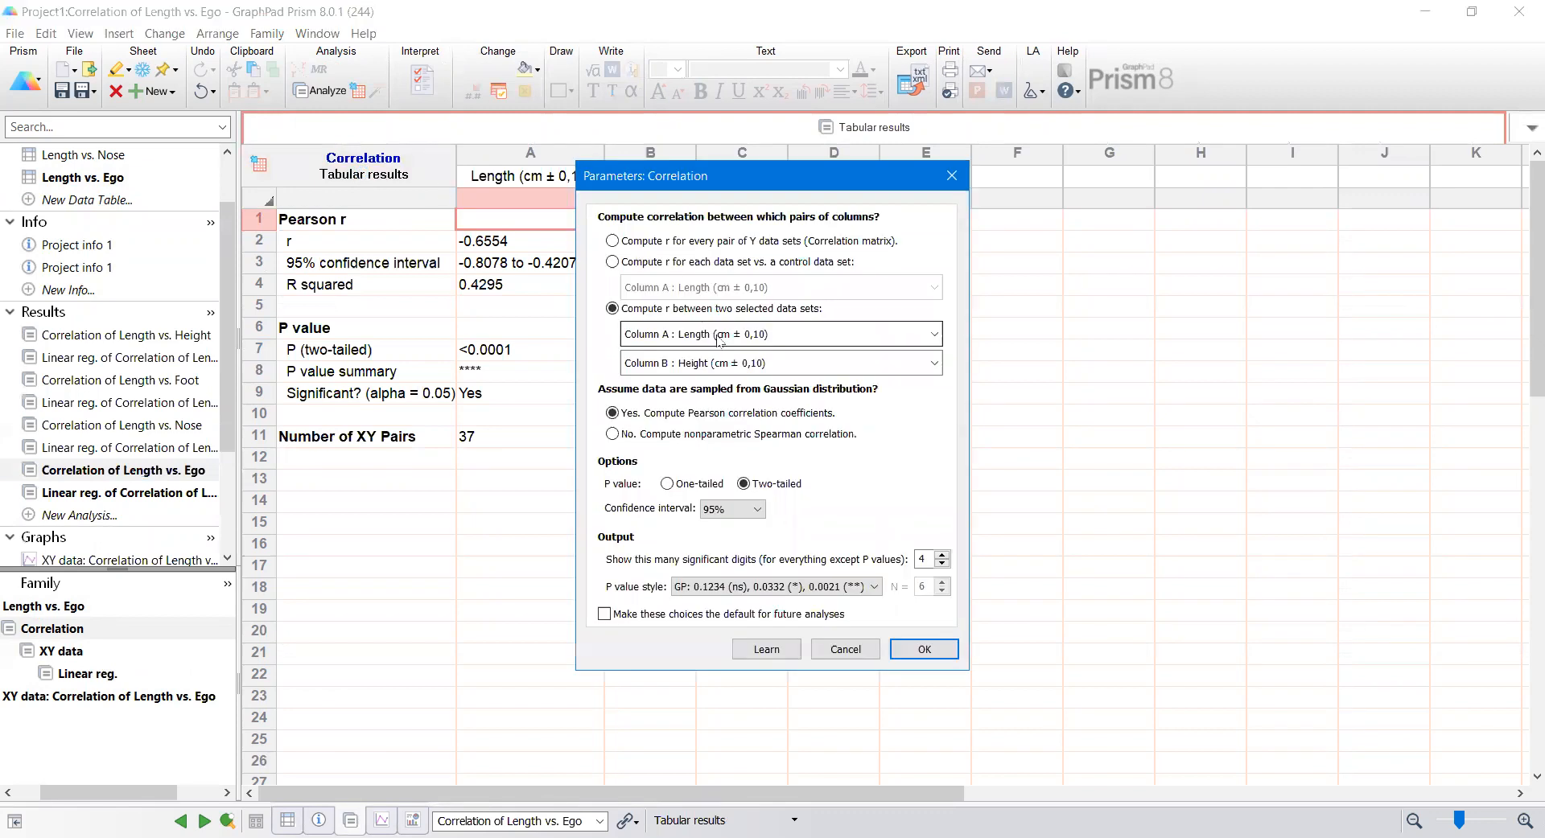
{"action": "left_click", "coordinate": [739, 366]}
{"action": "left_click", "coordinate": [739, 492]}
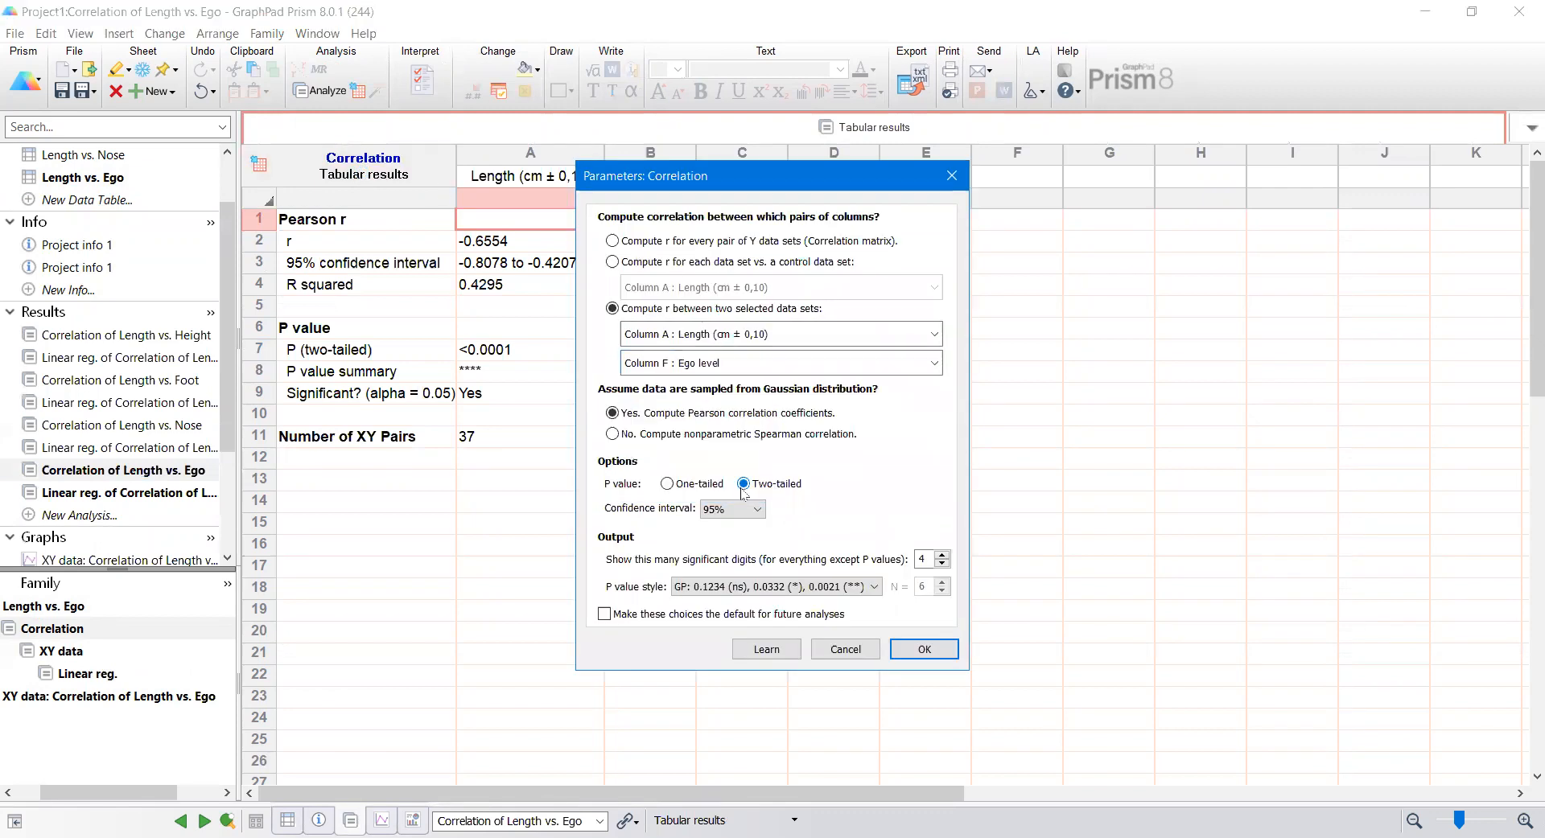
{"action": "left_click", "coordinate": [924, 649]}
{"action": "scroll", "coordinate": [93, 482], "scroll_direction": "down", "scroll_amount": 3}
{"action": "left_click", "coordinate": [93, 473]}
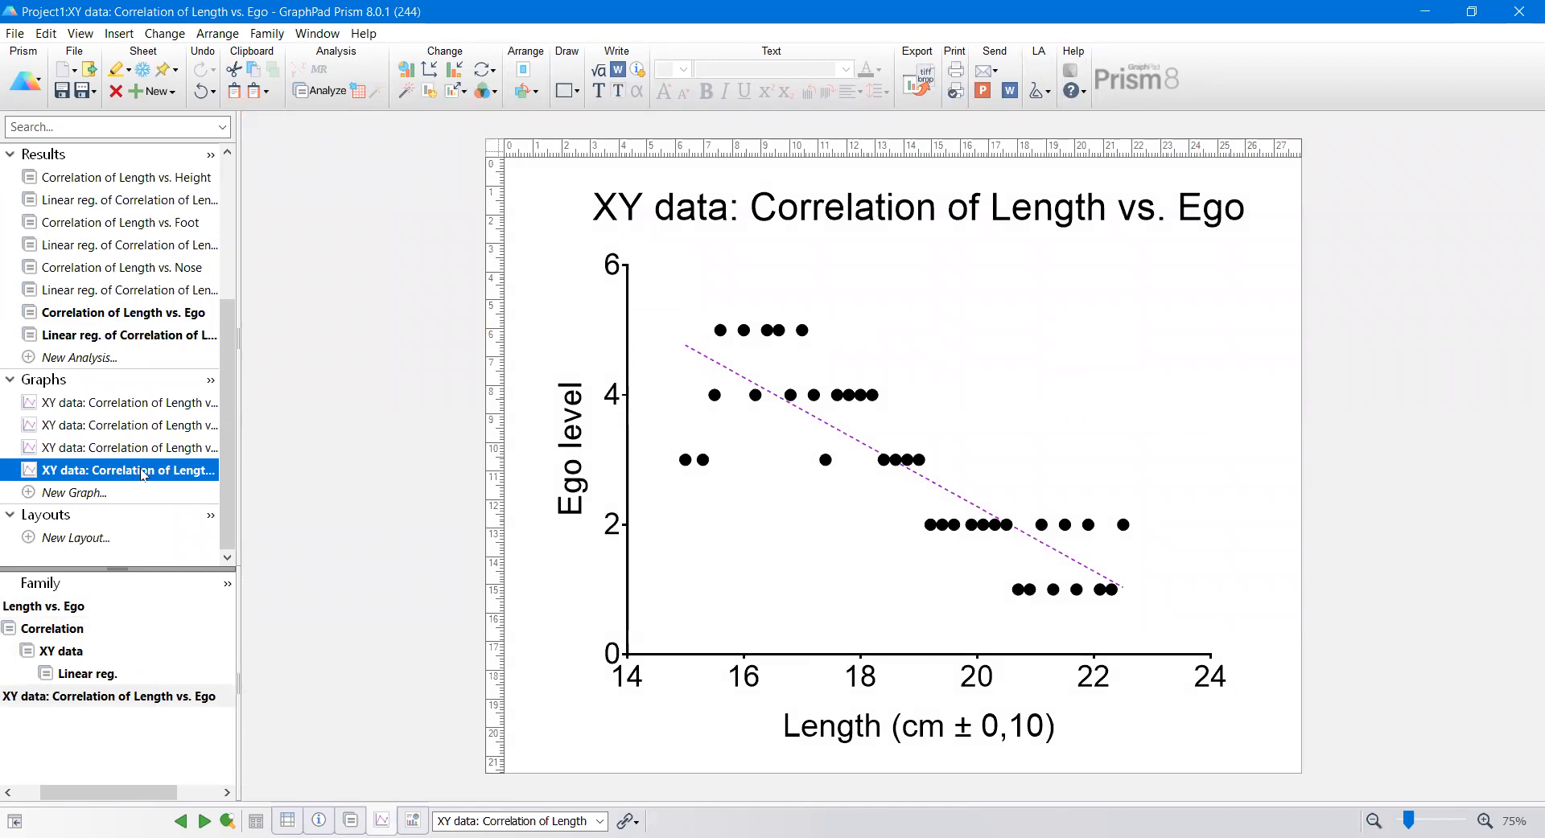
Step: Duplicate the Length vs. Height family without layouts, naming the new sheet "Length vs. Hands"
{"action": "scroll", "coordinate": [143, 436], "scroll_direction": "up", "scroll_amount": 4}
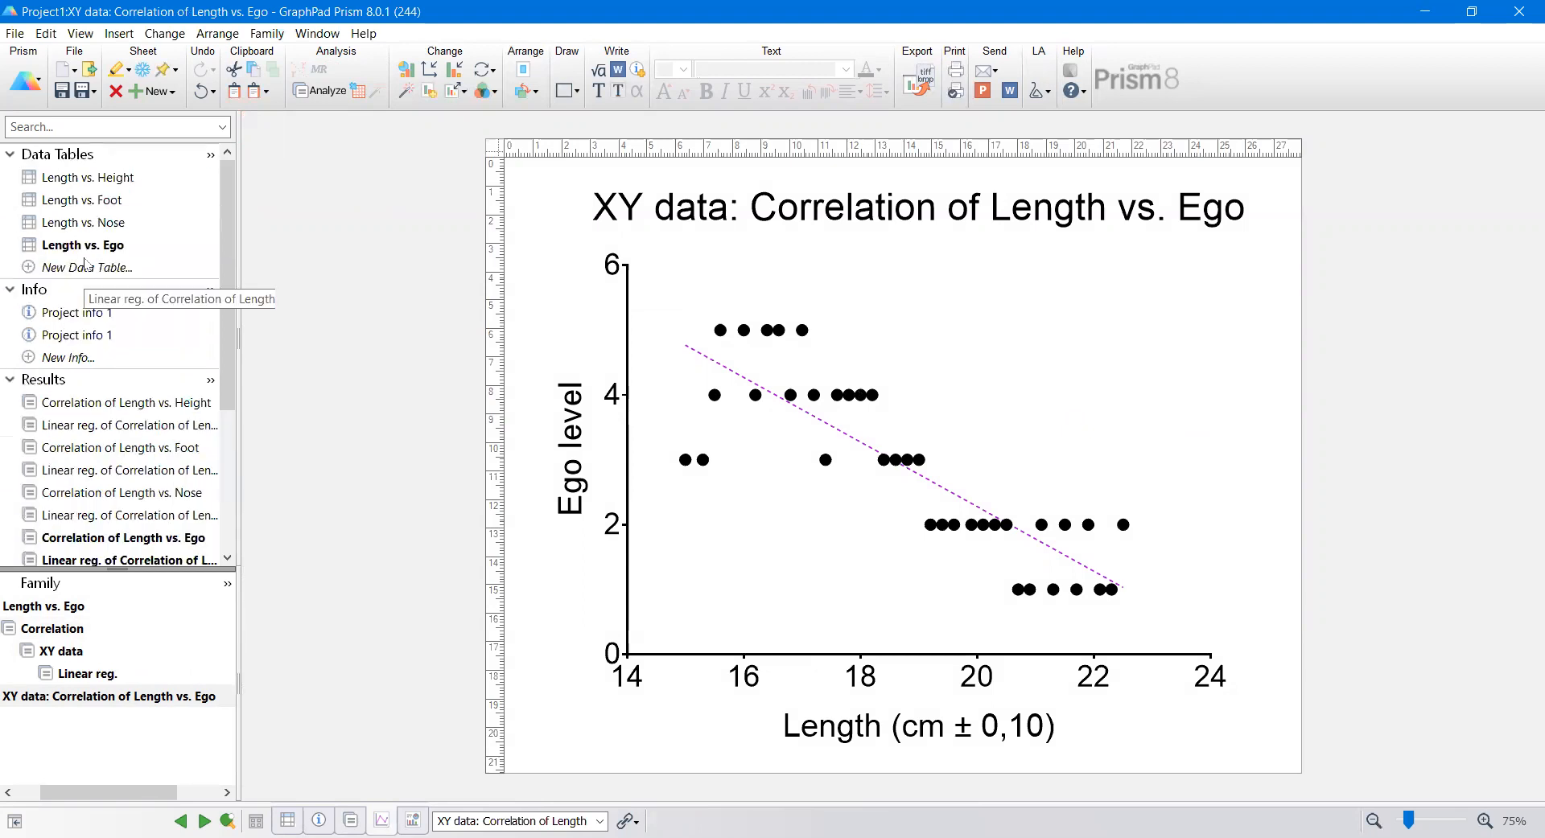
{"action": "left_click", "coordinate": [88, 178]}
{"action": "right_click", "coordinate": [88, 175]}
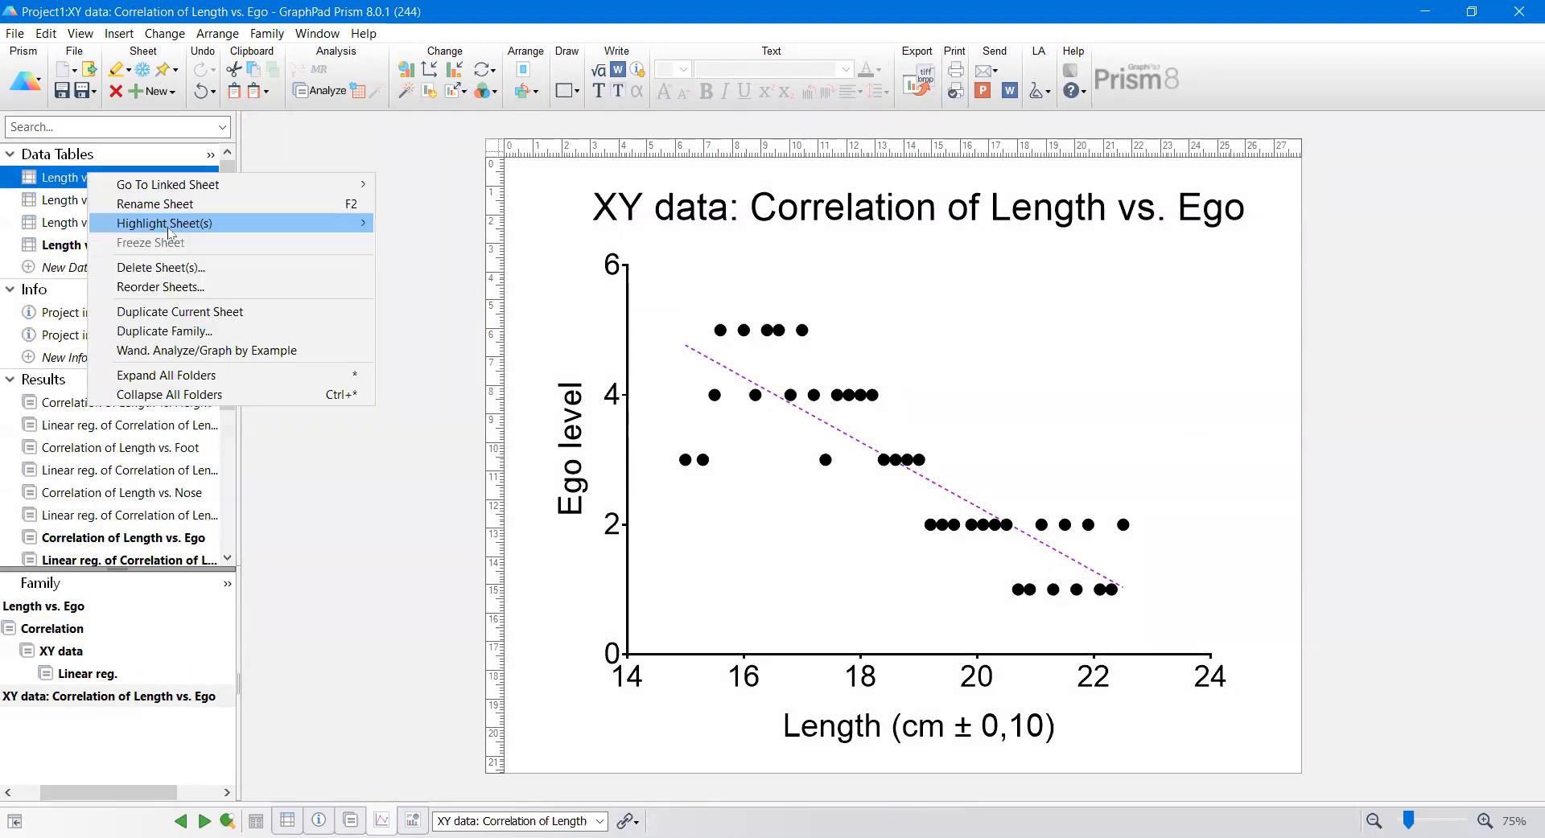
{"action": "left_click", "coordinate": [270, 331]}
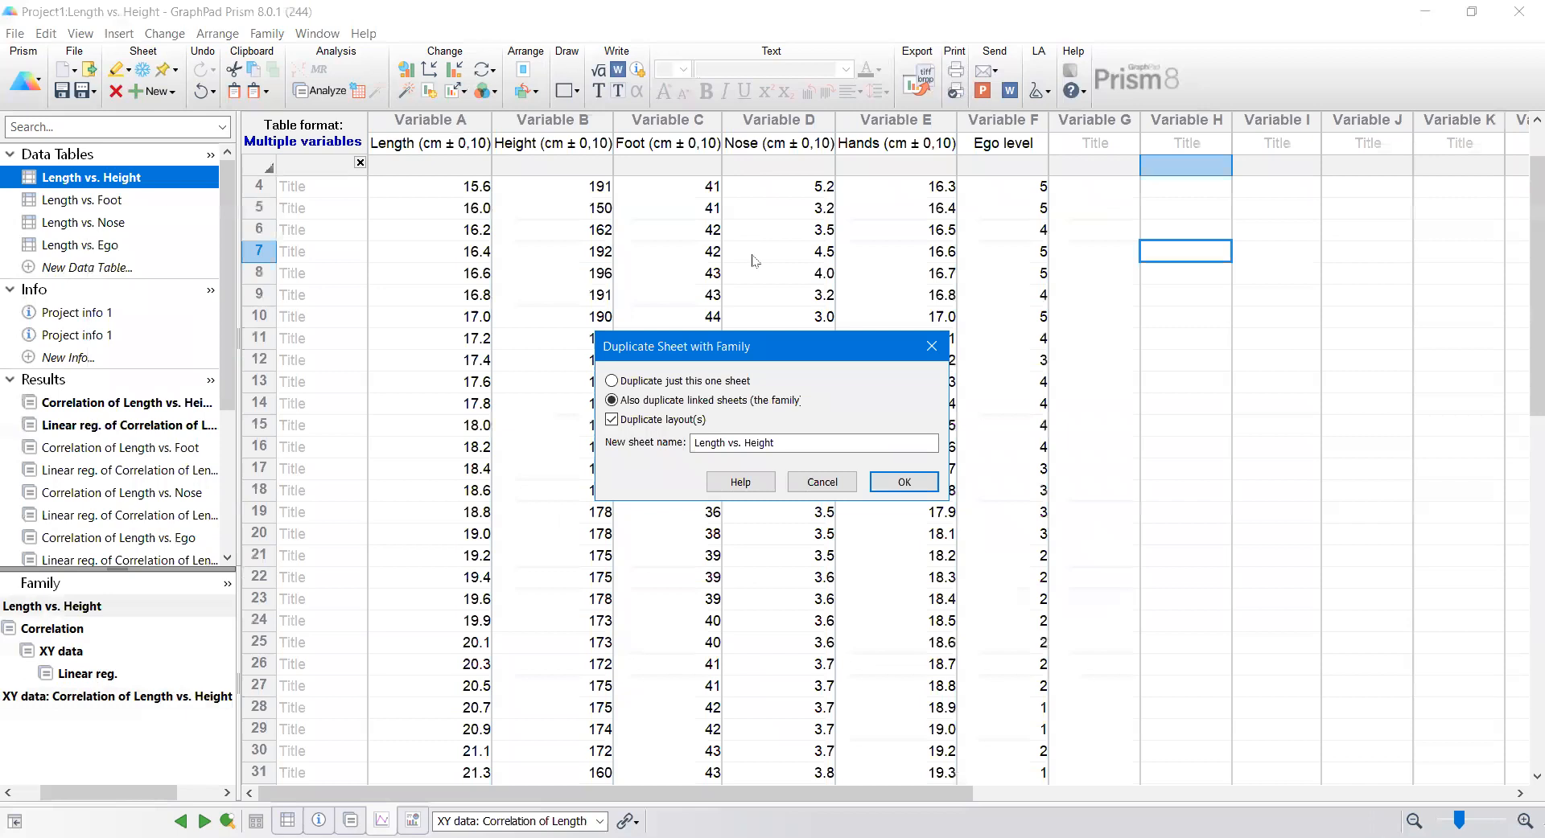
{"action": "left_click_drag", "start_coordinate": [783, 441], "coordinate": [747, 444]}
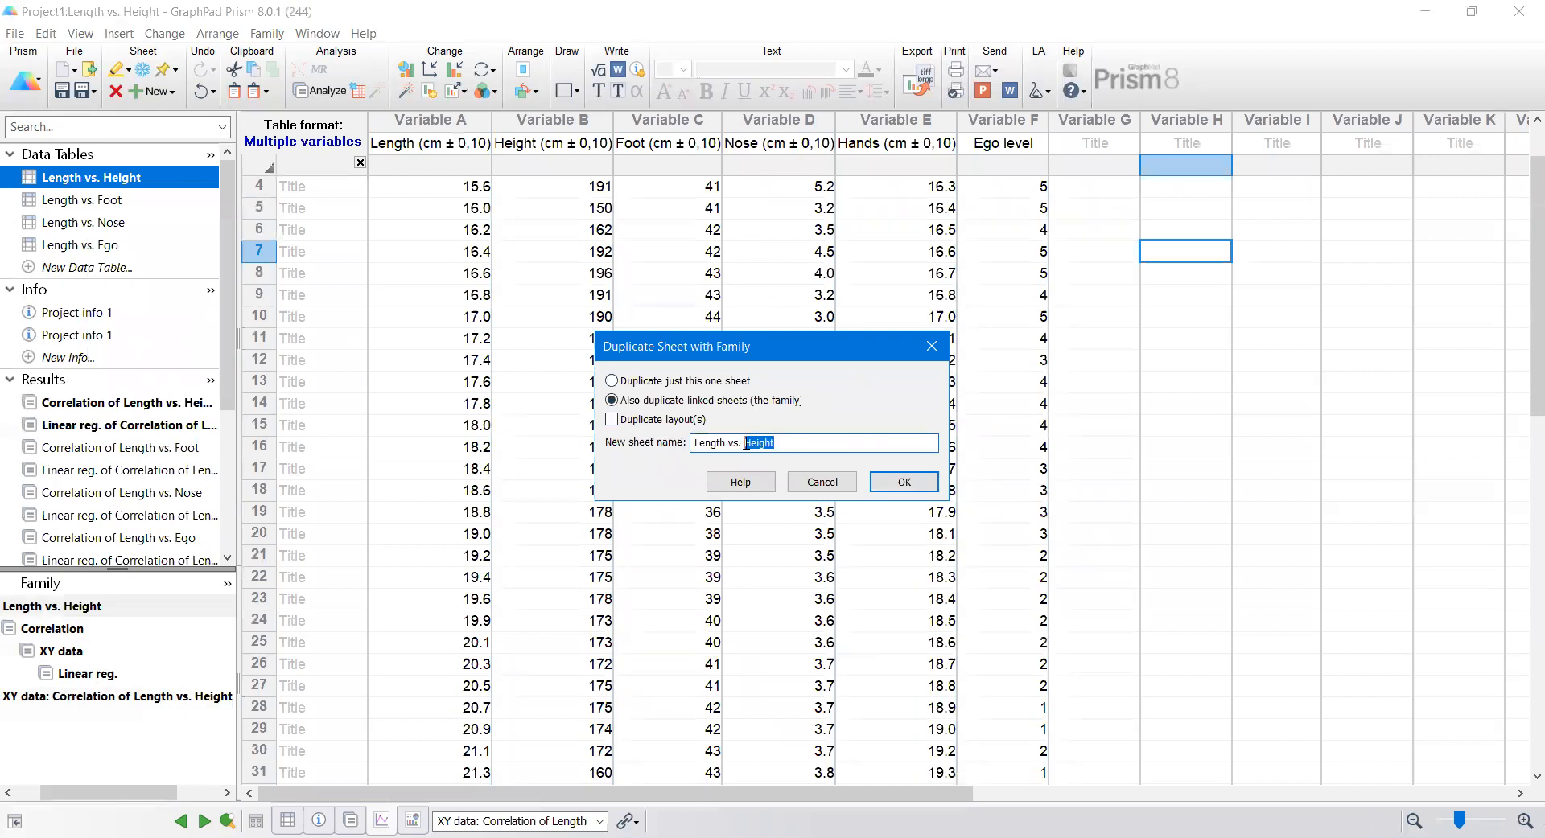
{"action": "type", "text": "Ha"}
{"action": "key", "text": "Return"}
Step: Set the Length vs. Hands correlation to compare Column A: Length with Column E: Hands, and display its graph
{"action": "scroll", "coordinate": [121, 366], "scroll_direction": "down", "scroll_amount": 1}
{"action": "left_click", "coordinate": [137, 537]}
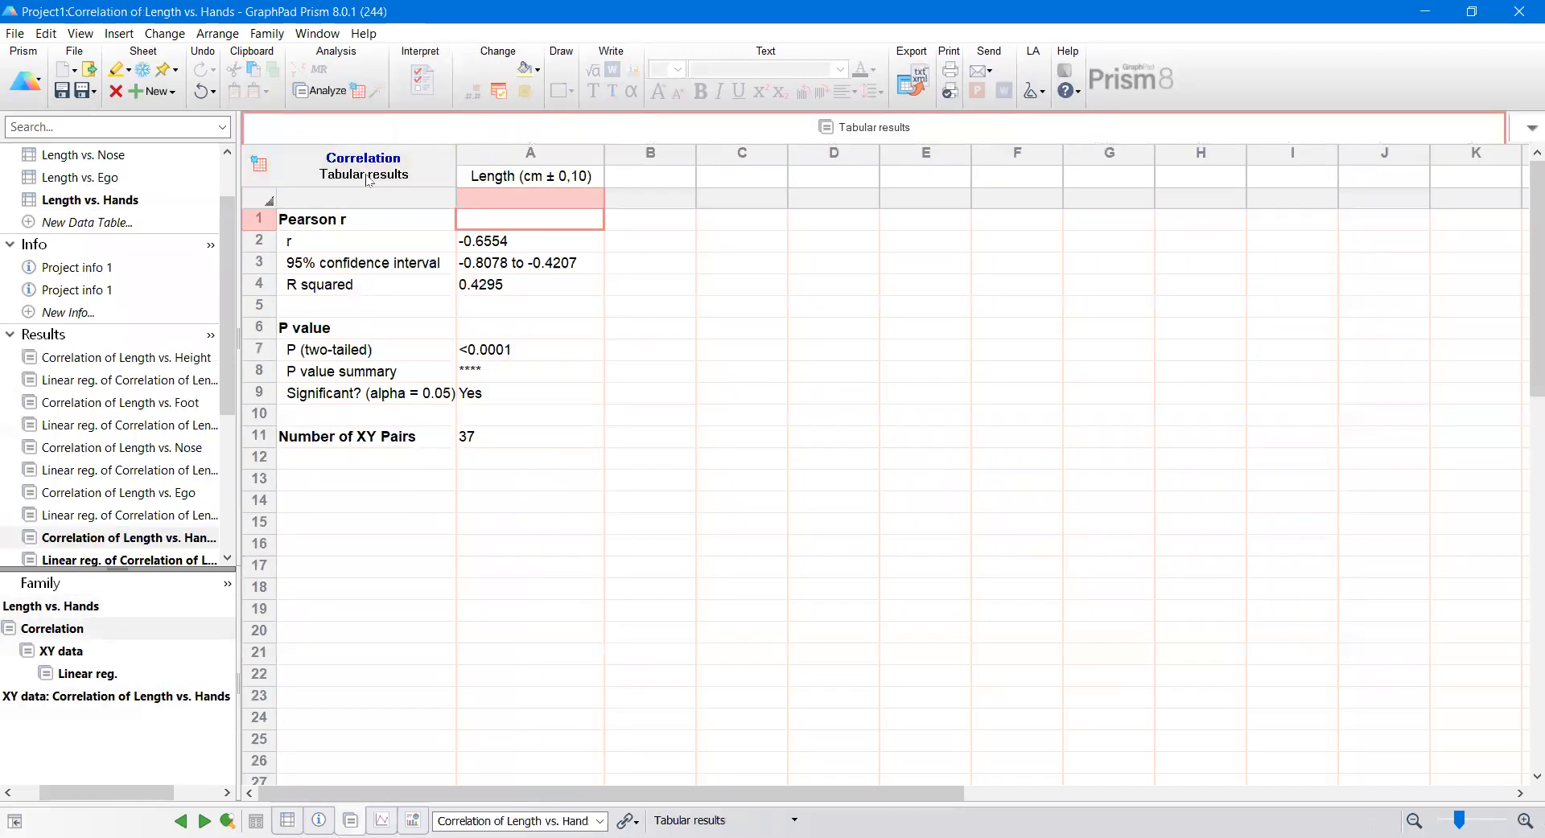
{"action": "left_click", "coordinate": [366, 178]}
{"action": "left_click", "coordinate": [772, 362]}
{"action": "left_click", "coordinate": [748, 471]}
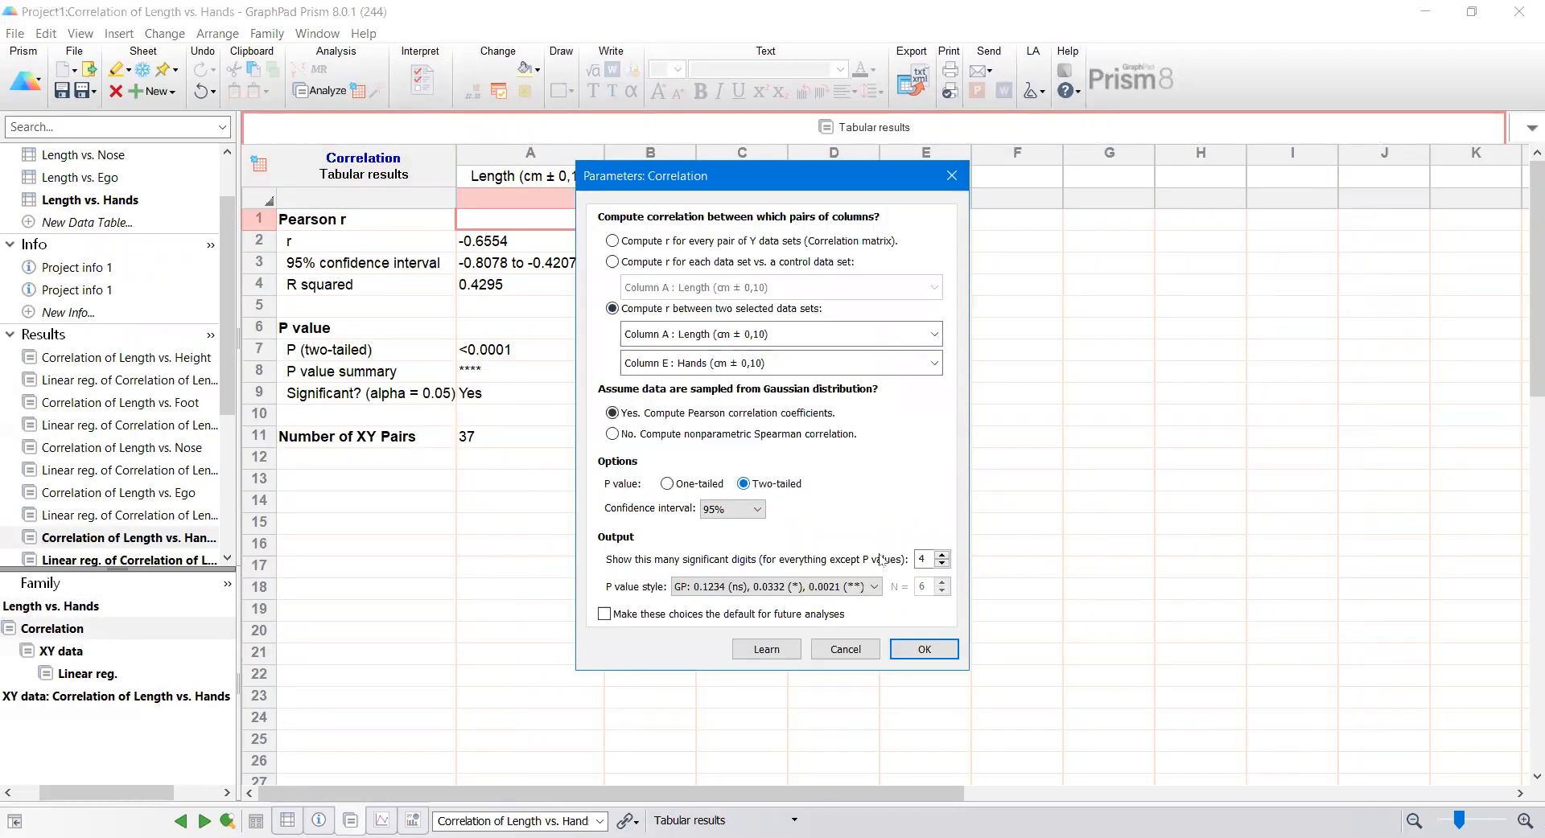
{"action": "left_click", "coordinate": [924, 649]}
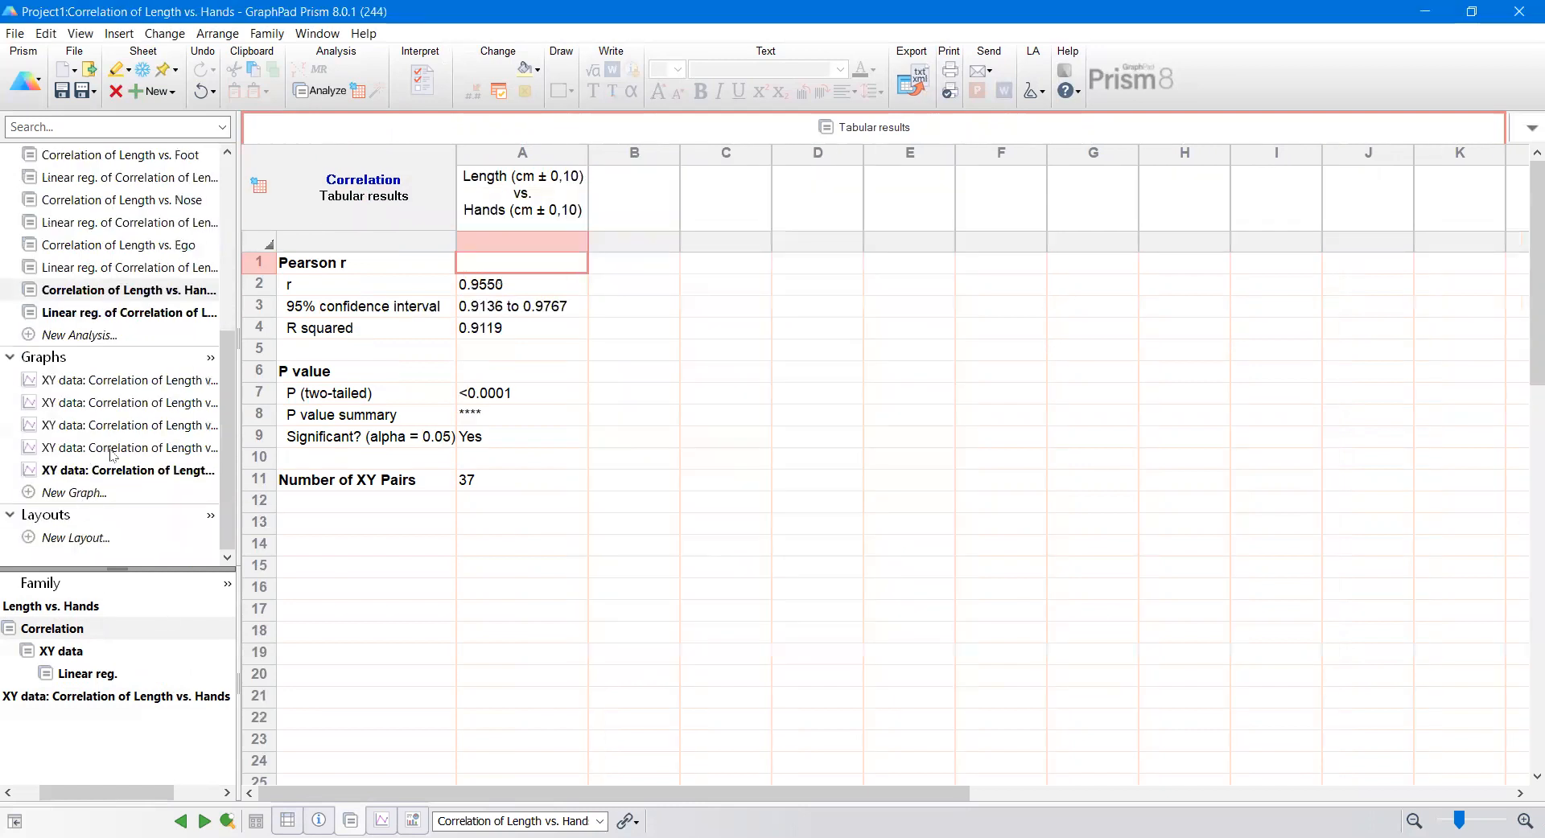
{"action": "left_click", "coordinate": [113, 470]}
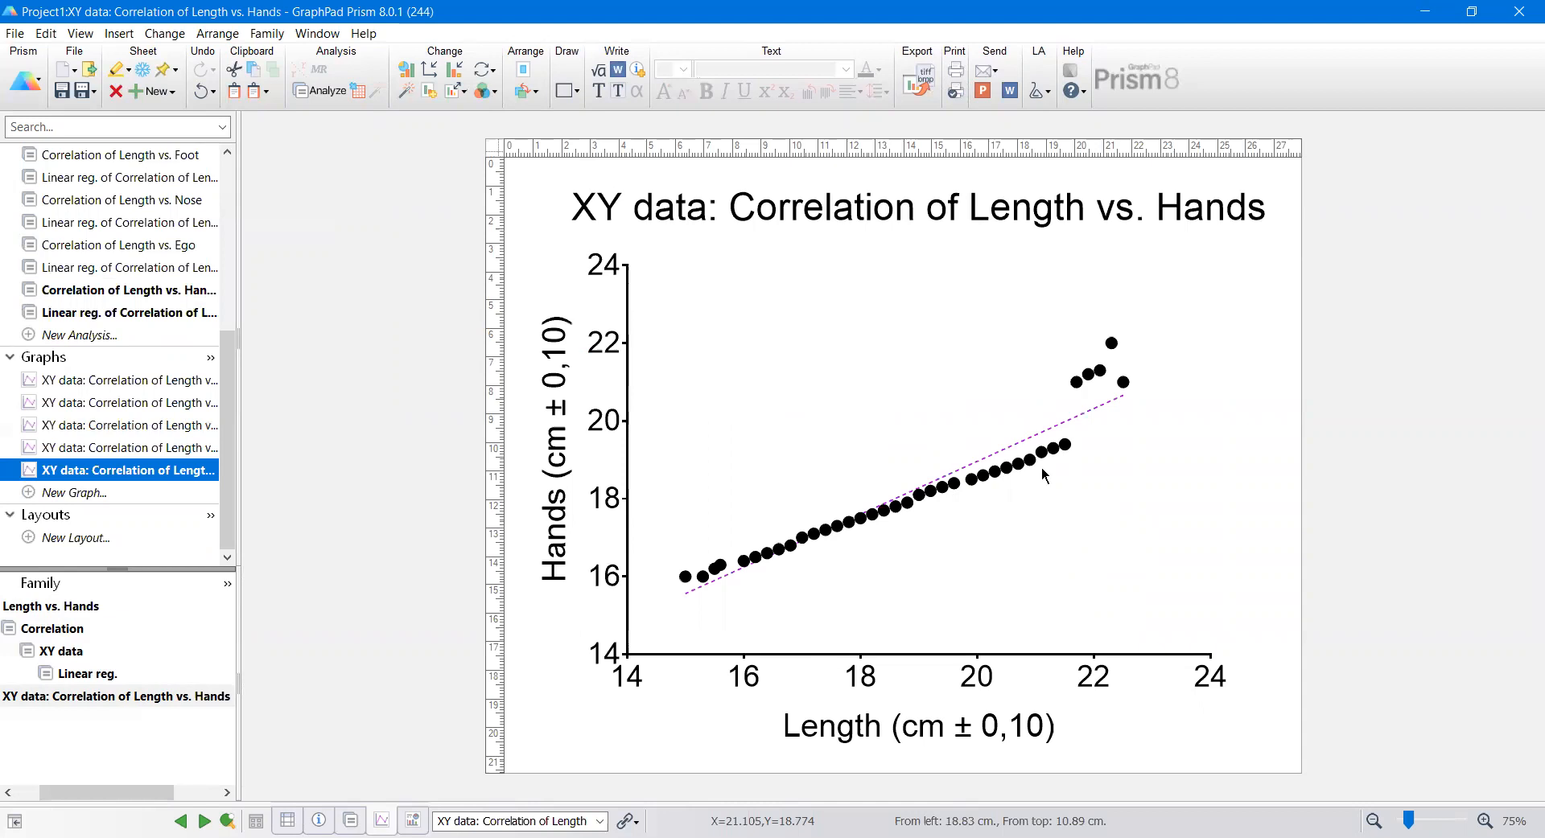
Step: Create a landscape layout with the standard two-by-two graph arrangement, using placeholders only
{"action": "left_click", "coordinate": [30, 539]}
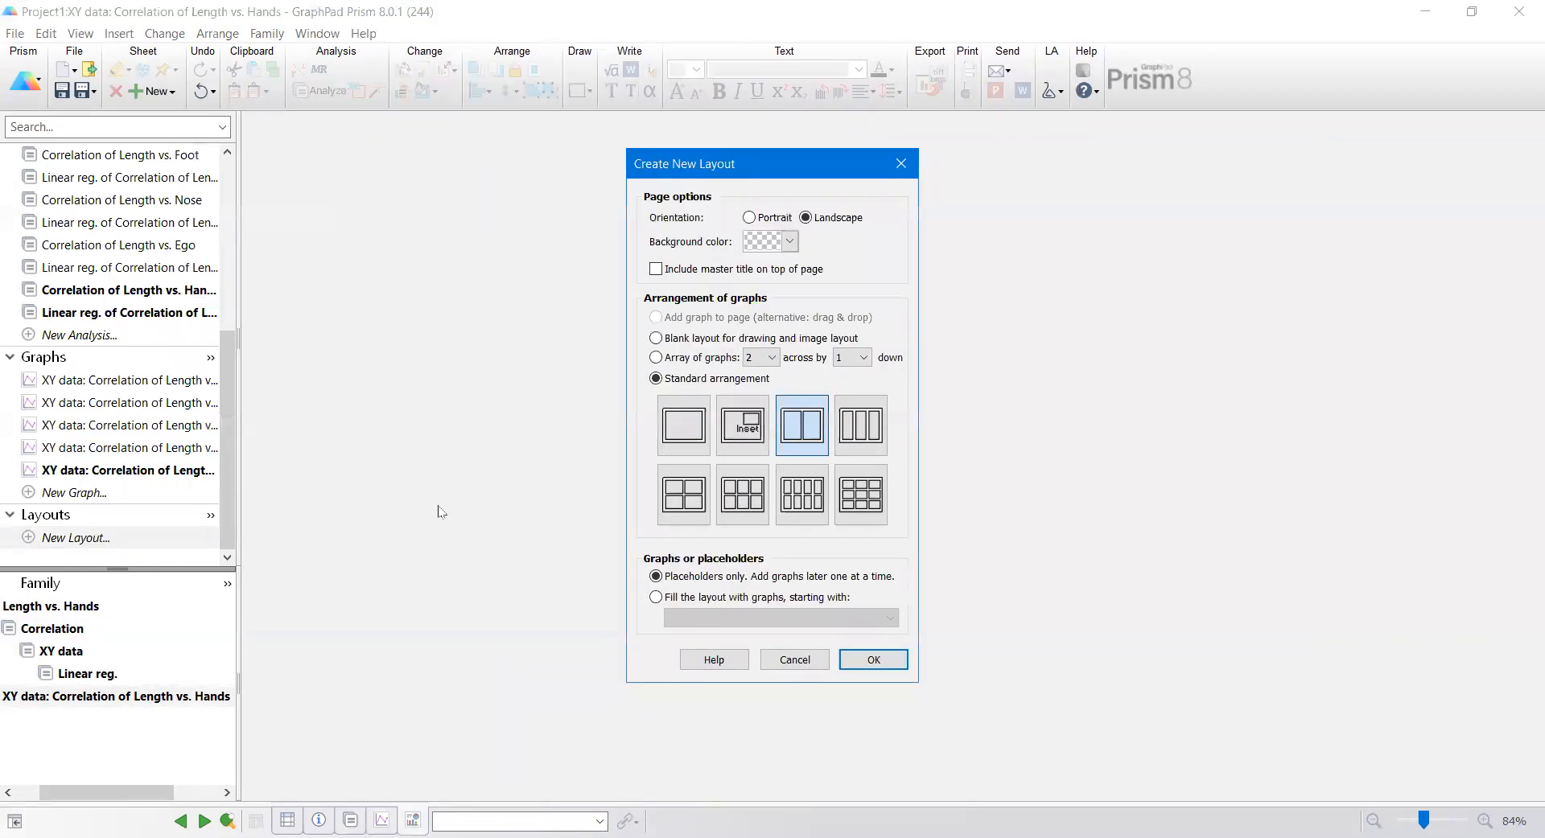
{"action": "left_click", "coordinate": [688, 509]}
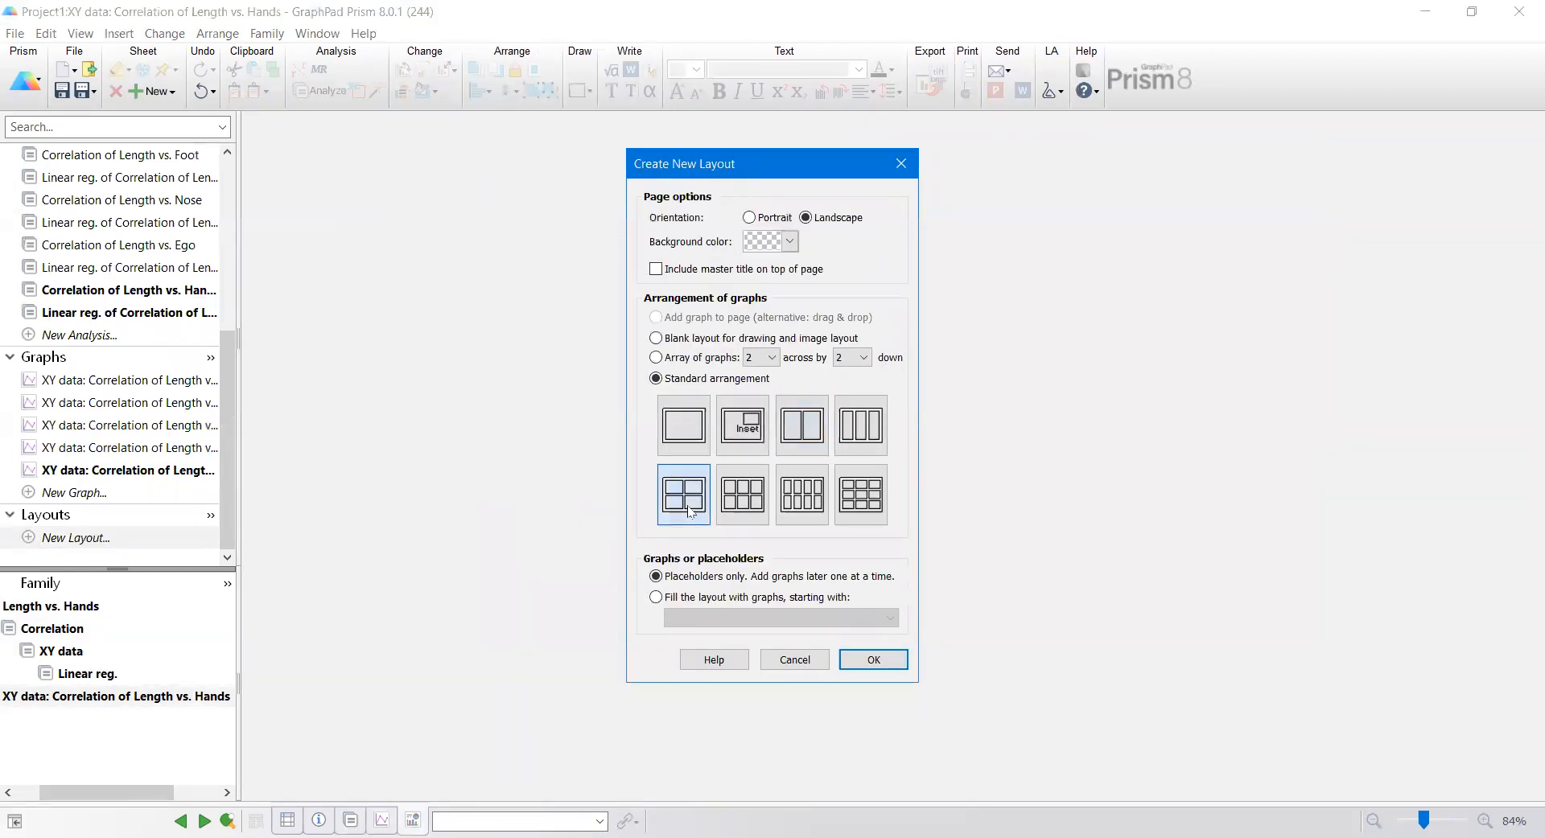
{"action": "left_click", "coordinate": [883, 667]}
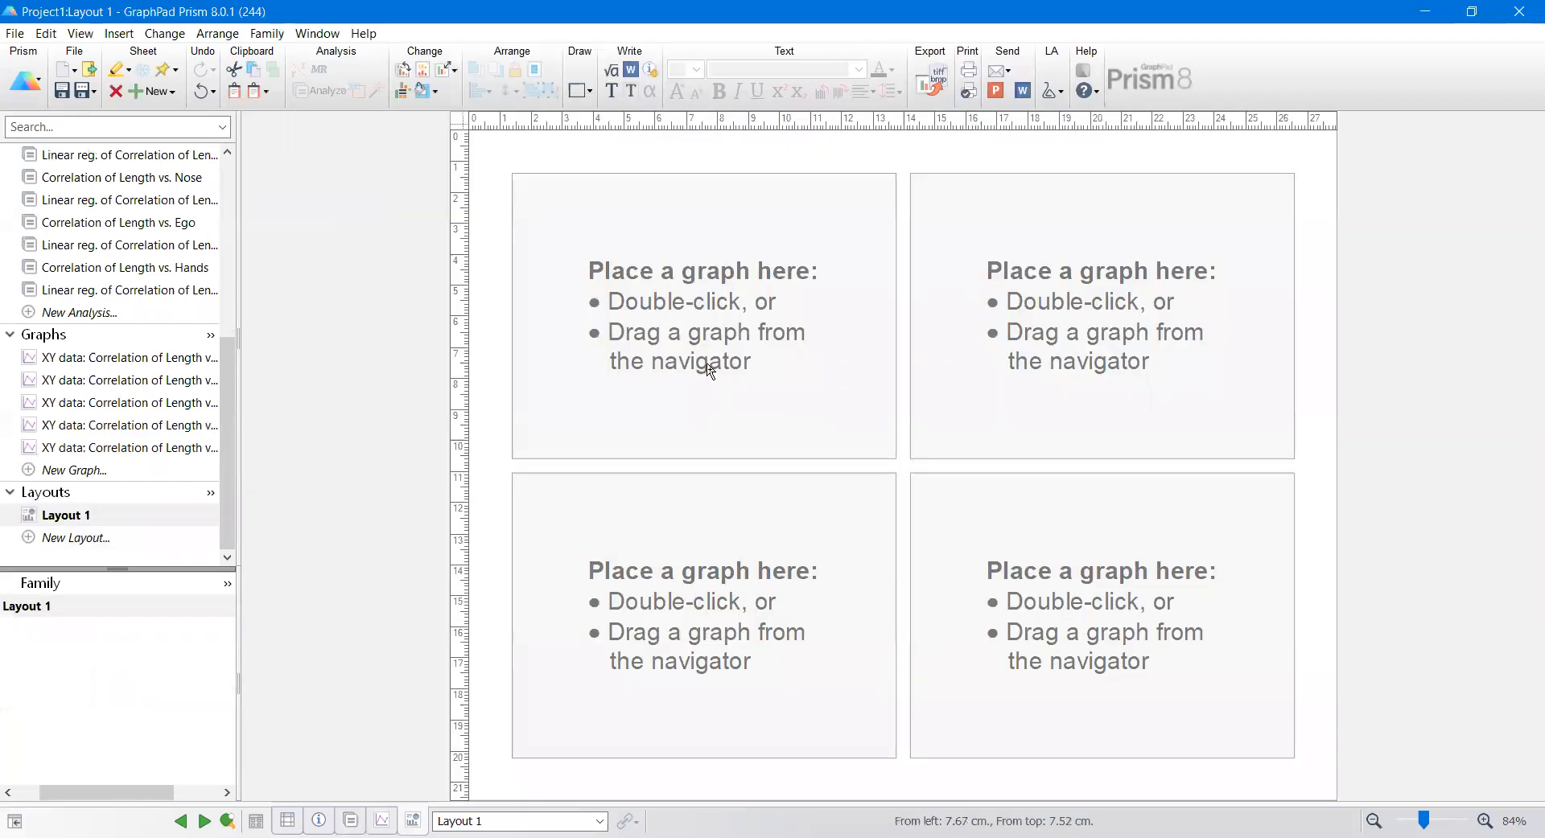
Step: Place the Length vs. Height and Length vs. Nose graphs, live-linked, in the upper-left and upper-right placeholders of the layout
{"action": "left_click", "coordinate": [709, 370]}
{"action": "double_click", "coordinate": [710, 370]}
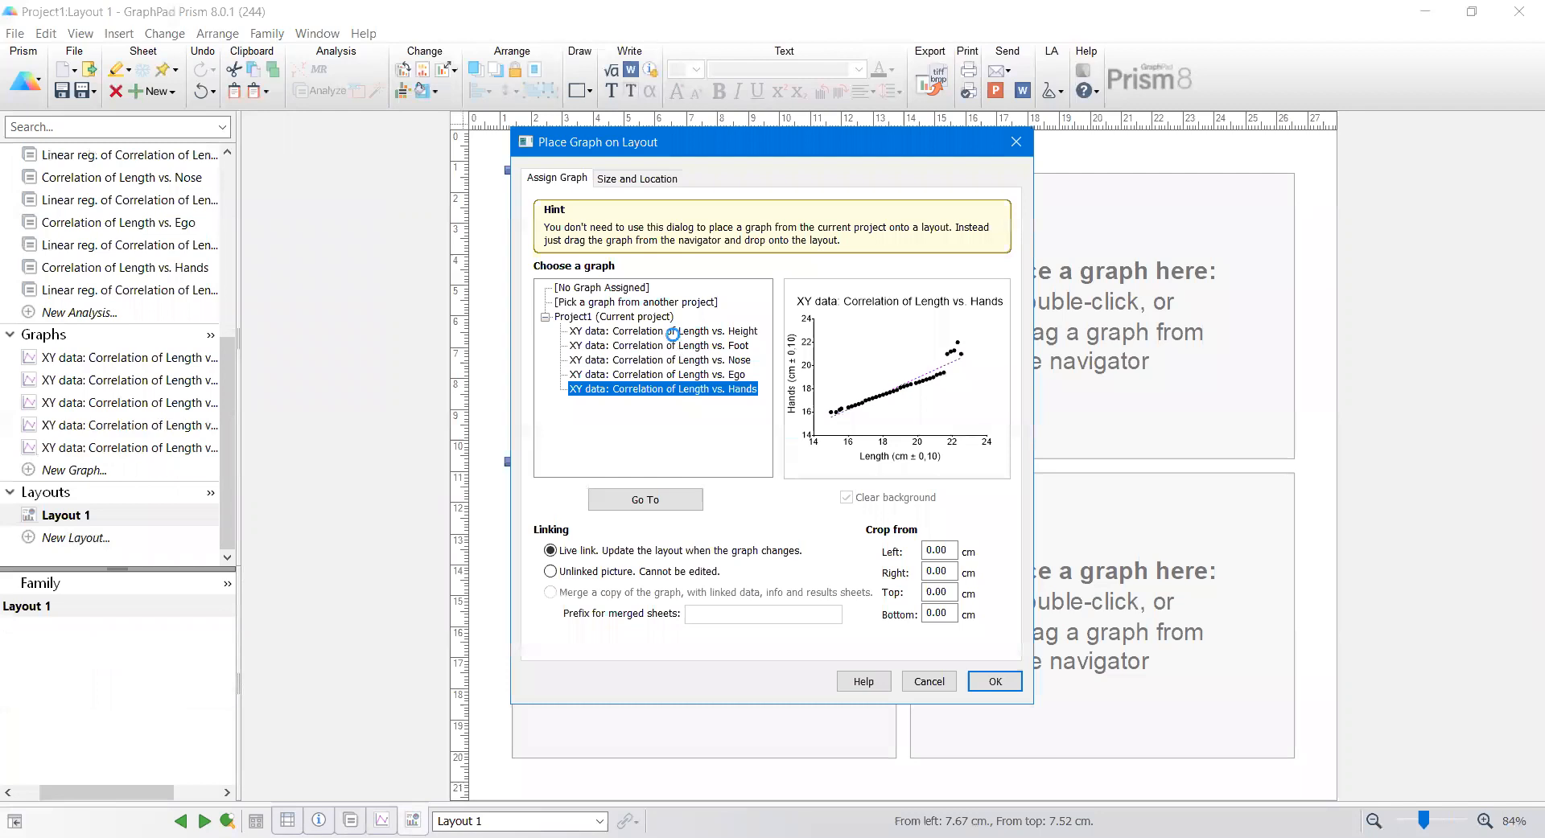
{"action": "left_click", "coordinate": [678, 337]}
{"action": "left_click", "coordinate": [993, 681]}
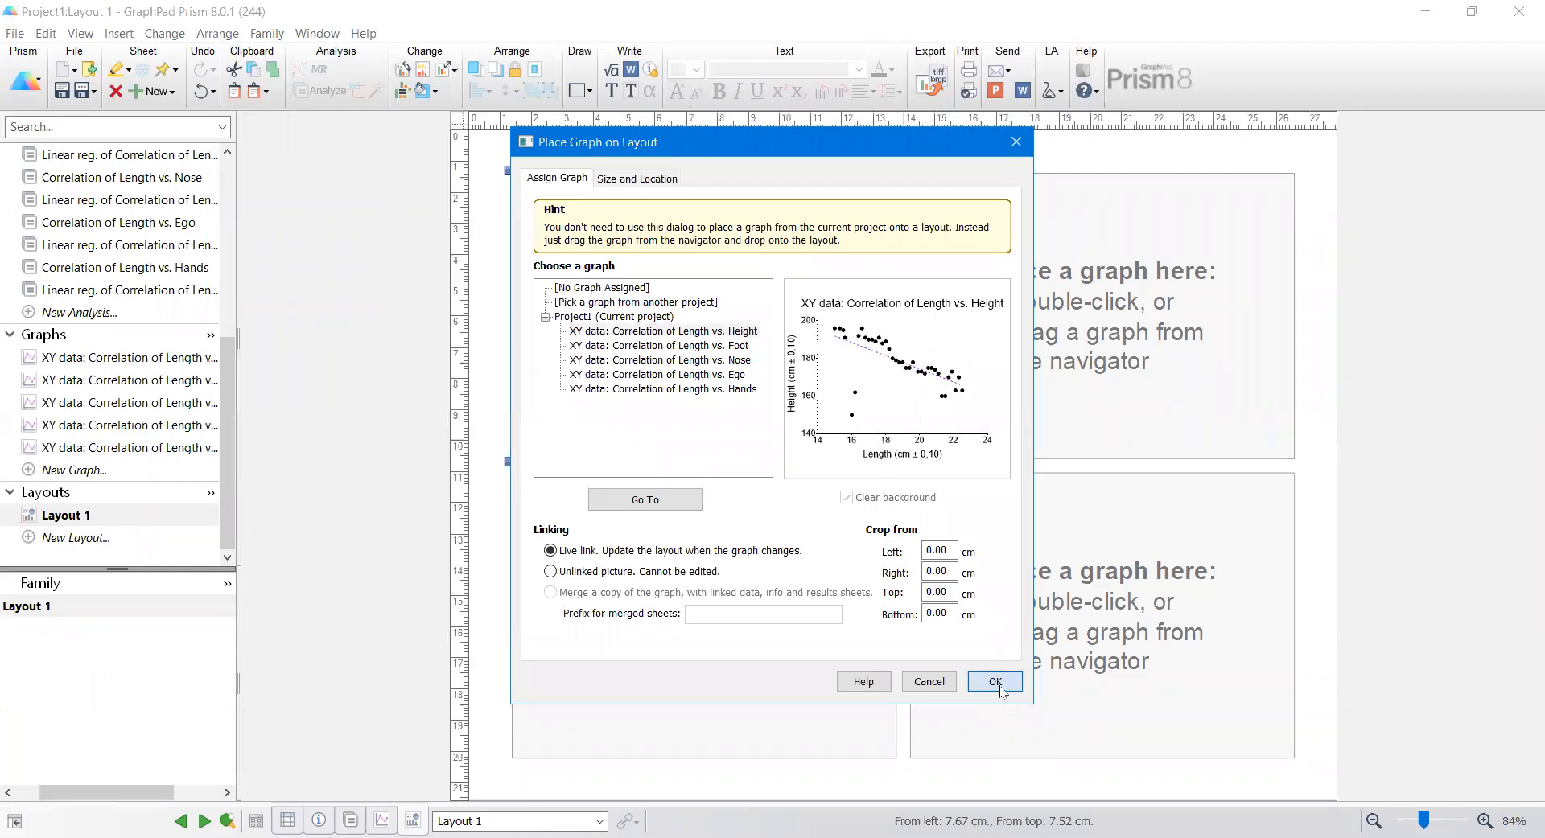
{"action": "double_click", "coordinate": [1076, 397]}
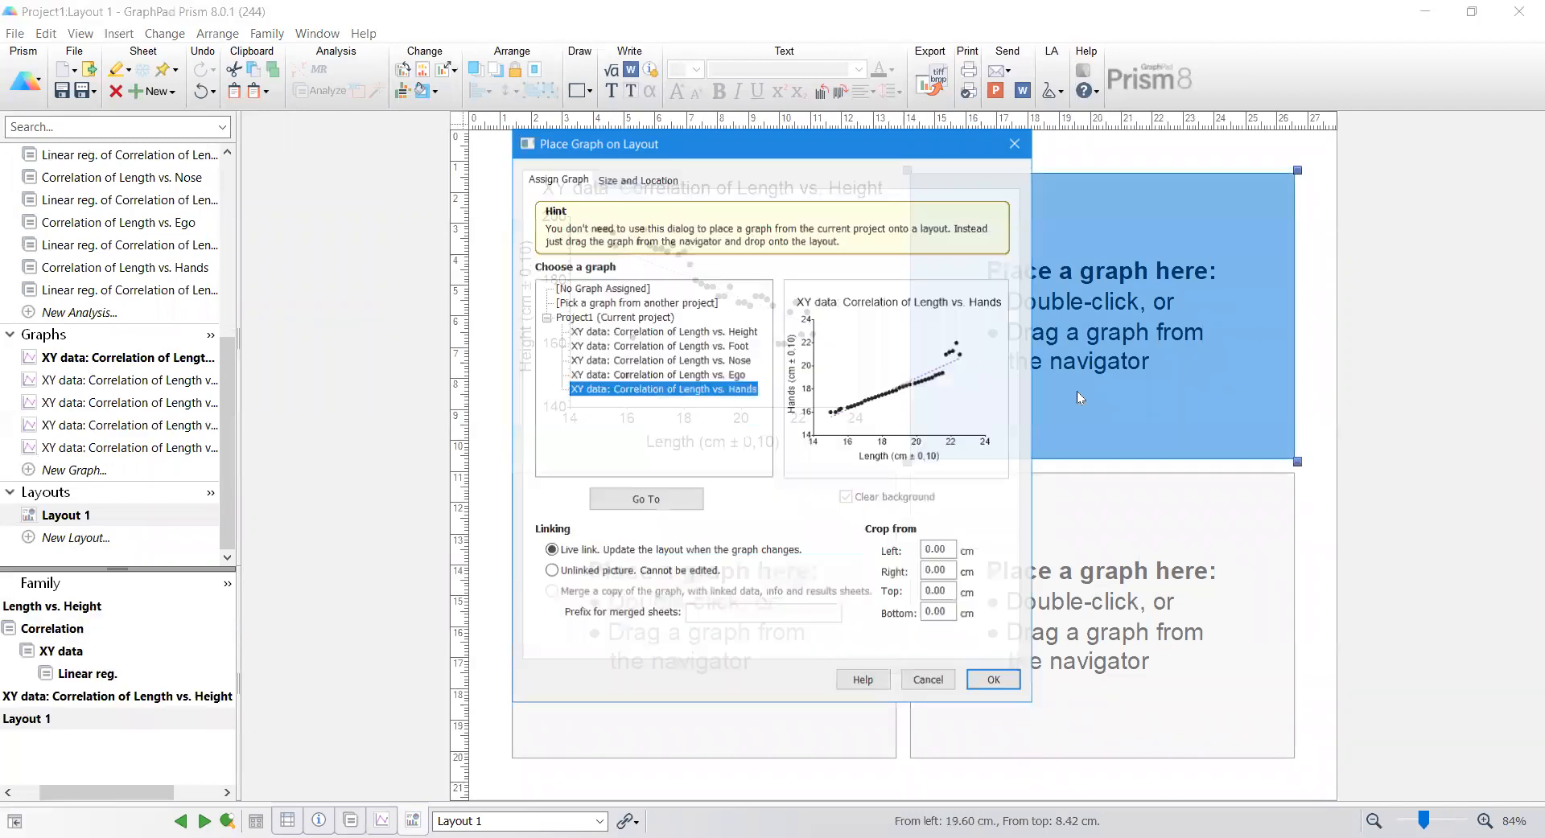
{"action": "left_click", "coordinate": [690, 346]}
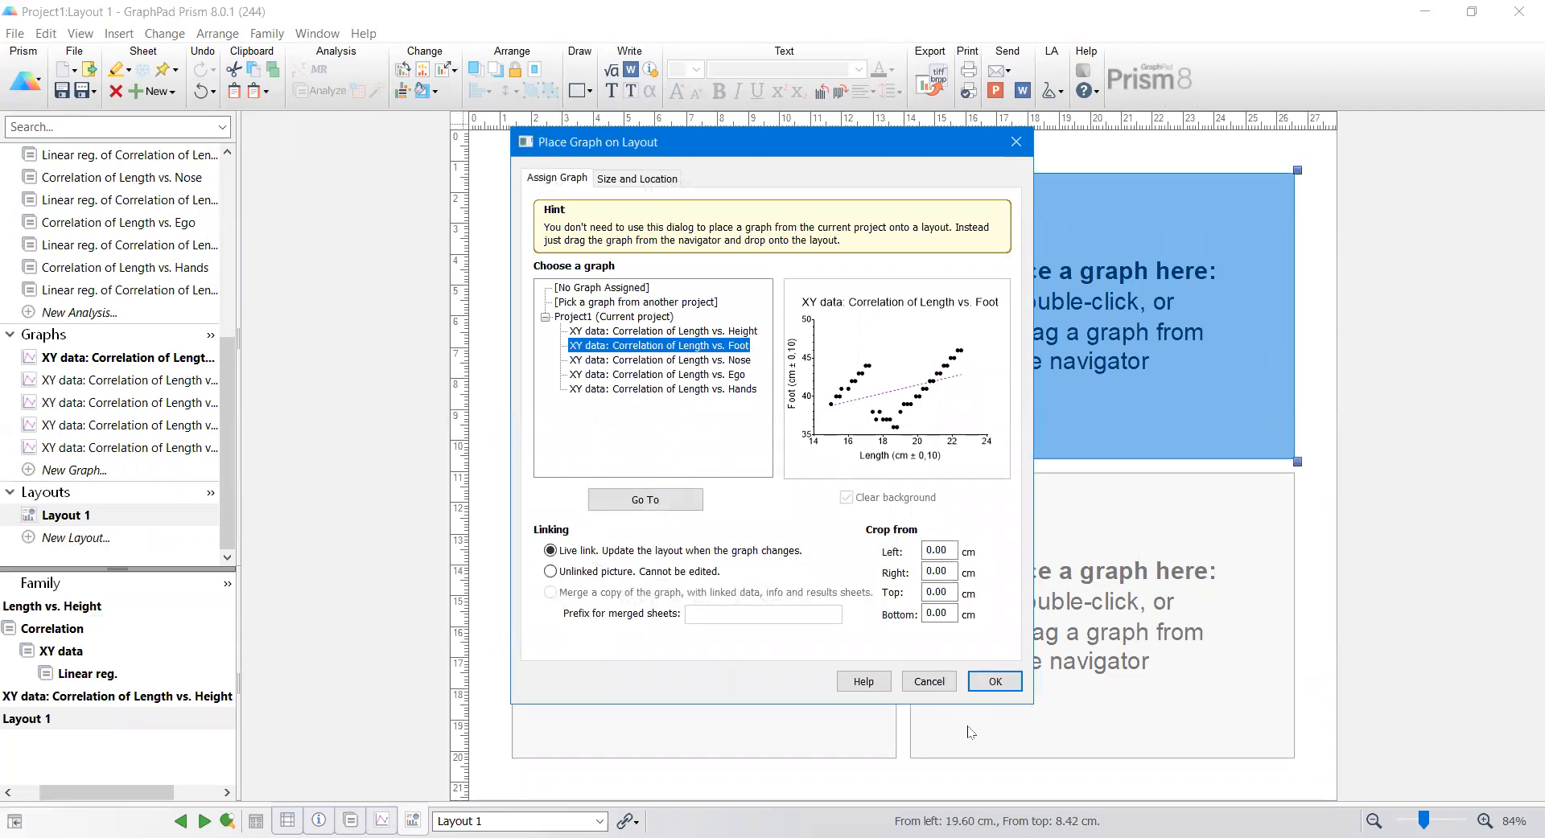
{"action": "left_click", "coordinate": [729, 361]}
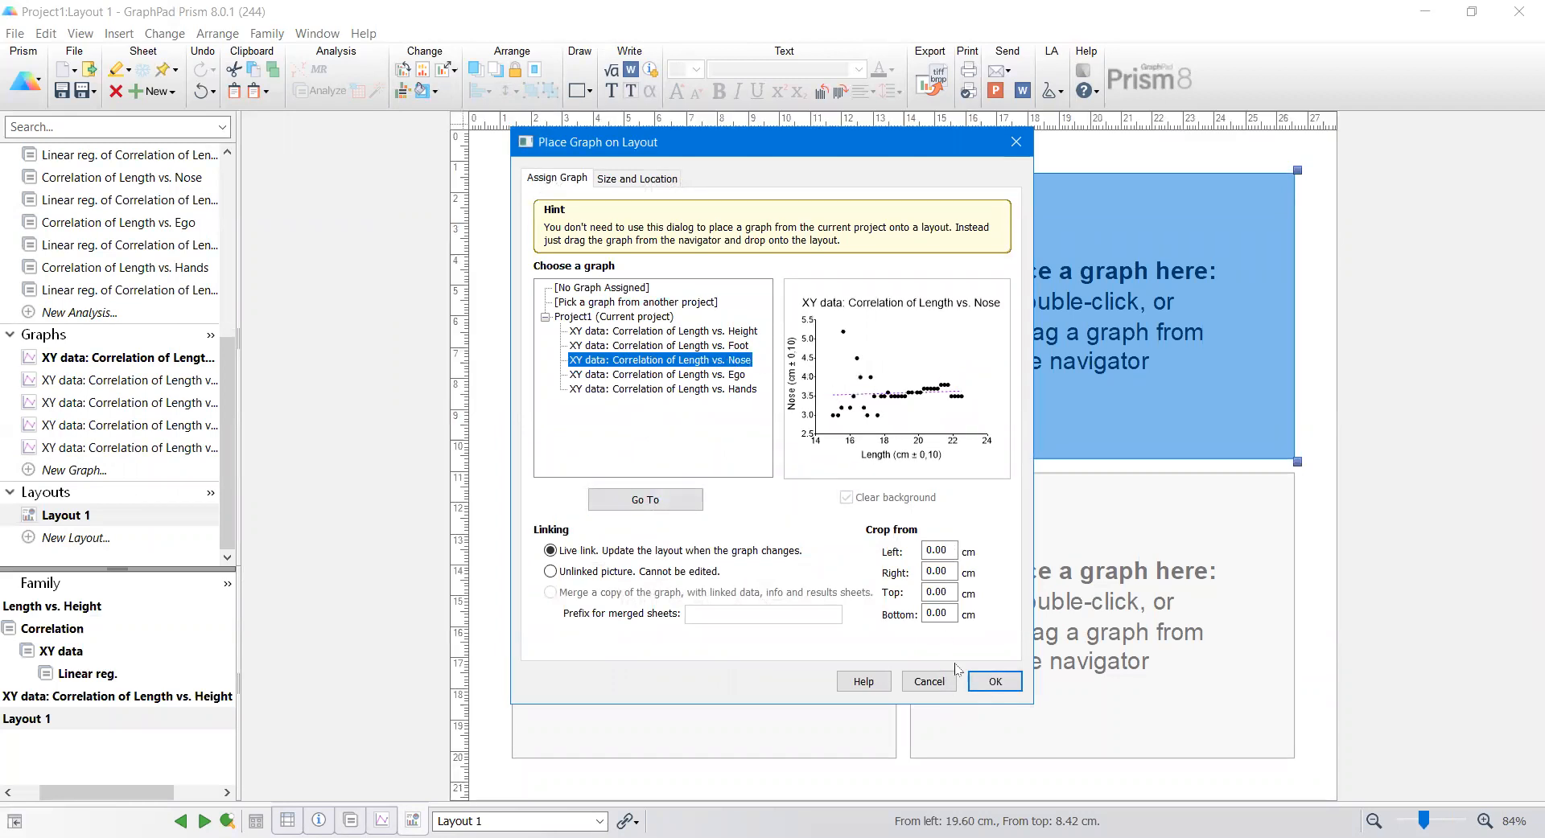
{"action": "left_click", "coordinate": [995, 682]}
Step: Place the Length vs. Ego and Length vs. Hands graphs, live-linked, in the lower-left and lower-right placeholders of the layout
{"action": "left_click", "coordinate": [753, 571]}
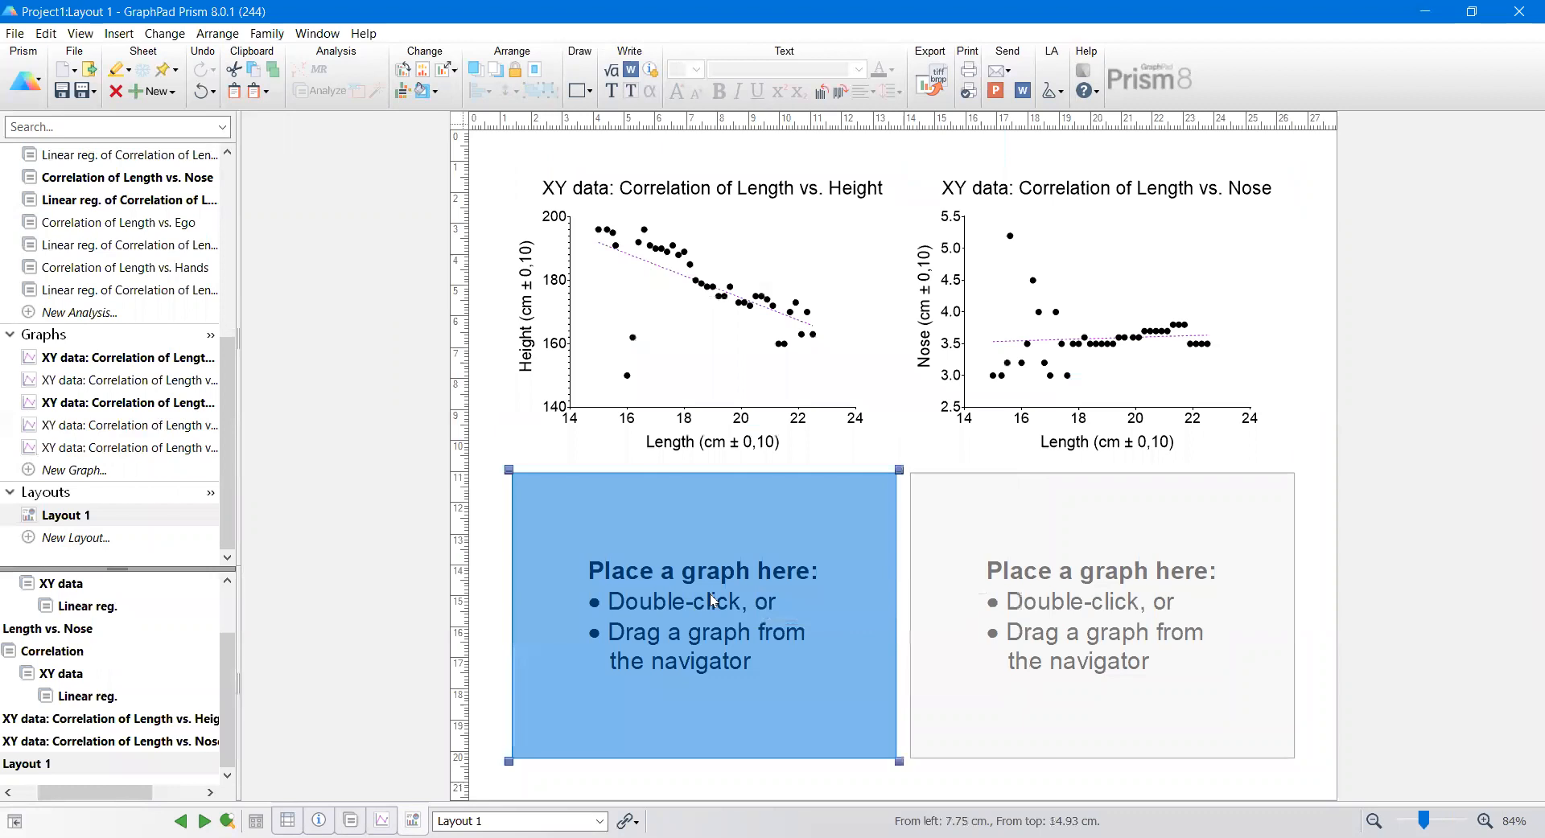
{"action": "double_click", "coordinate": [712, 517]}
{"action": "left_click", "coordinate": [728, 375]}
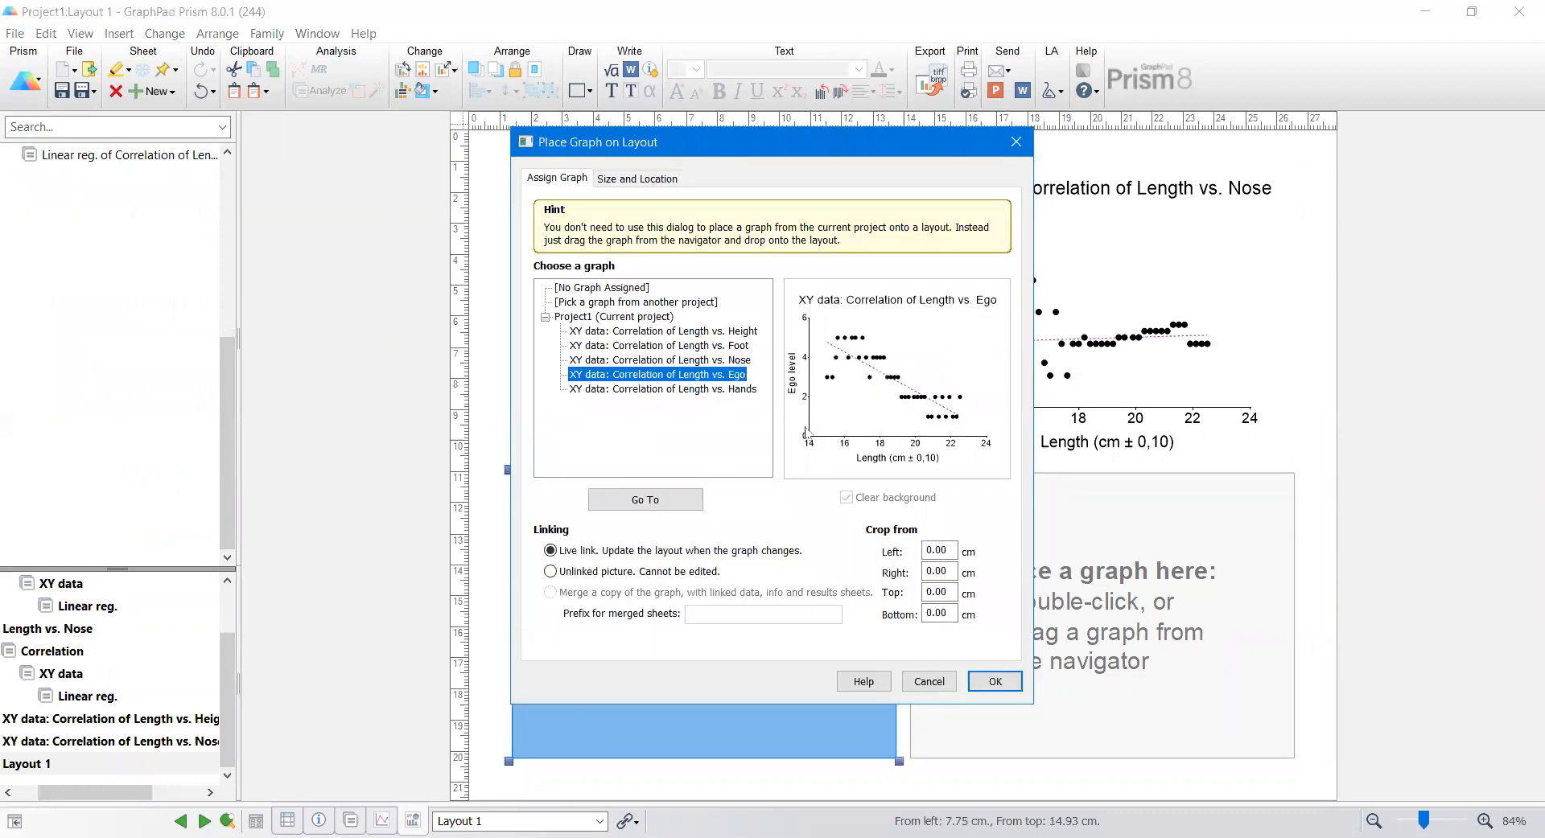
{"action": "left_click", "coordinate": [995, 681]}
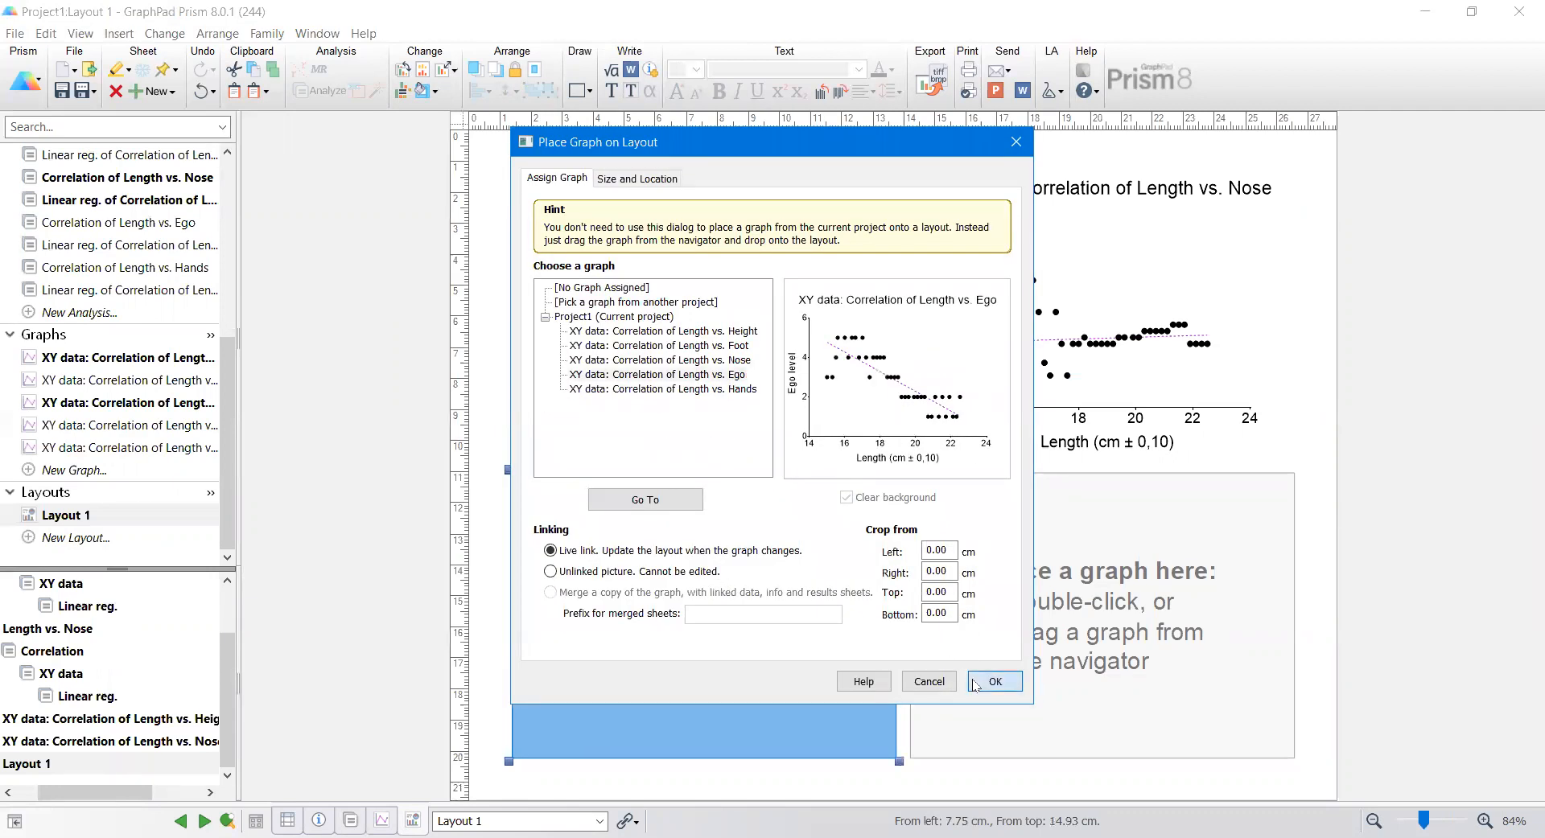
{"action": "double_click", "coordinate": [1086, 606]}
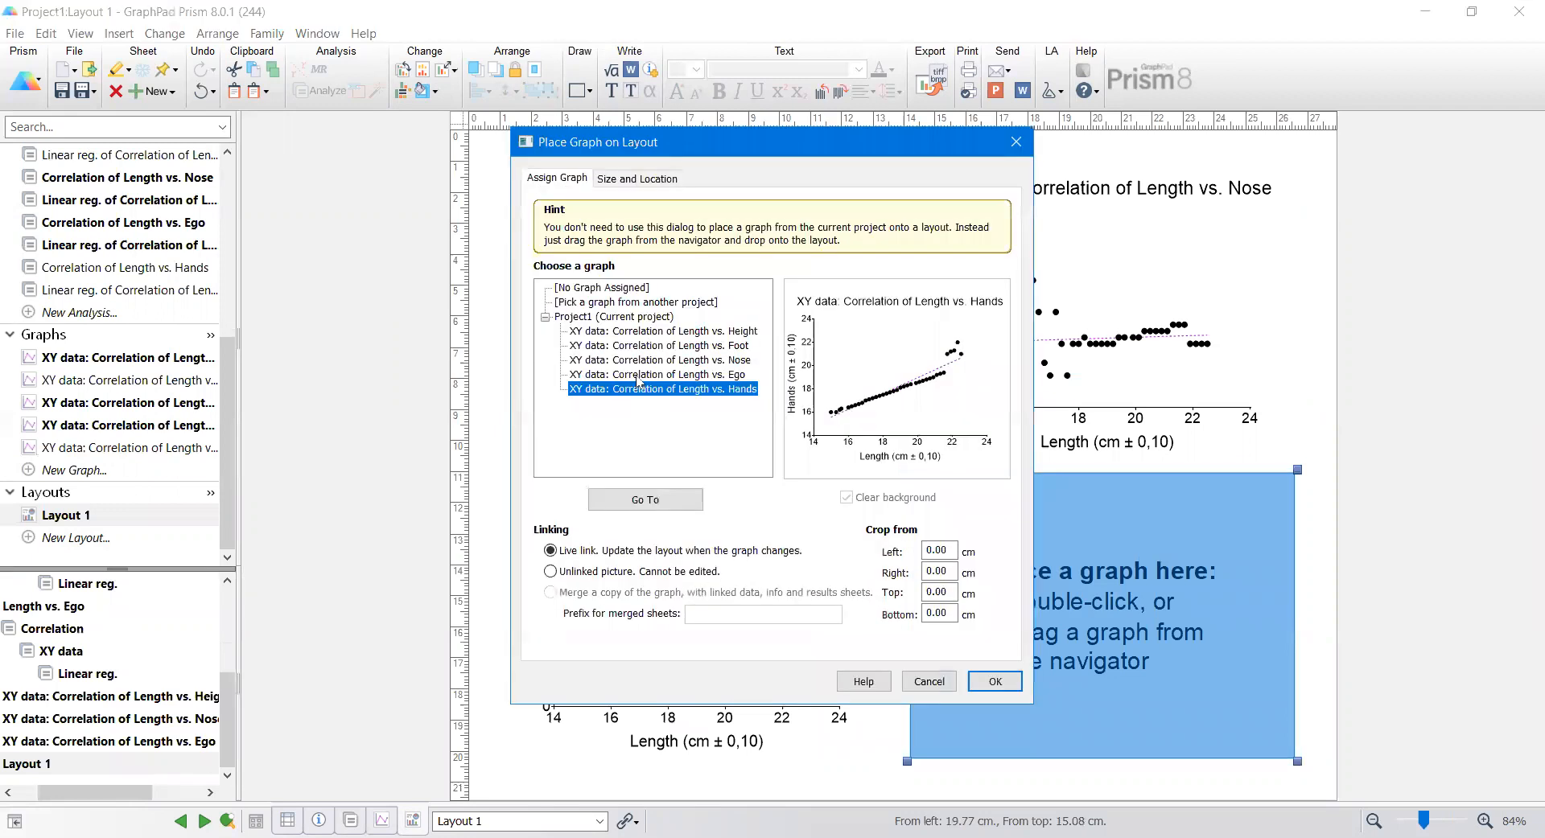
{"action": "left_click", "coordinate": [1000, 681]}
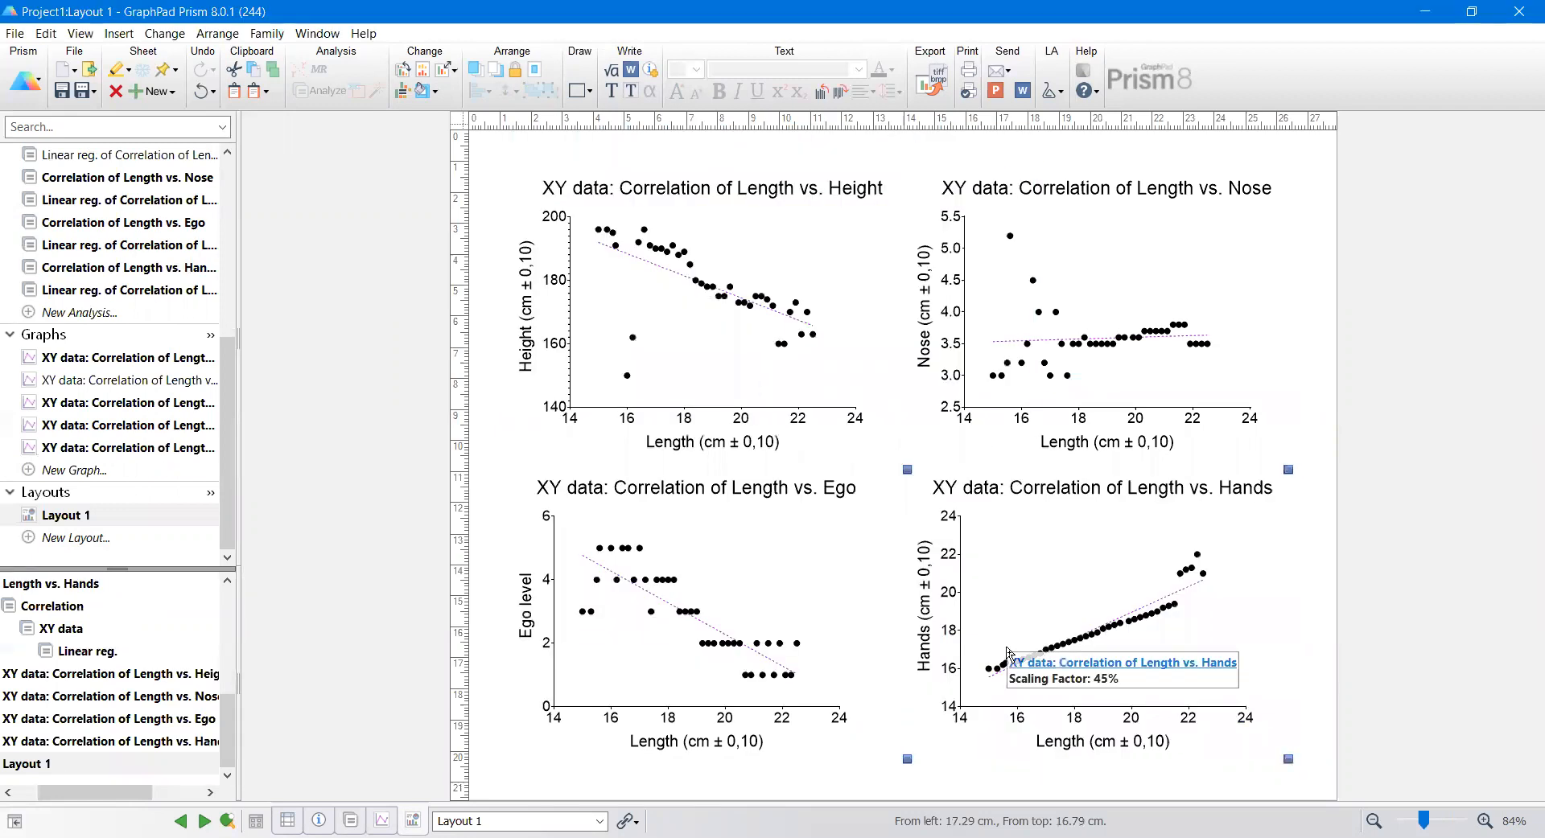
{"action": "left_click", "coordinate": [1313, 338]}
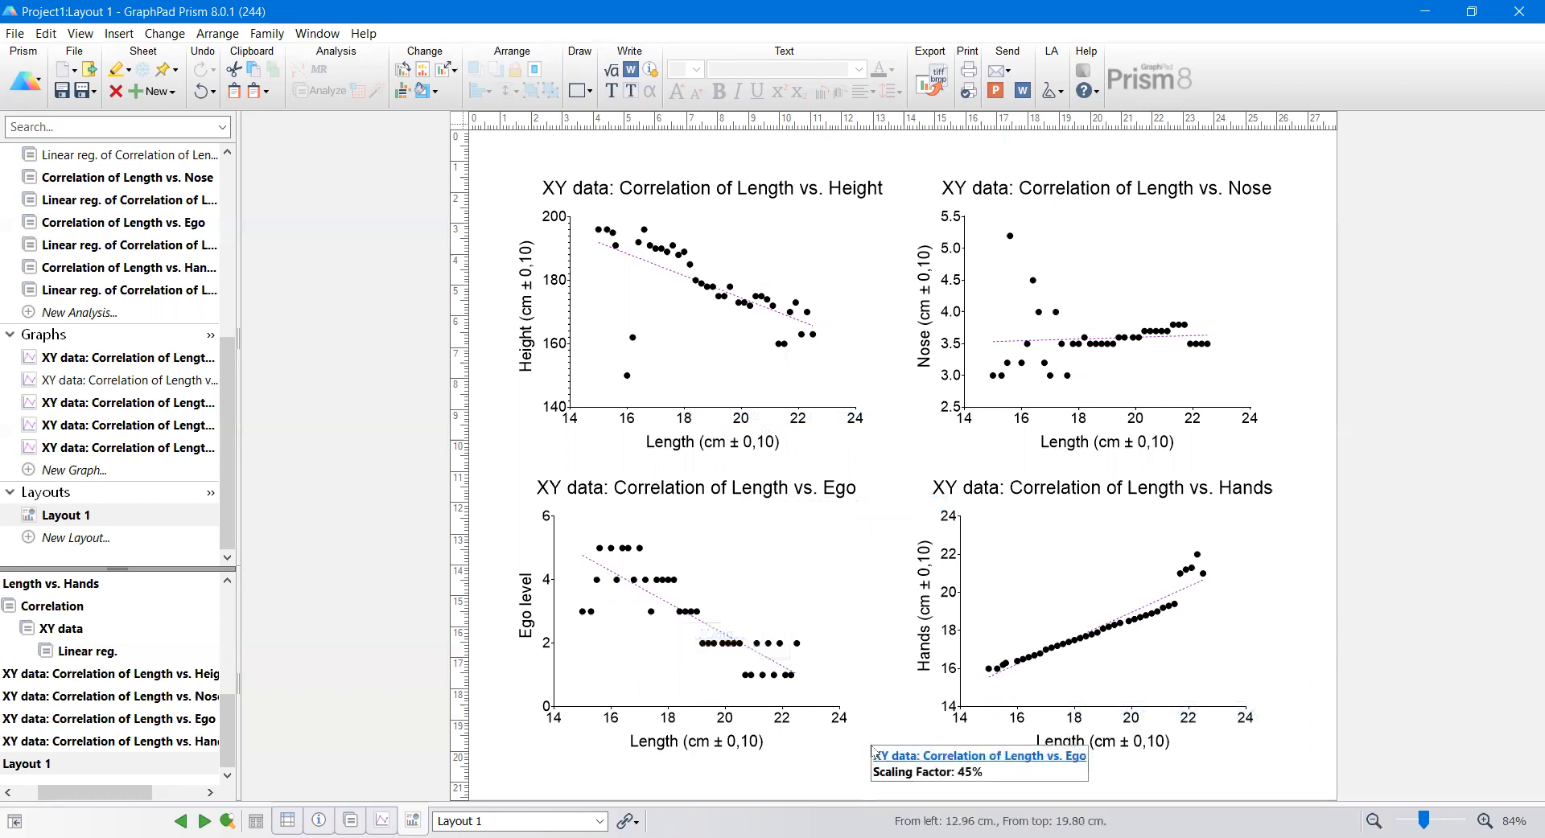
Step: Delete the titles of the Length vs. Height, Foot, Nose, Ego and Hands graphs, and return to Layout 1
{"action": "left_click", "coordinate": [815, 265]}
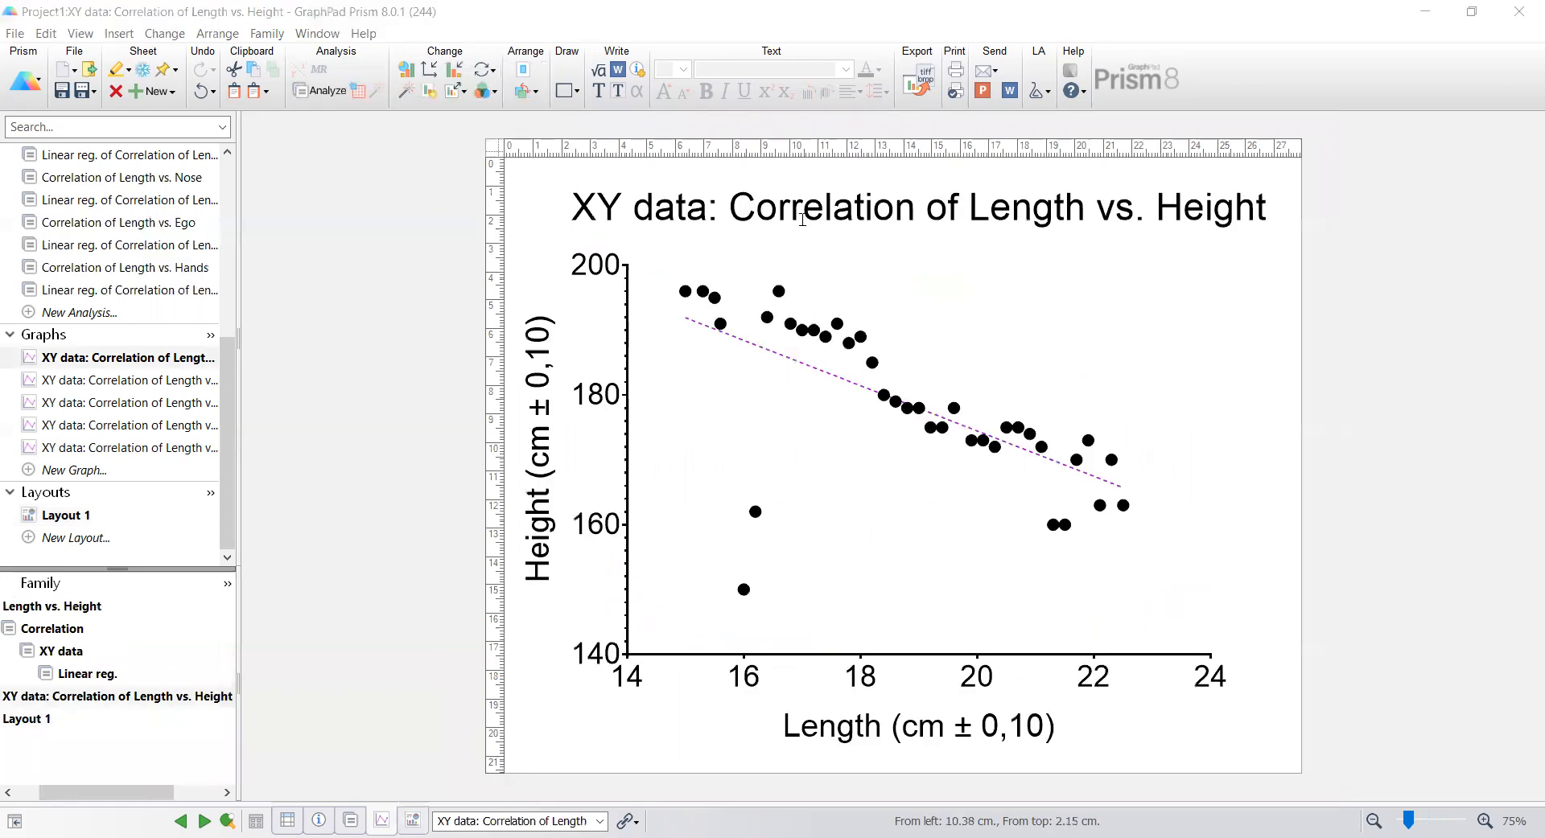
{"action": "left_click", "coordinate": [113, 380]}
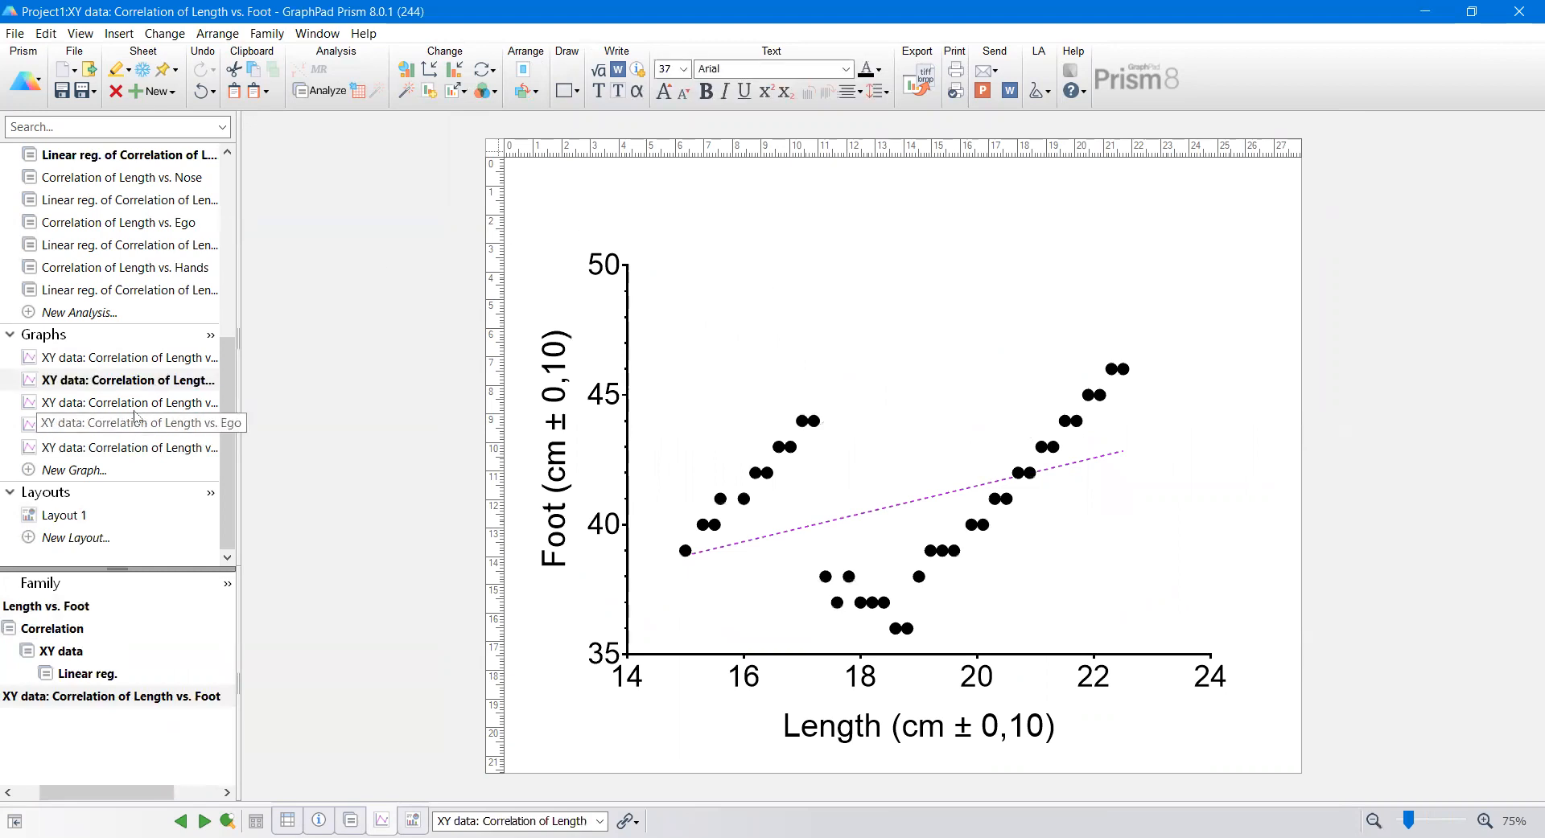
{"action": "left_click", "coordinate": [112, 401]}
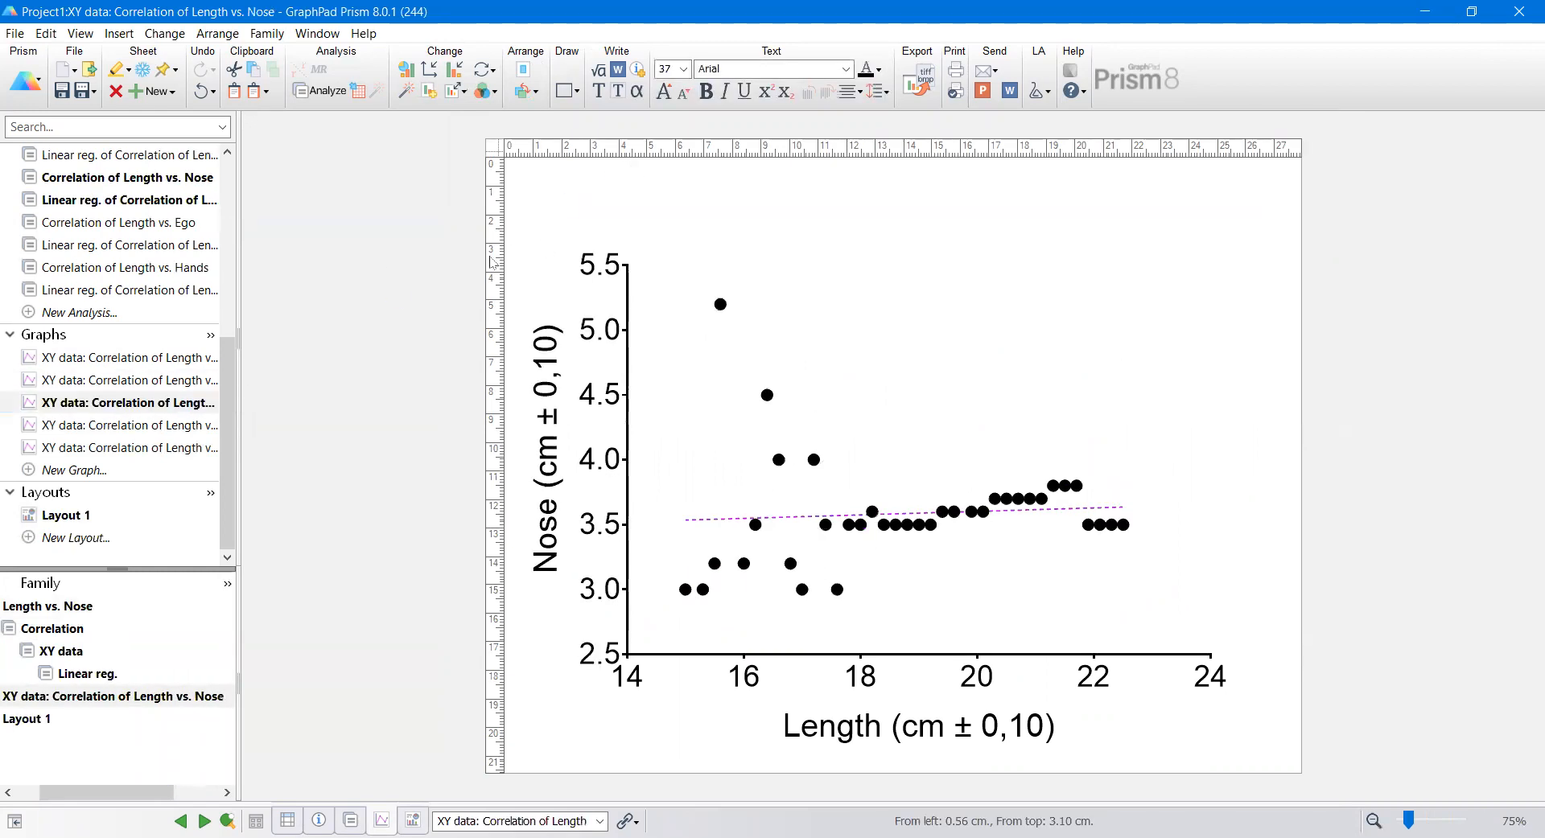
{"action": "left_click", "coordinate": [195, 424]}
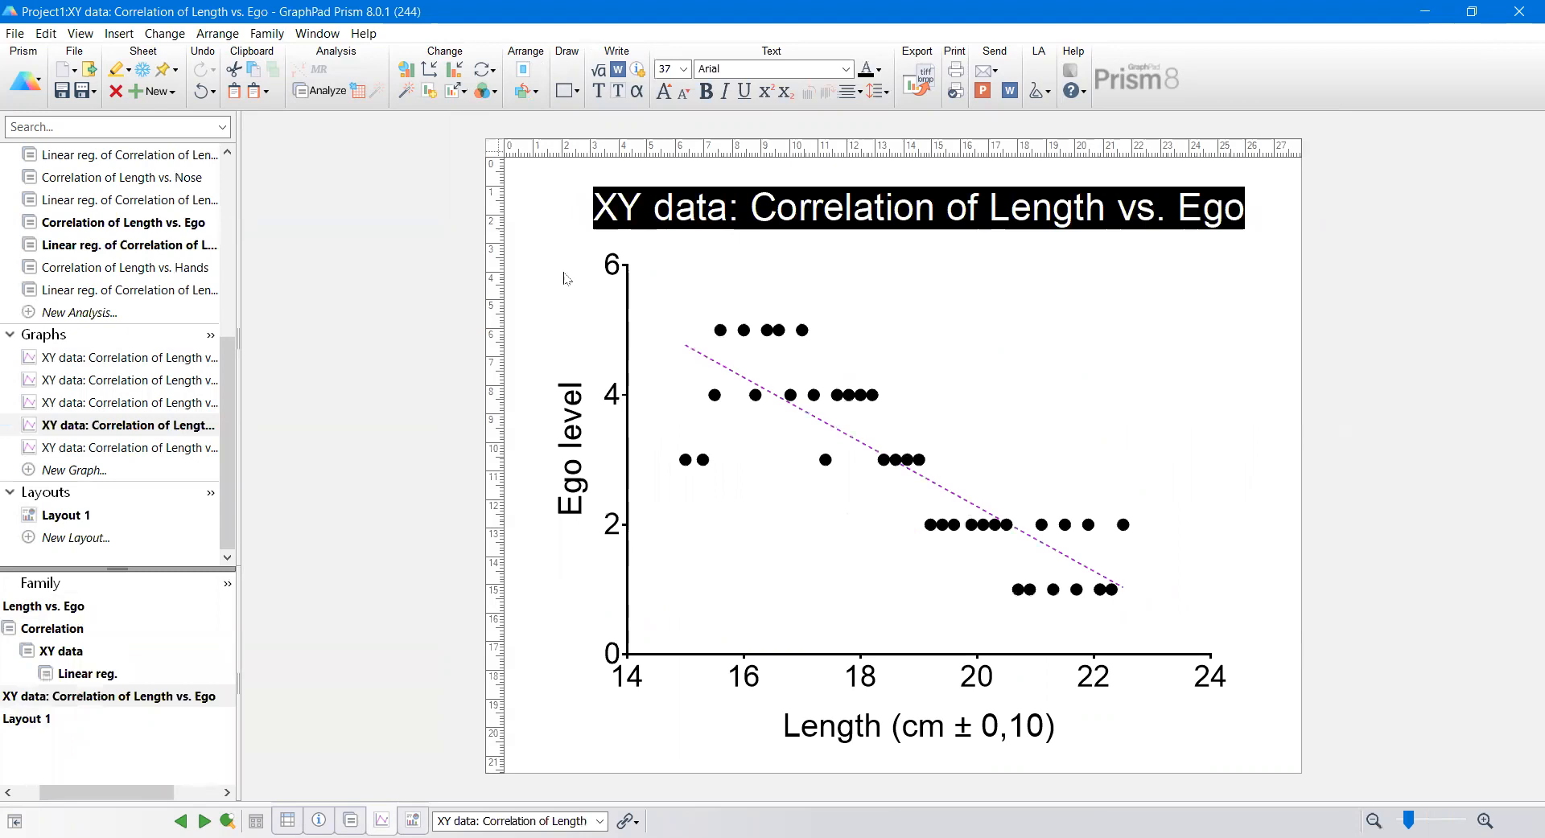
{"action": "left_click", "coordinate": [193, 447]}
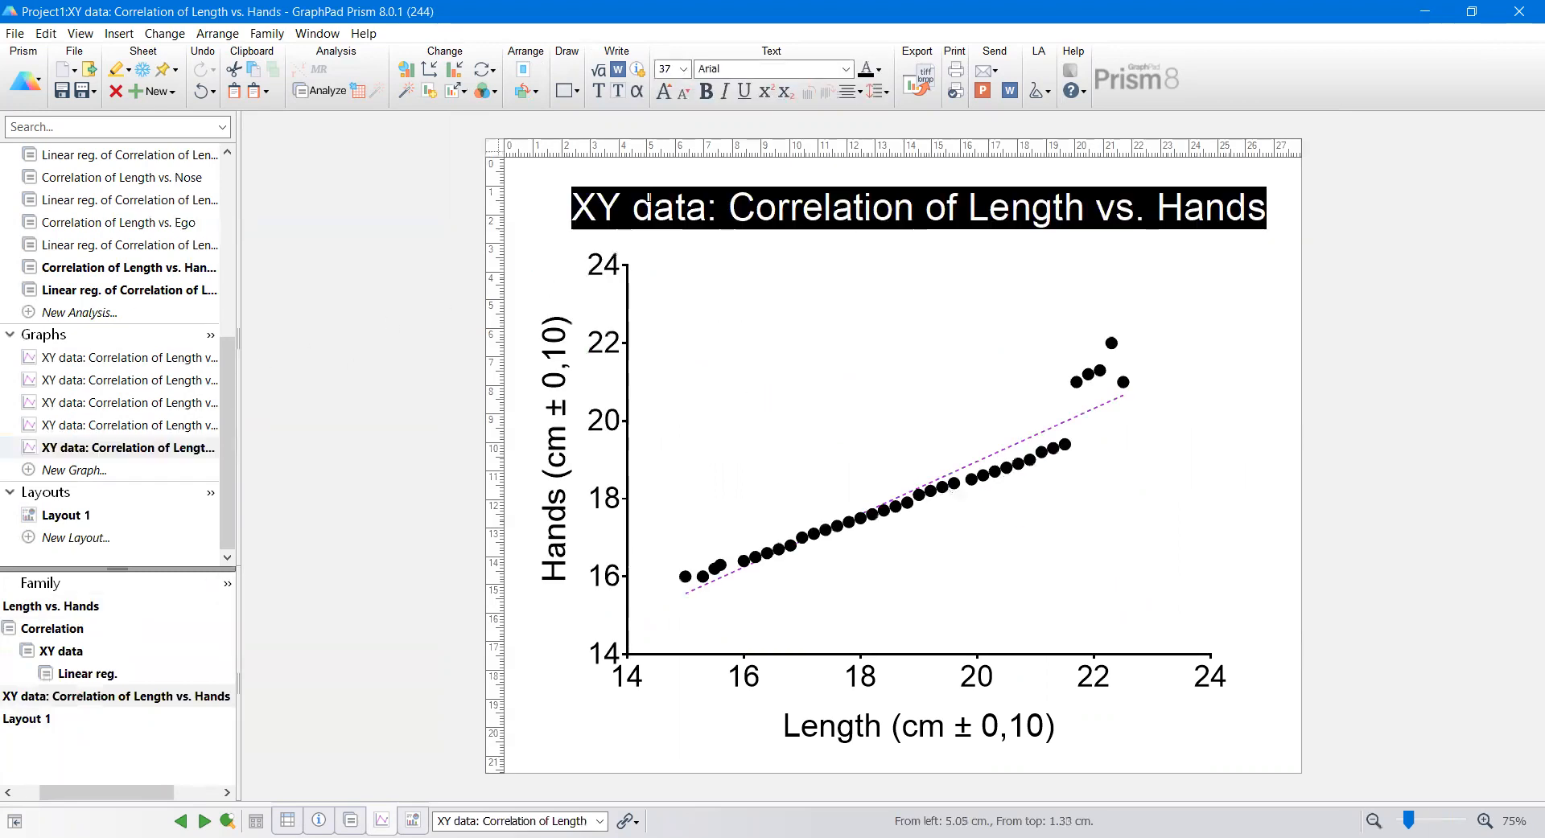
{"action": "left_click", "coordinate": [79, 515]}
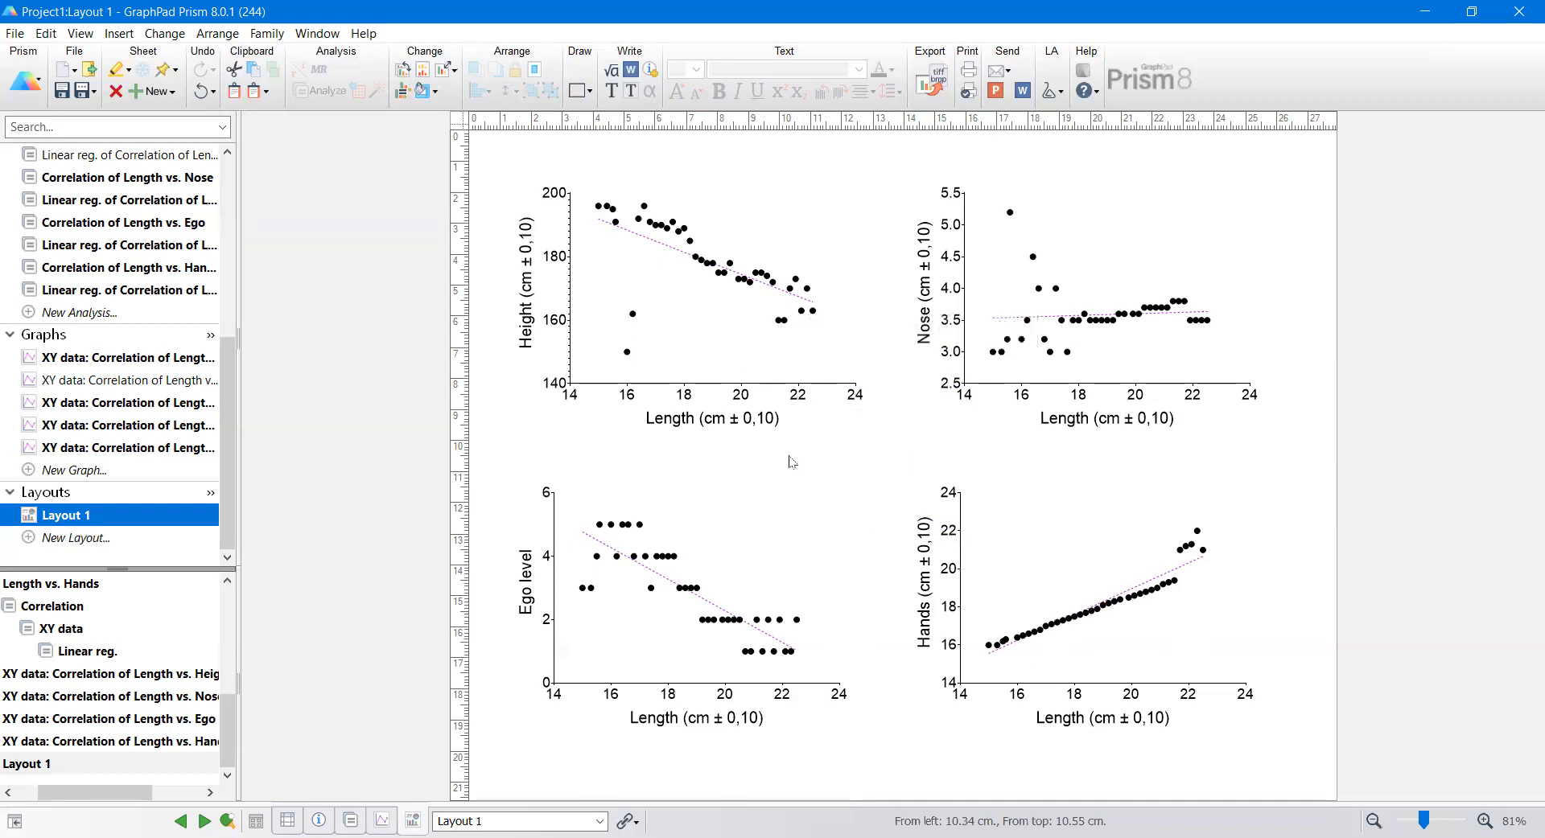
Step: Enlarge the Length vs. Height graph slightly on the layout, and resize the other graphs to match
{"action": "left_click", "coordinate": [735, 355]}
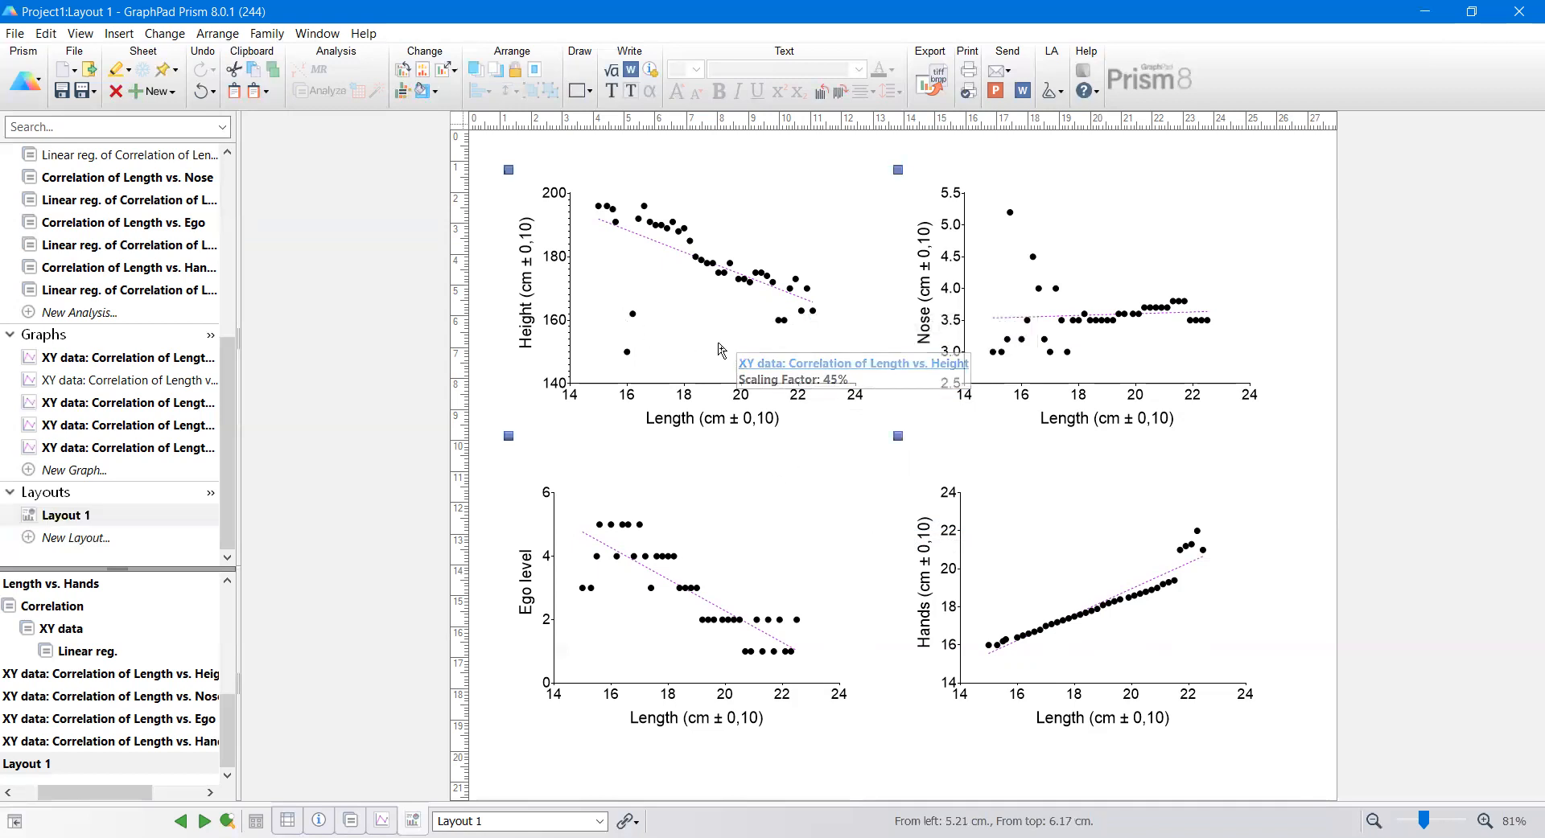
{"action": "left_click_drag", "start_coordinate": [898, 436], "coordinate": [923, 469]}
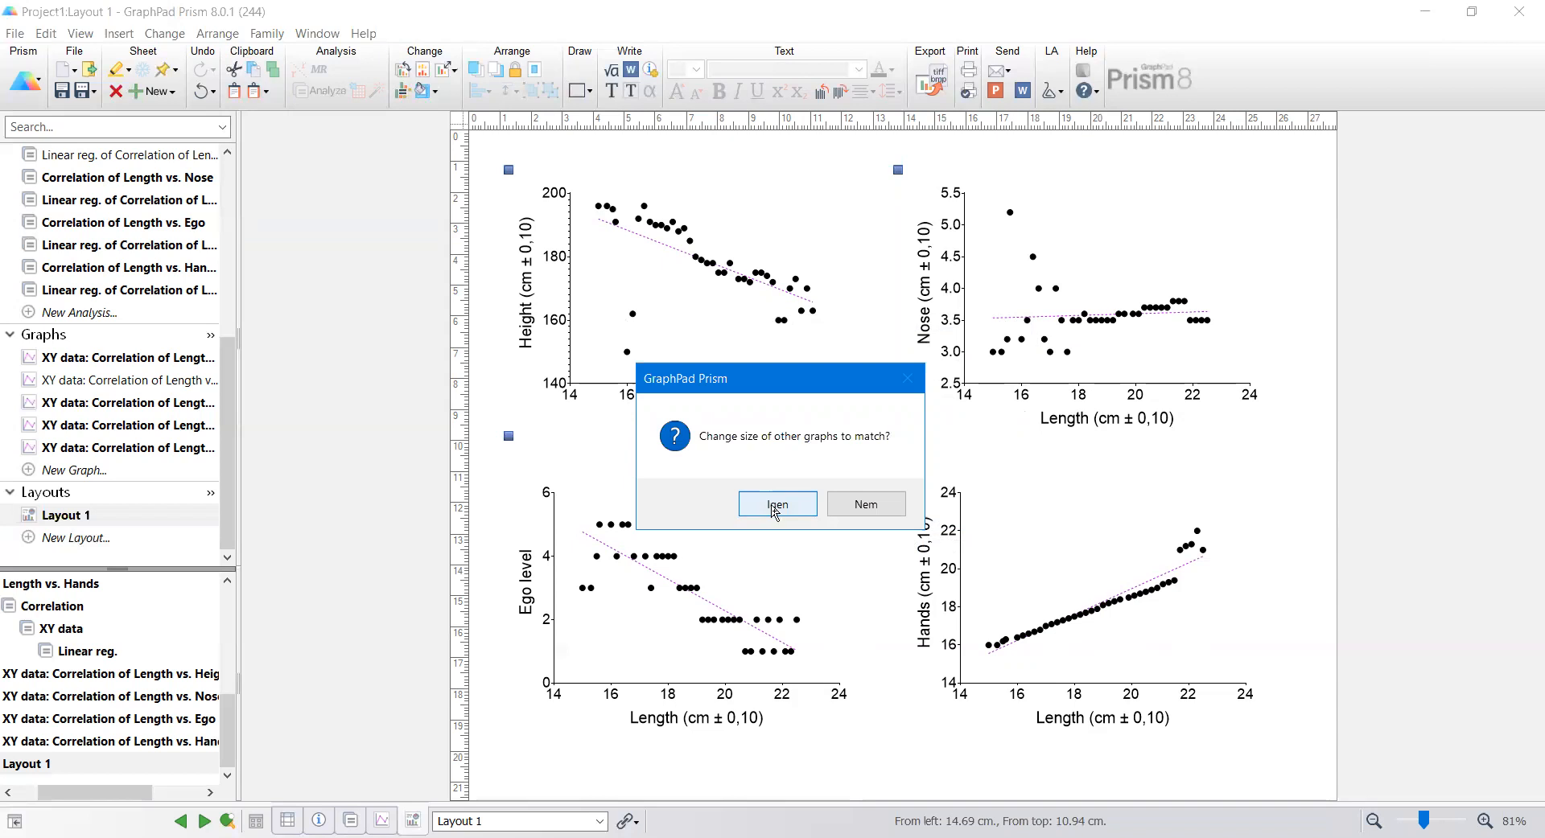
{"action": "left_click", "coordinate": [774, 507]}
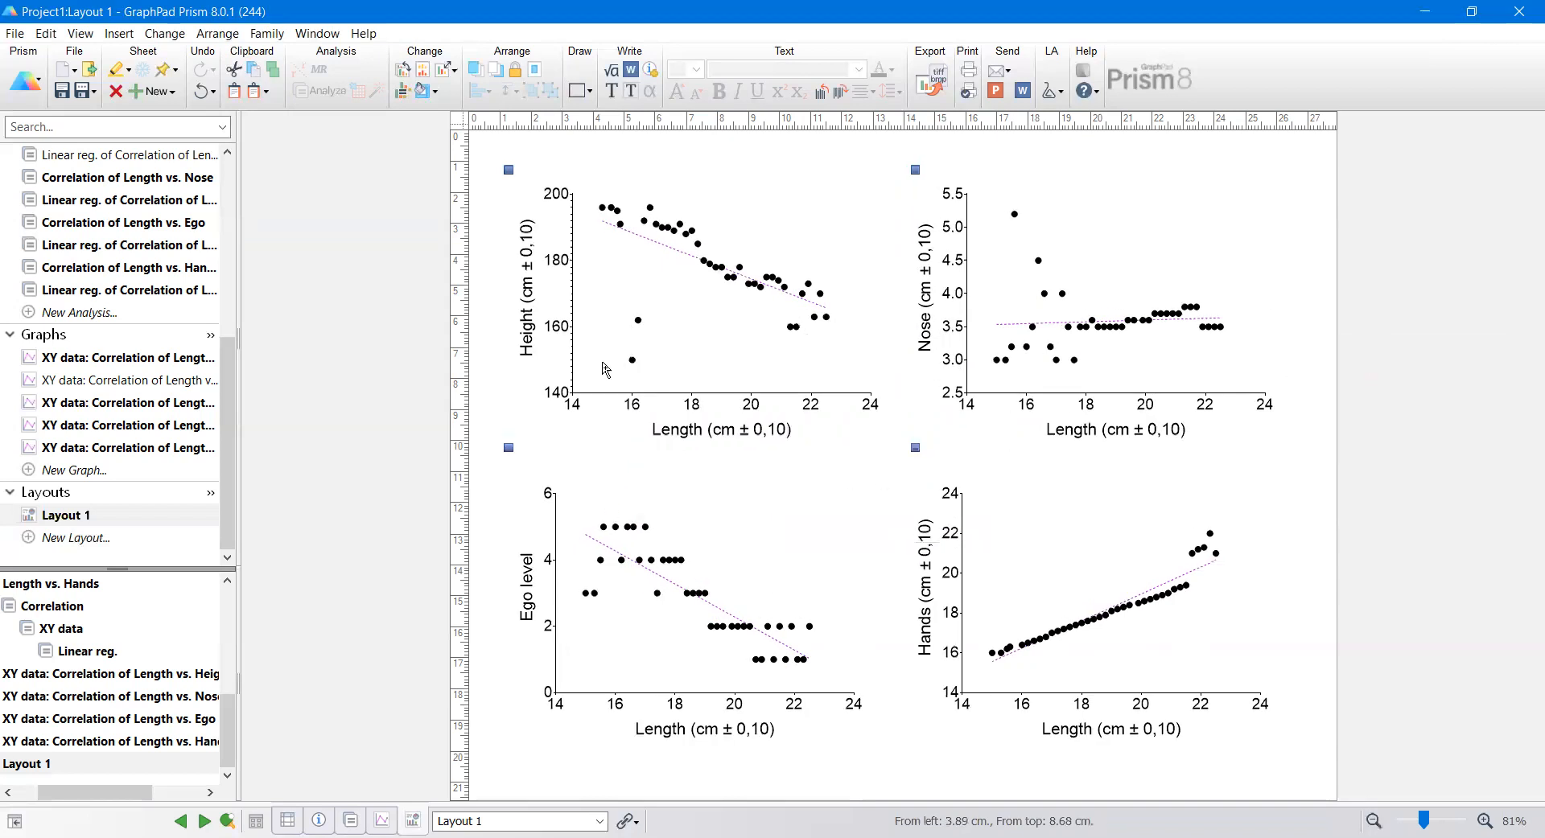
Step: Align the Length vs. Ego and Length vs. Hands graphs with the axes of the graphs directly above them
{"action": "left_click", "coordinate": [487, 391]}
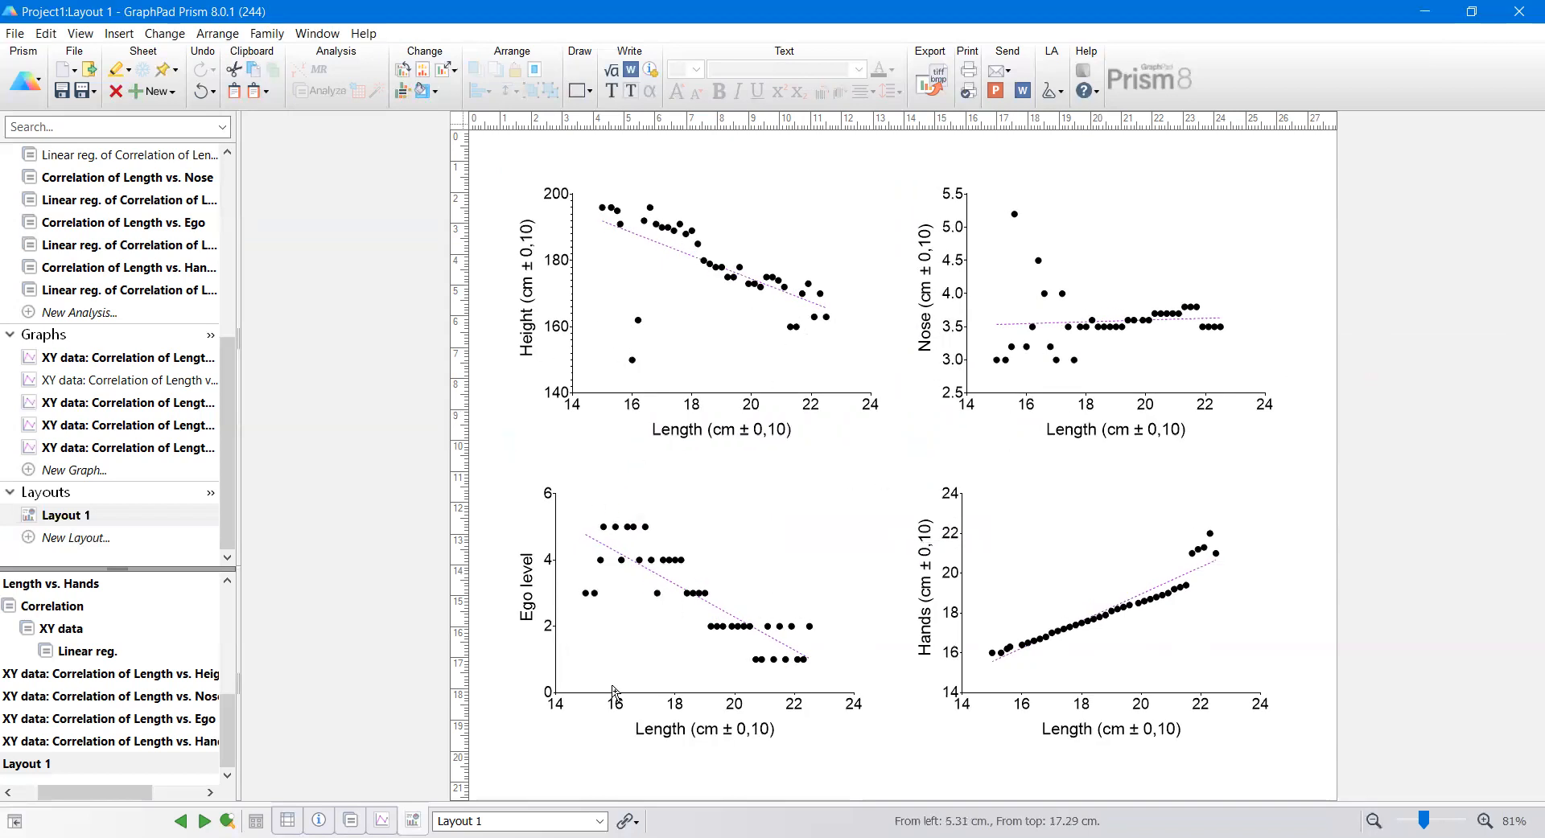
{"action": "left_click_drag", "start_coordinate": [622, 559], "coordinate": [632, 553]}
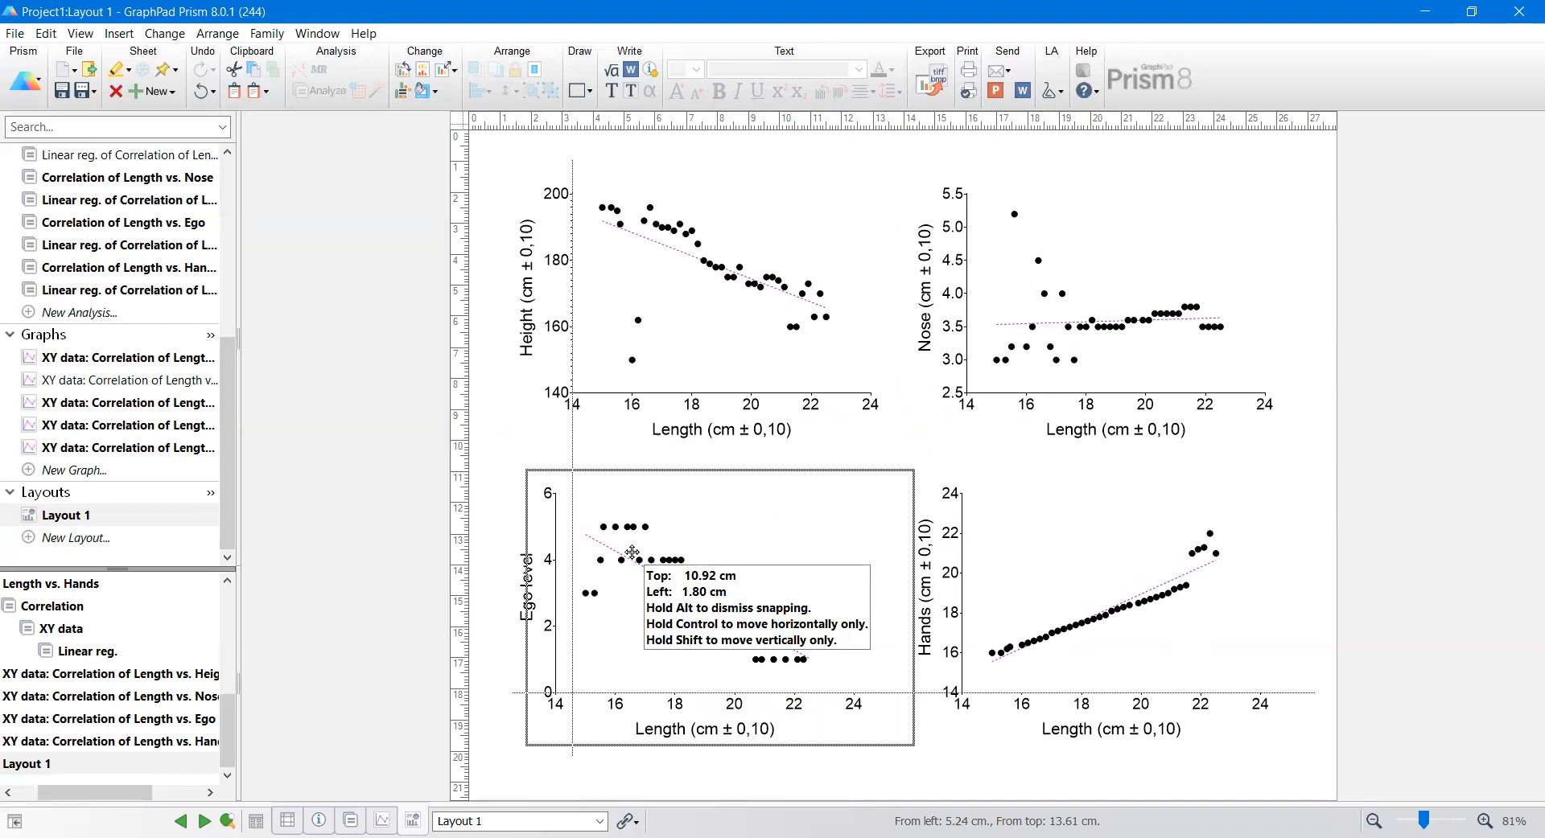
{"action": "left_click_drag", "start_coordinate": [633, 553], "coordinate": [633, 553]}
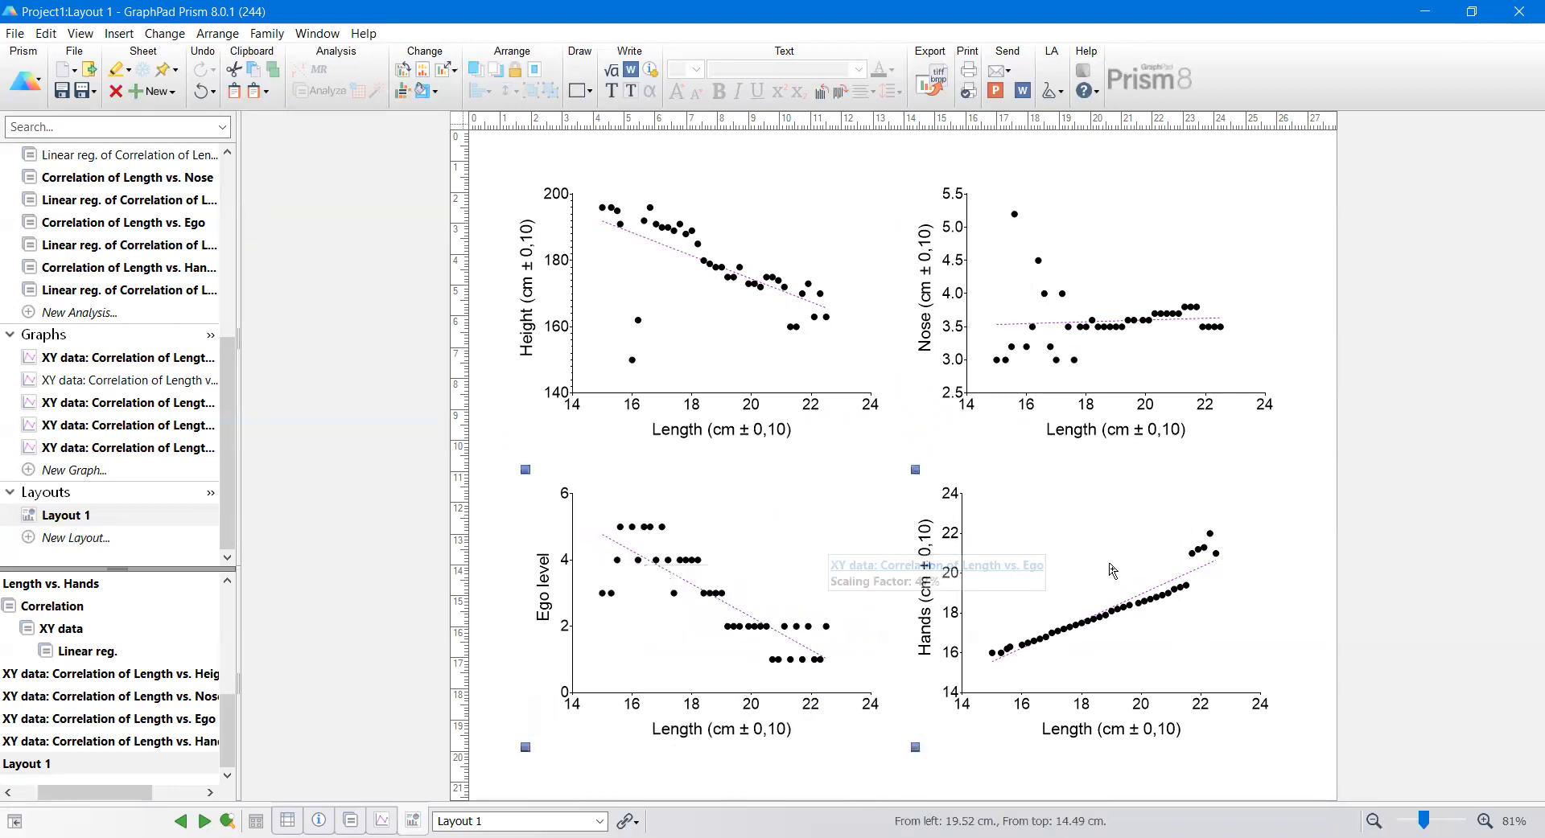
{"action": "left_click_drag", "start_coordinate": [1116, 558], "coordinate": [1120, 558]}
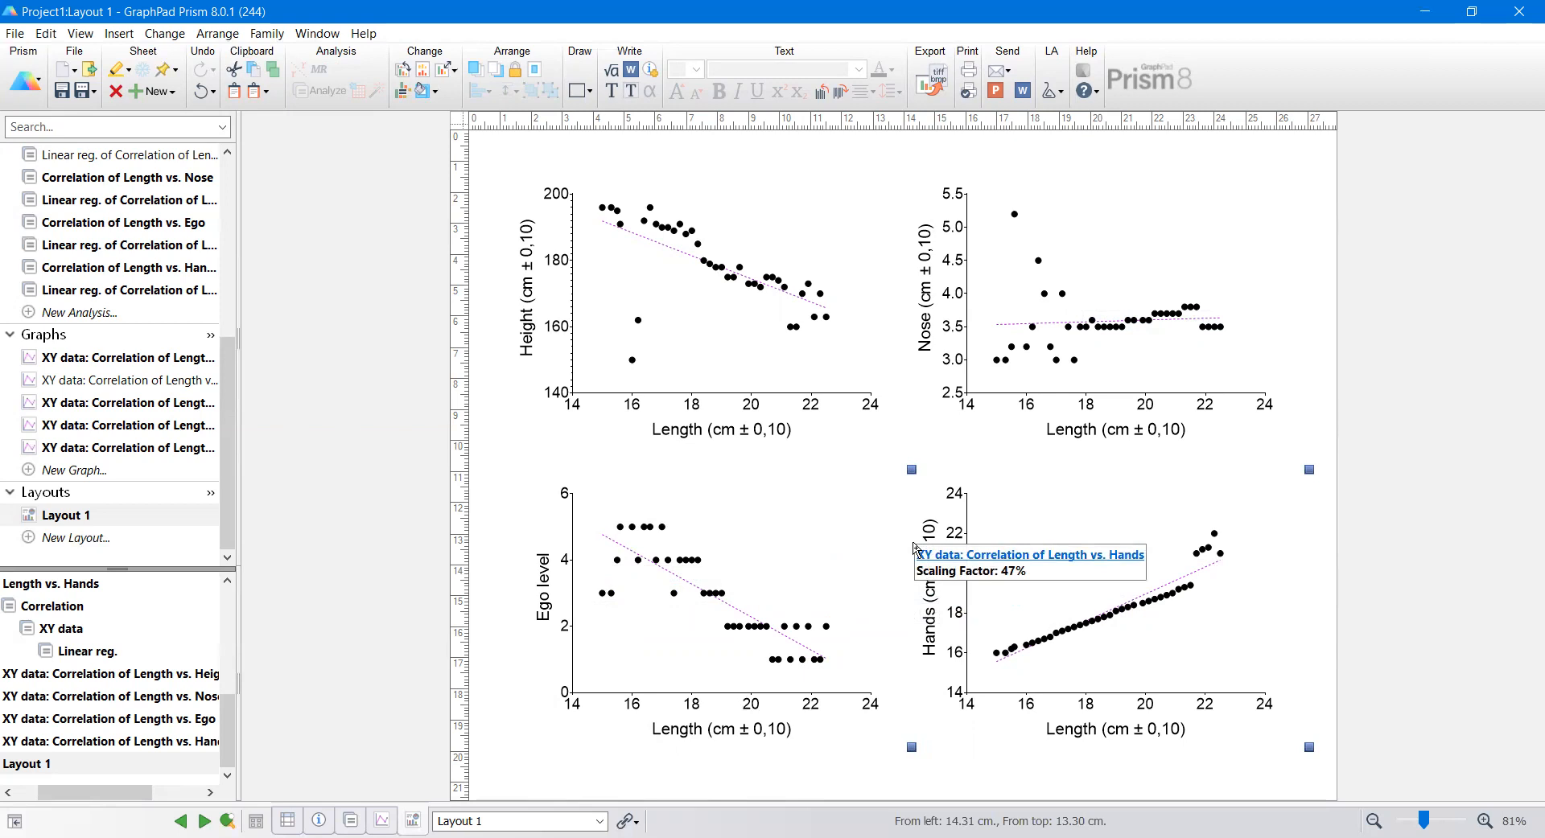
{"action": "left_click", "coordinate": [482, 467]}
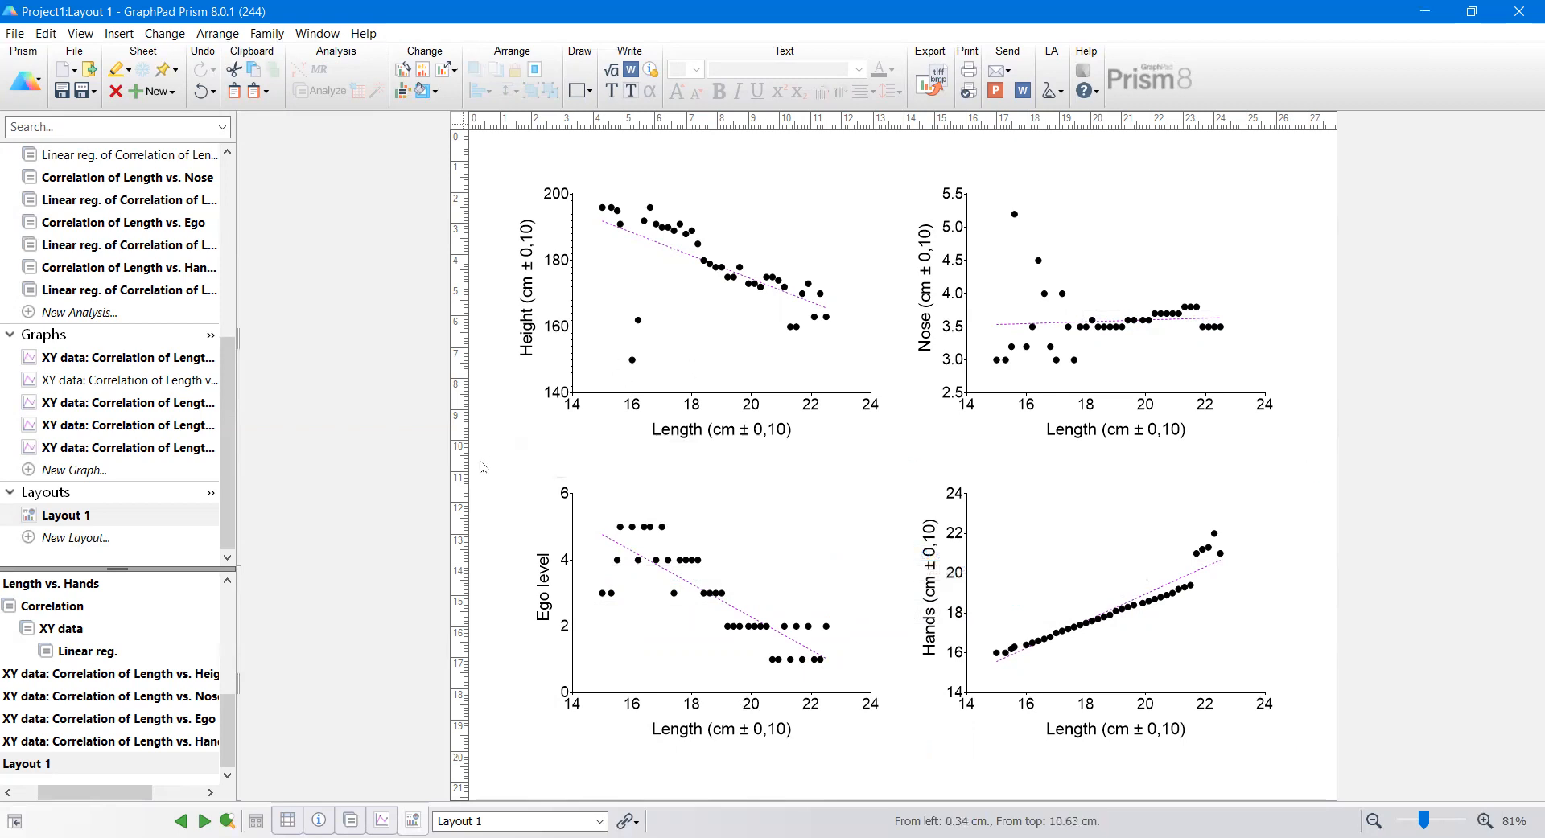
Step: Add a text label A above the Height graph and a copy of it, changed to B, above the Nose graph
{"action": "left_click", "coordinate": [612, 91]}
{"action": "left_click", "coordinate": [506, 154]}
{"action": "type", "text": "A"}
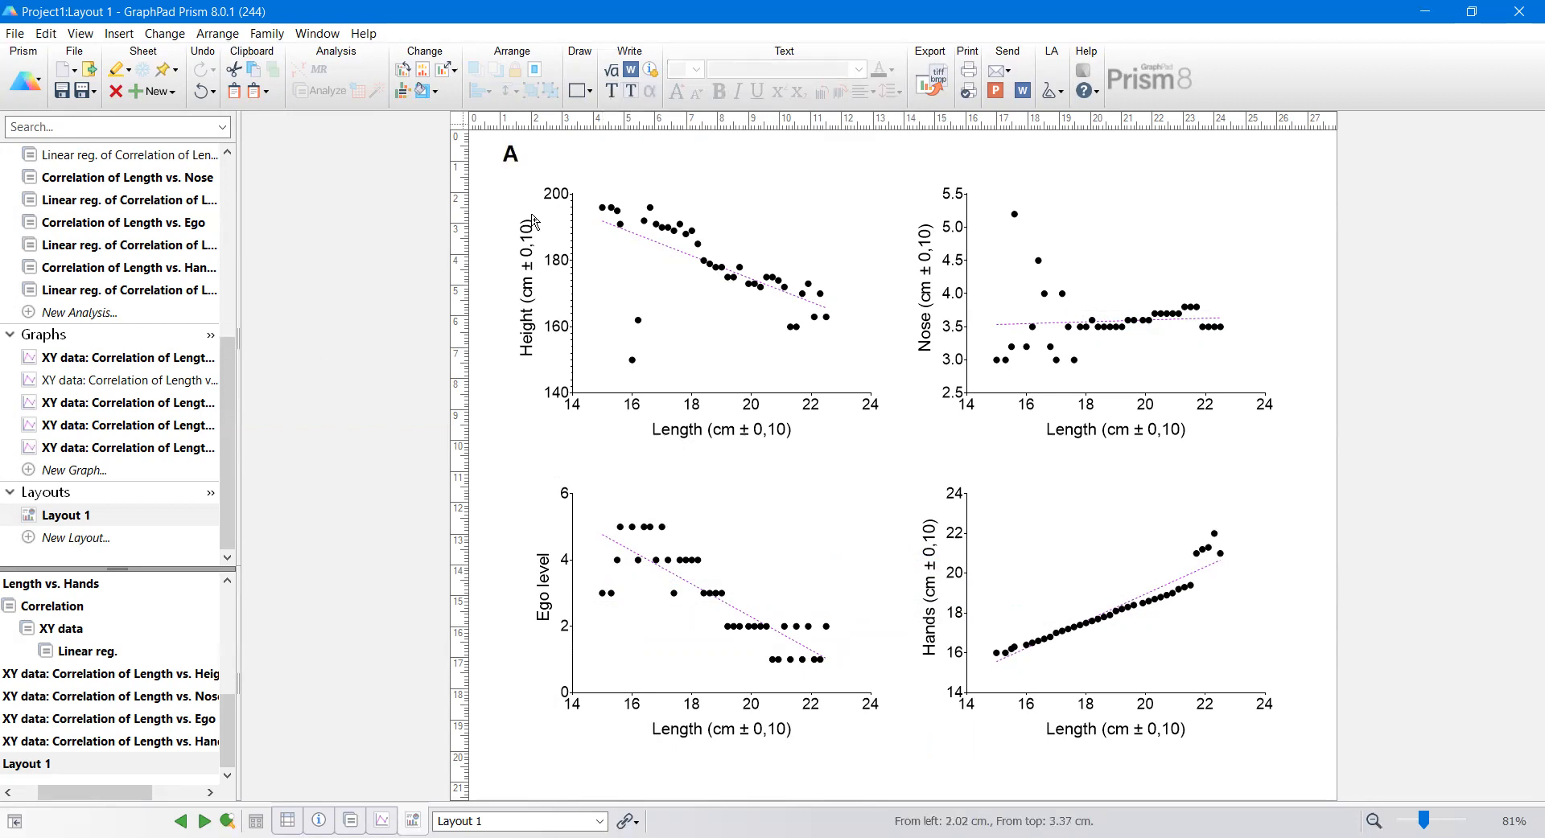
{"action": "key", "text": "Escape"}
{"action": "left_click_drag", "start_coordinate": [521, 161], "coordinate": [925, 148]}
{"action": "type", "text": "B"}
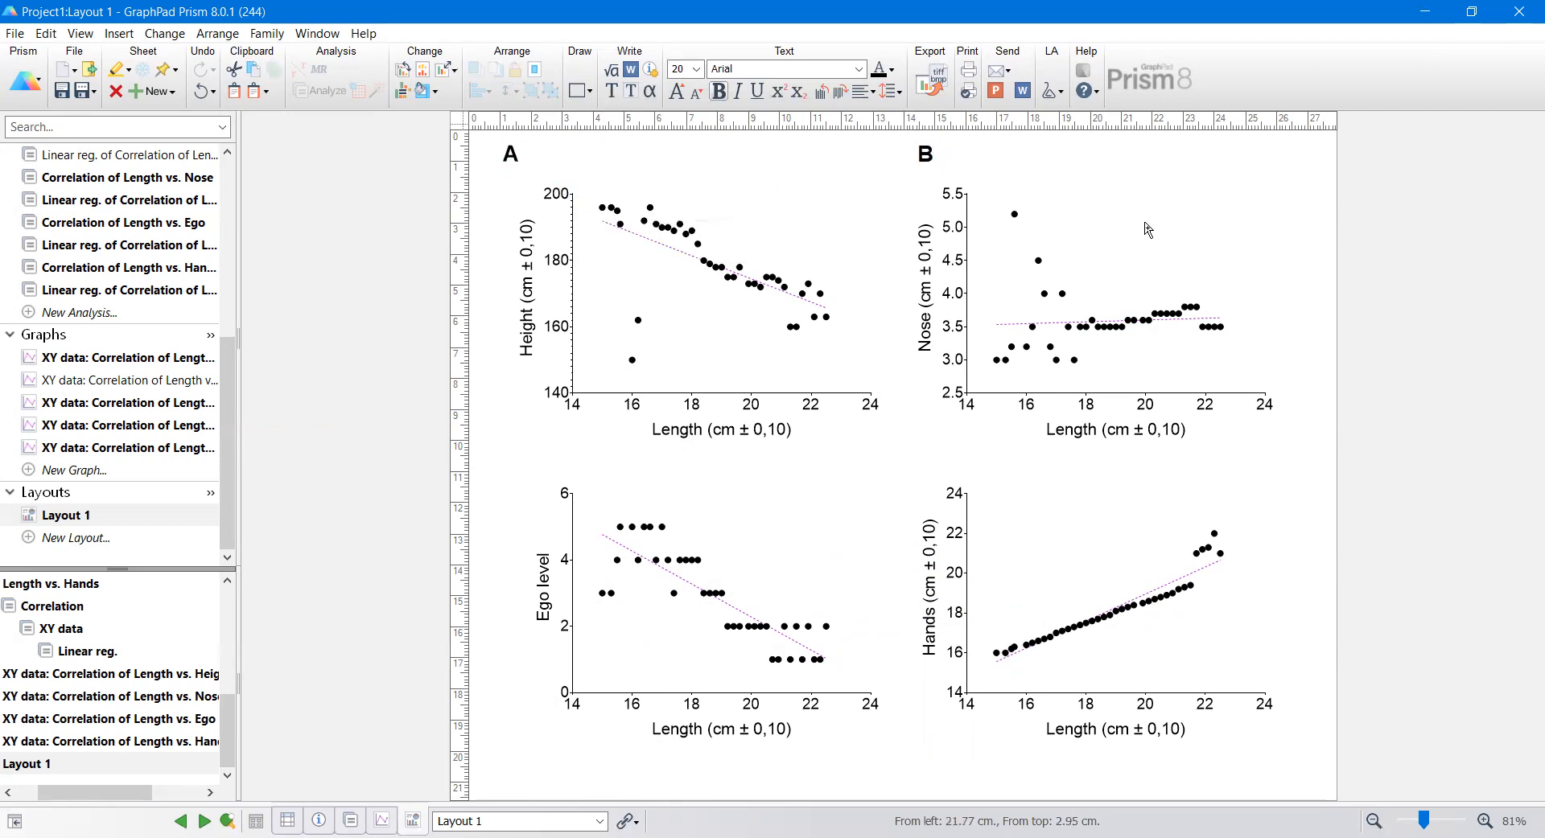
Step: Copy the label A to above the Ego level graph and change the copy to C
{"action": "left_click", "coordinate": [496, 444]}
{"action": "left_click", "coordinate": [519, 161]}
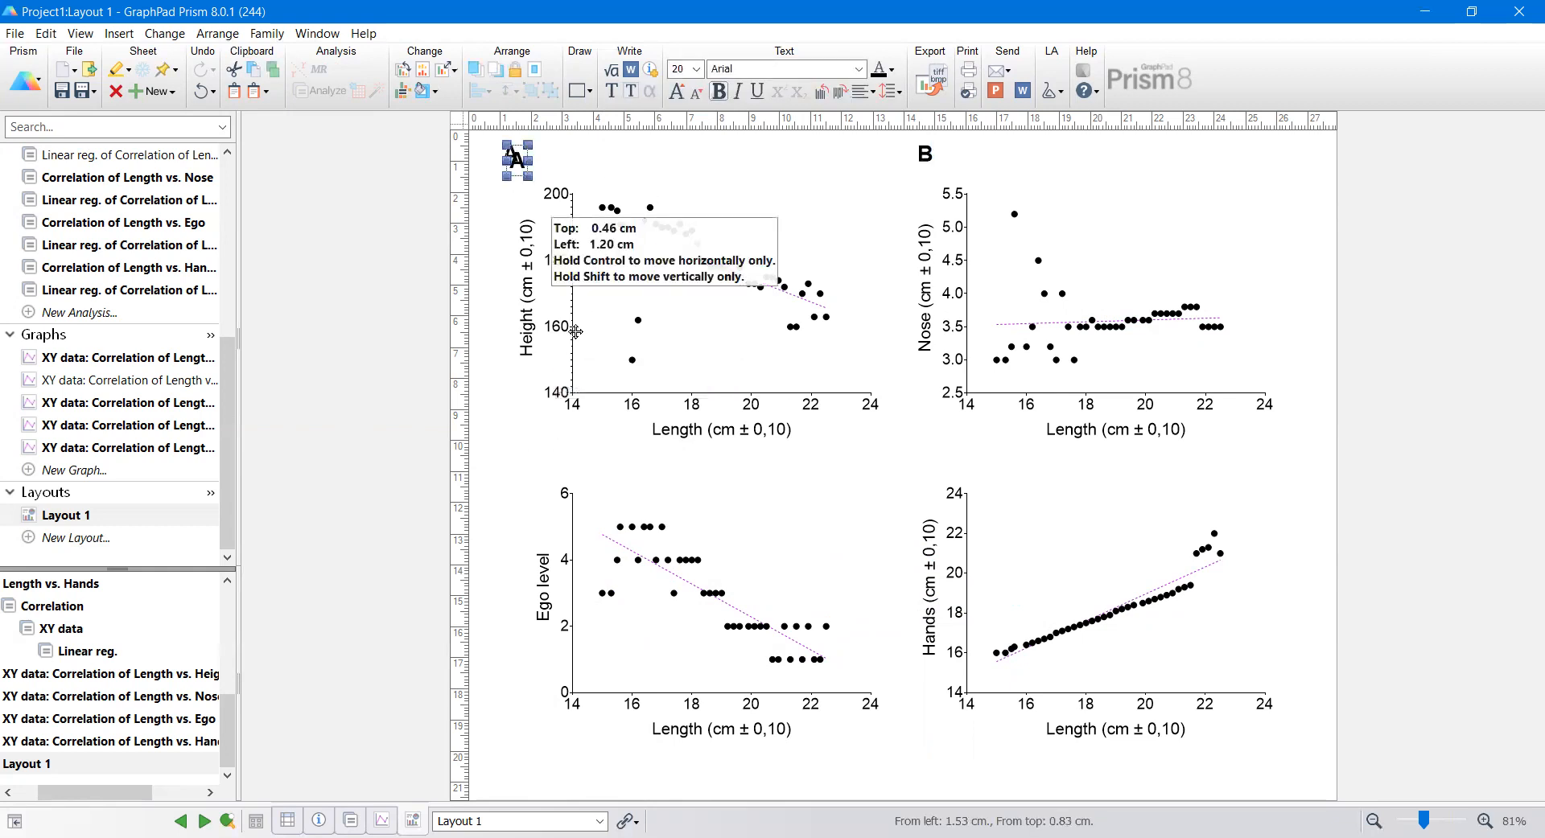
{"action": "left_click_drag", "start_coordinate": [519, 449], "coordinate": [512, 448]}
{"action": "double_click", "coordinate": [513, 448]}
{"action": "type", "text": "C"}
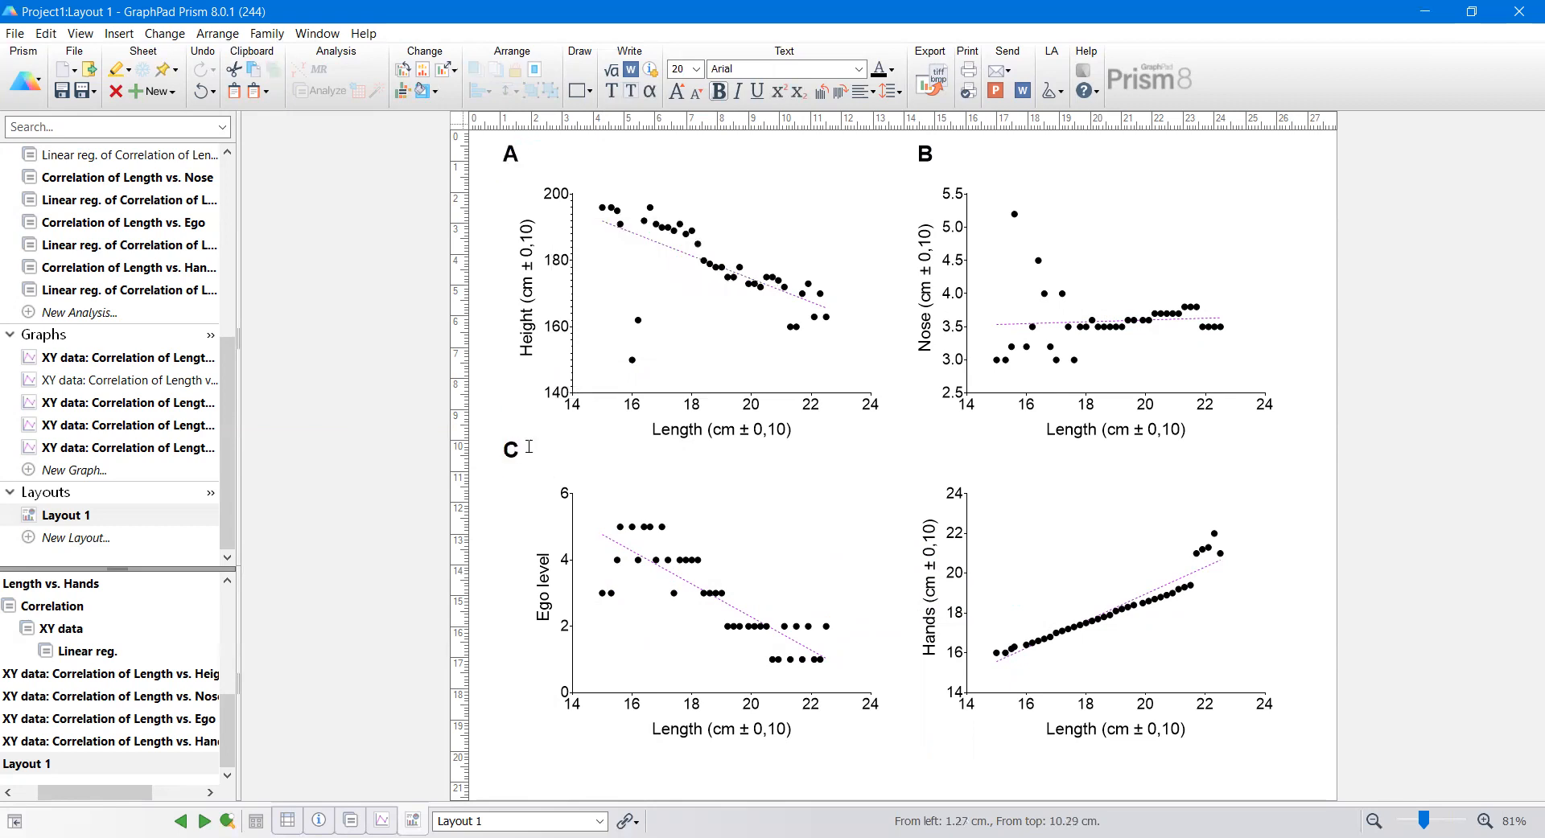
{"action": "left_click", "coordinate": [494, 549]}
Step: Copy the label A to above the Hands graph, change it to D and level it with label C
{"action": "left_click", "coordinate": [514, 154]}
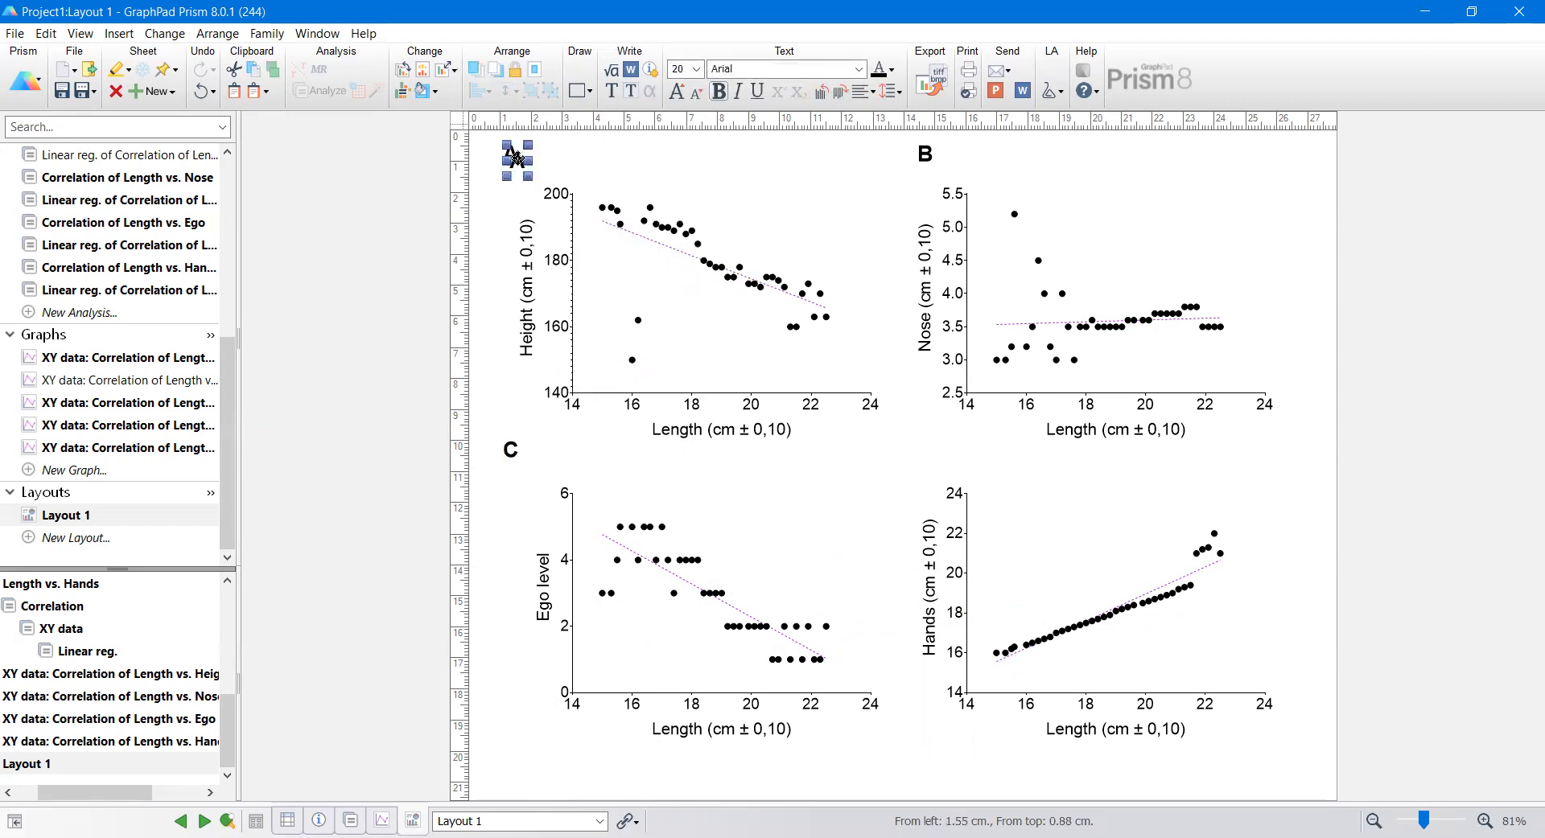
{"action": "left_click_drag", "start_coordinate": [923, 416], "coordinate": [925, 467]}
{"action": "double_click", "coordinate": [925, 466]}
{"action": "type", "text": "D"}
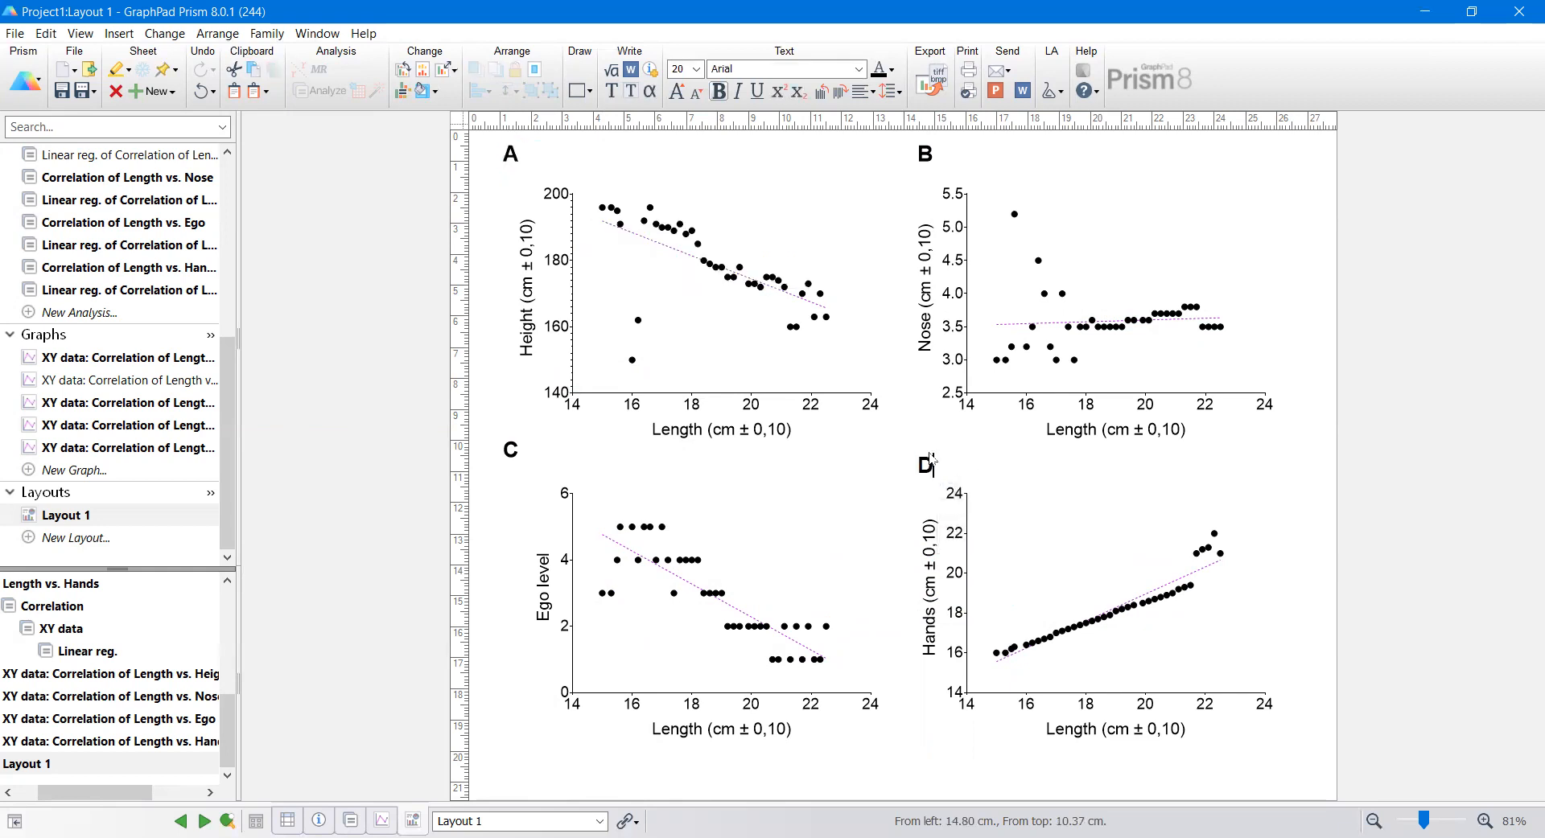
{"action": "left_click", "coordinate": [1054, 469]}
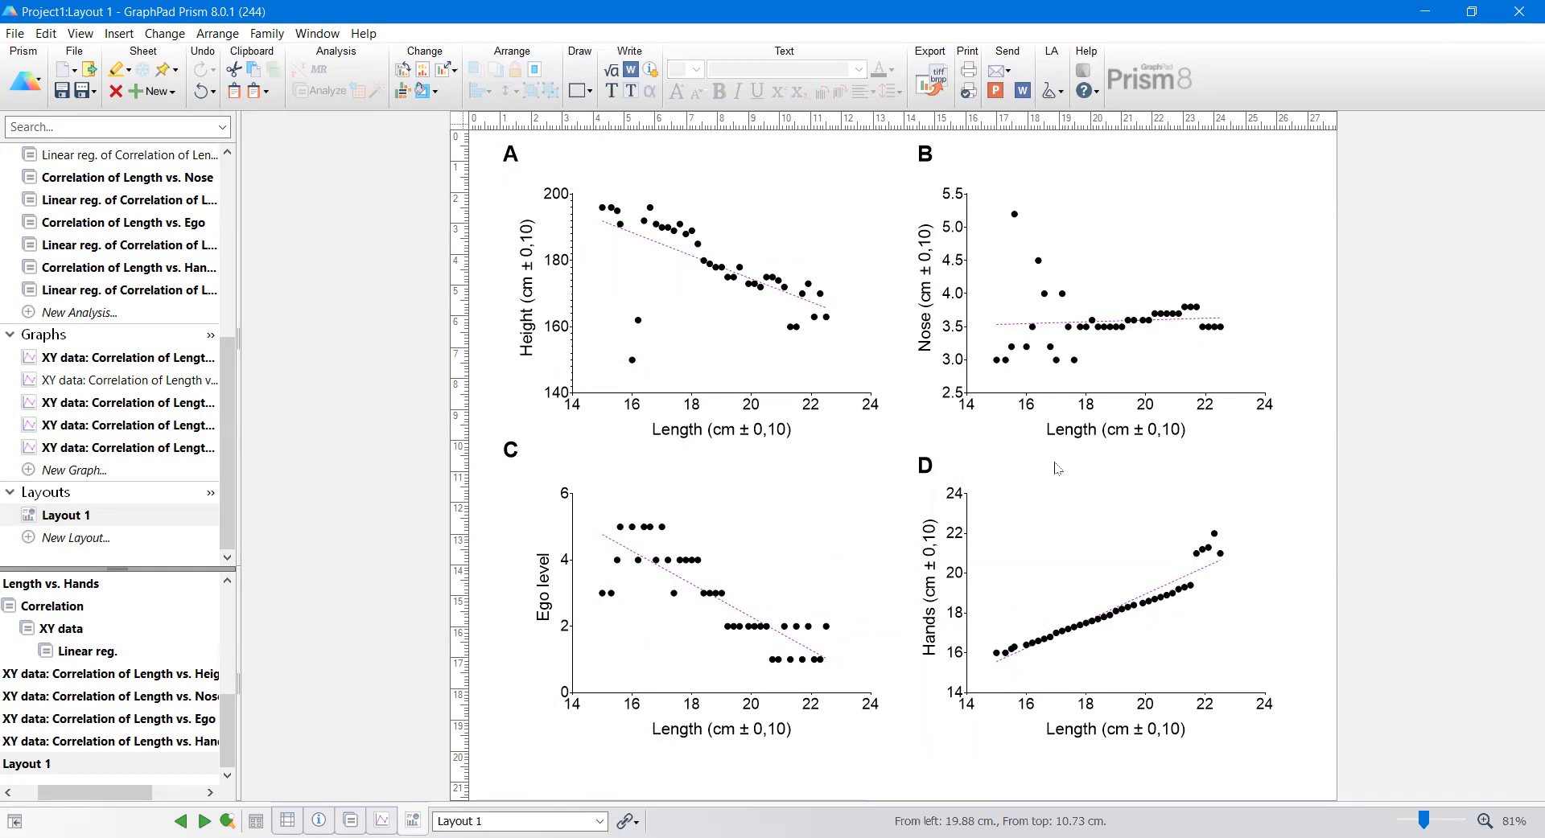
{"action": "left_click_drag", "start_coordinate": [926, 460], "coordinate": [927, 444]}
{"action": "left_click", "coordinate": [1324, 490]}
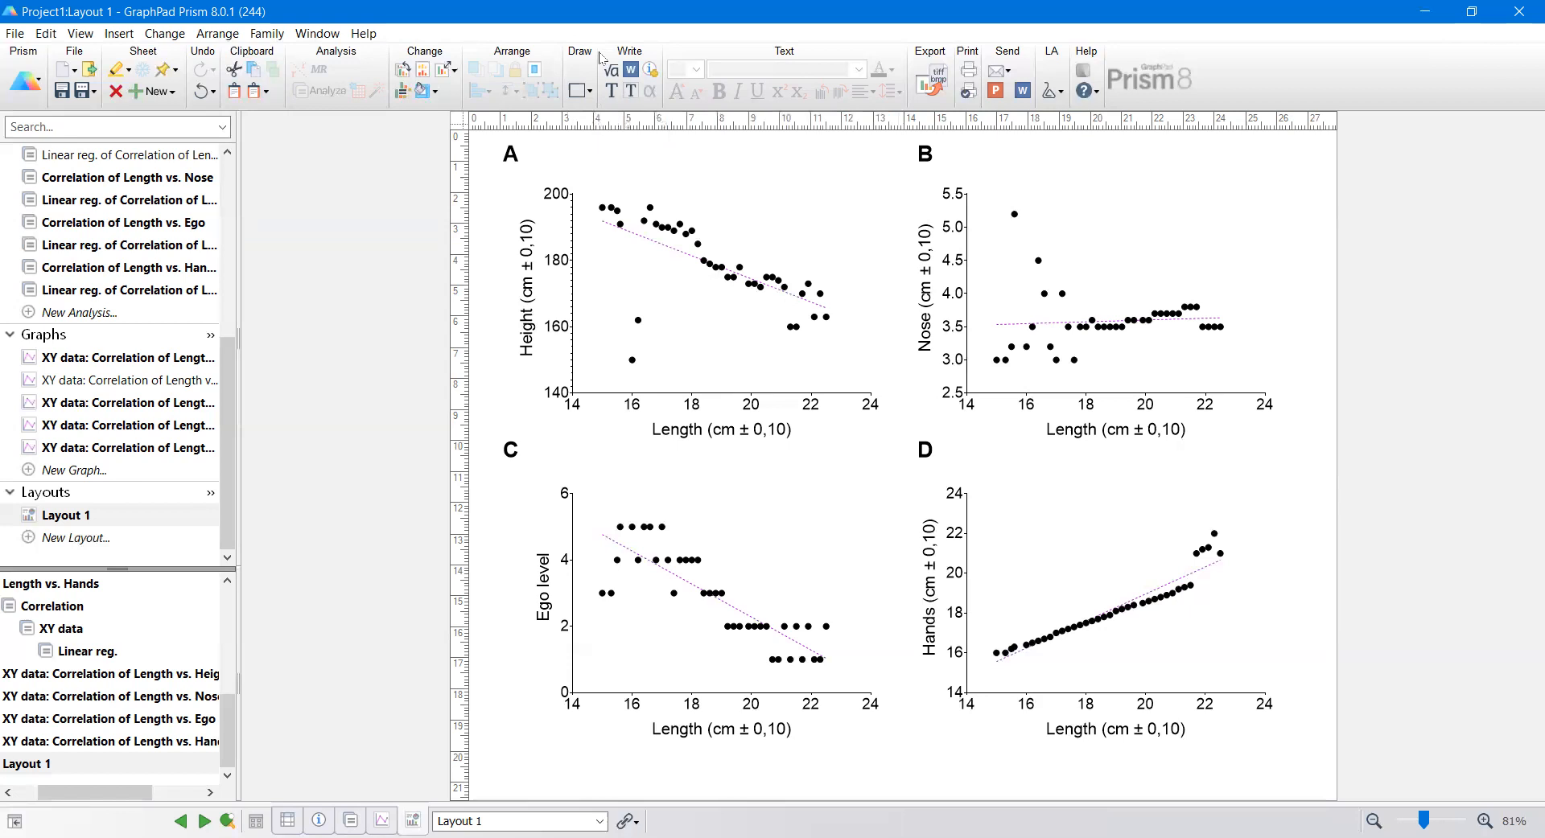
Step: Draw a rounded rectangle around the Length vs. Hands graph and its label D
{"action": "left_click", "coordinate": [592, 94]}
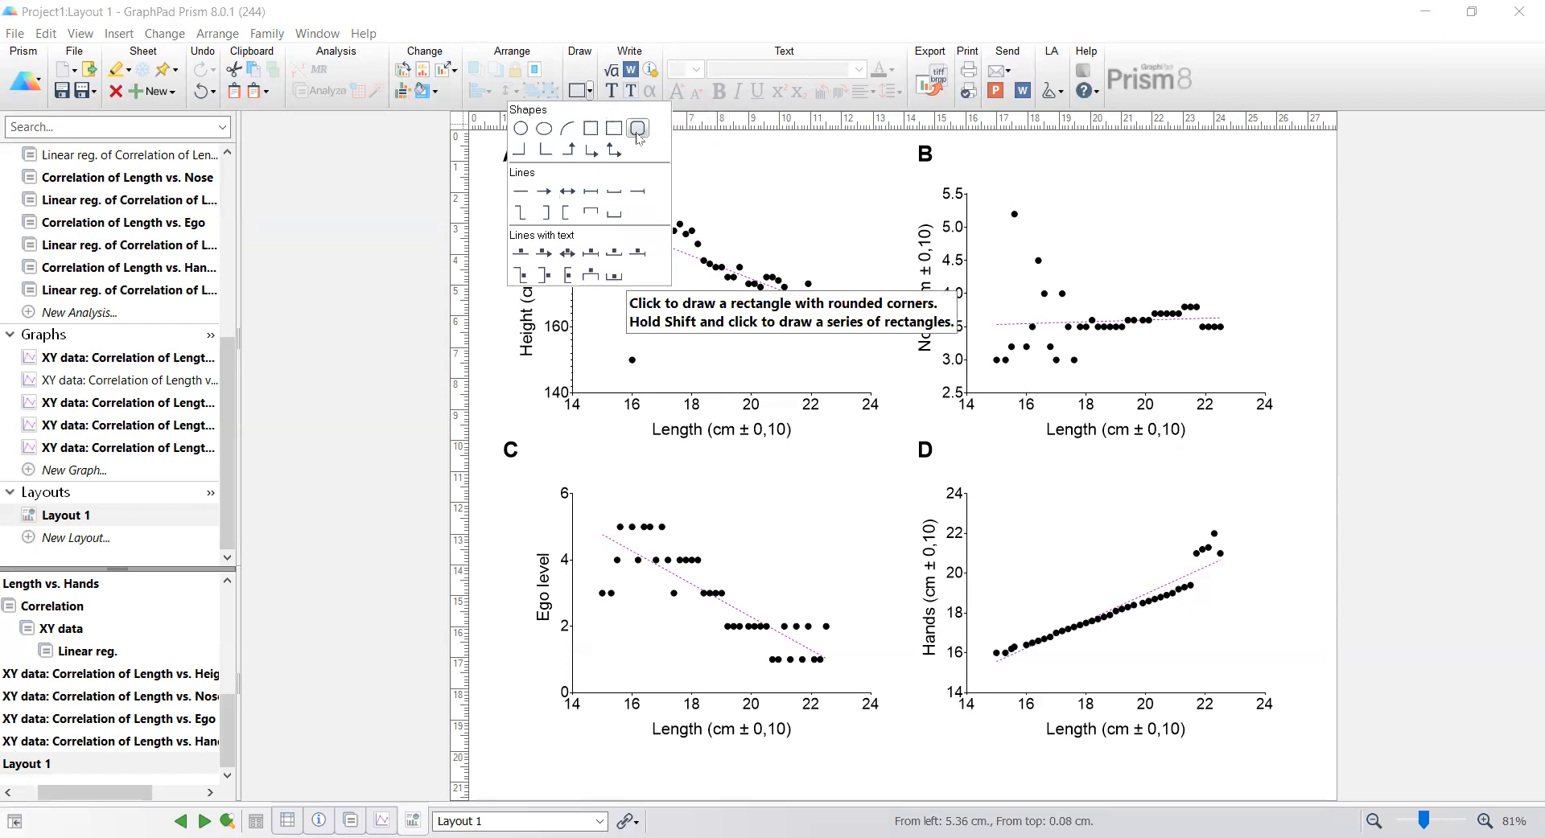
{"action": "left_click", "coordinate": [638, 134]}
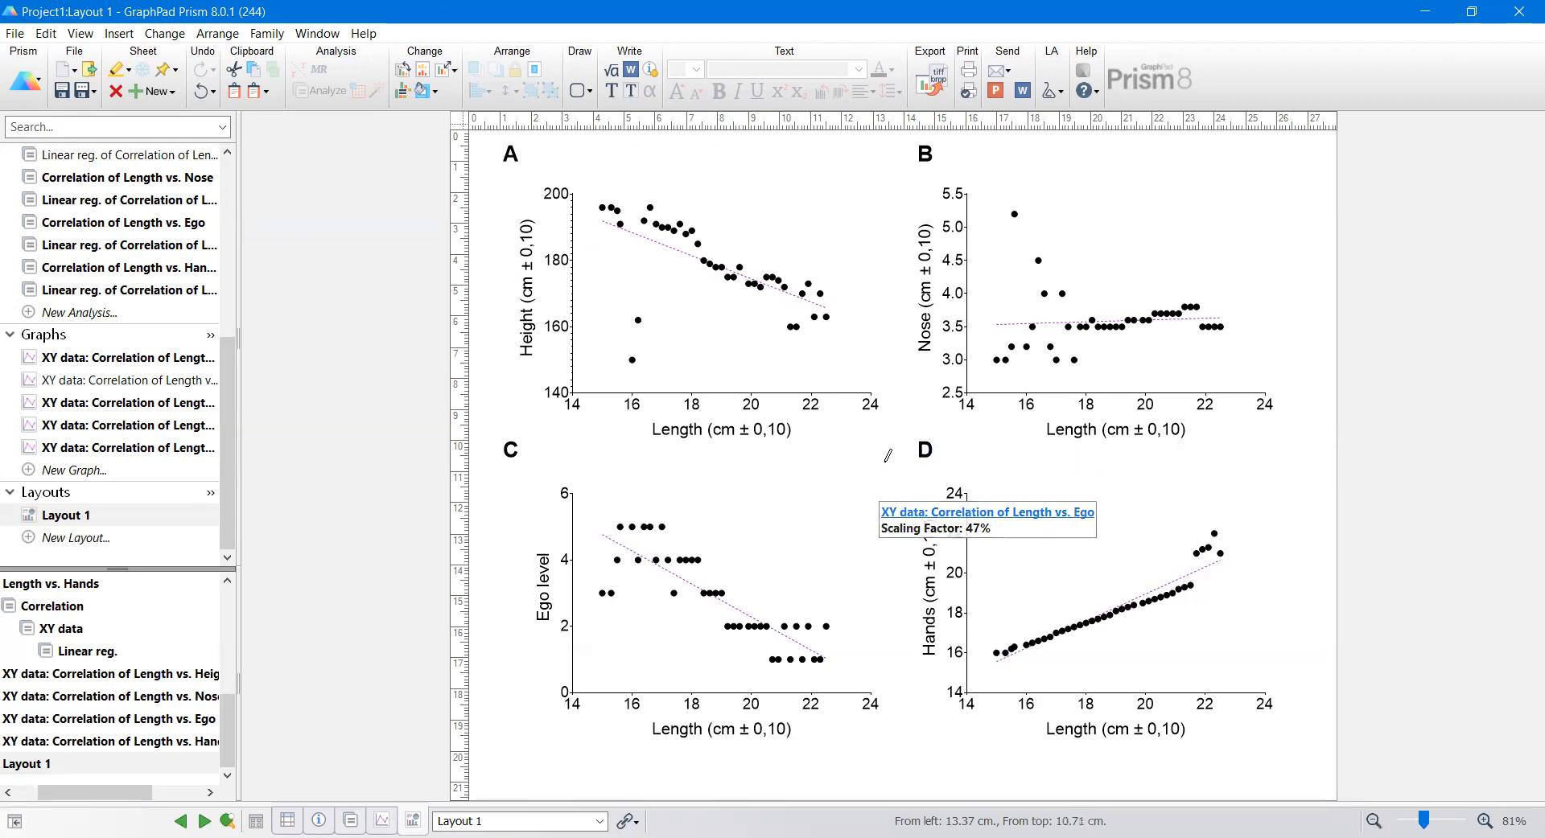
{"action": "left_click_drag", "start_coordinate": [889, 438], "coordinate": [902, 458]}
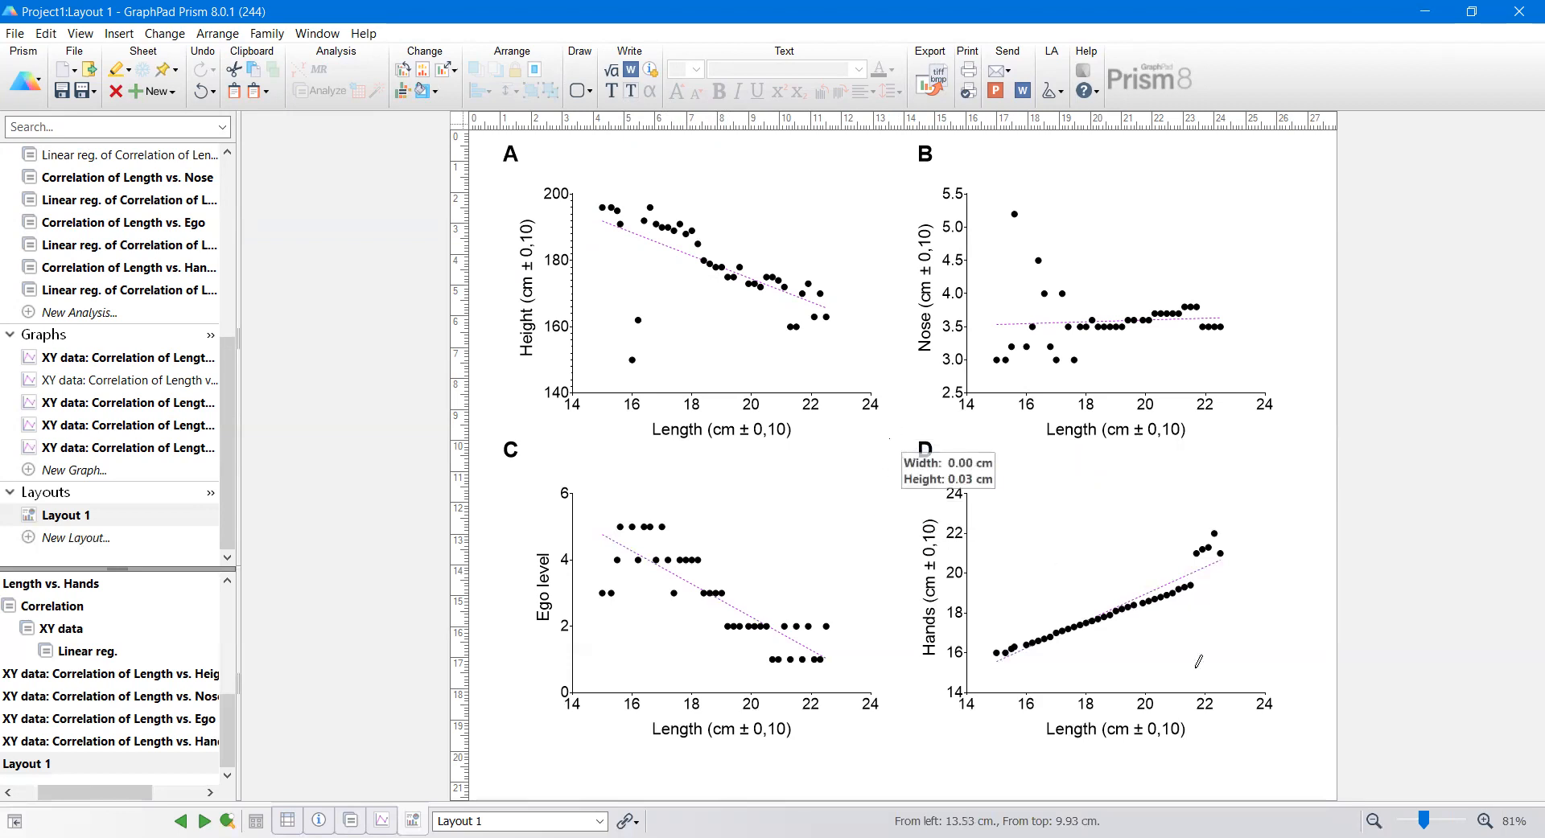
{"action": "left_click_drag", "start_coordinate": [1301, 741], "coordinate": [1299, 749]}
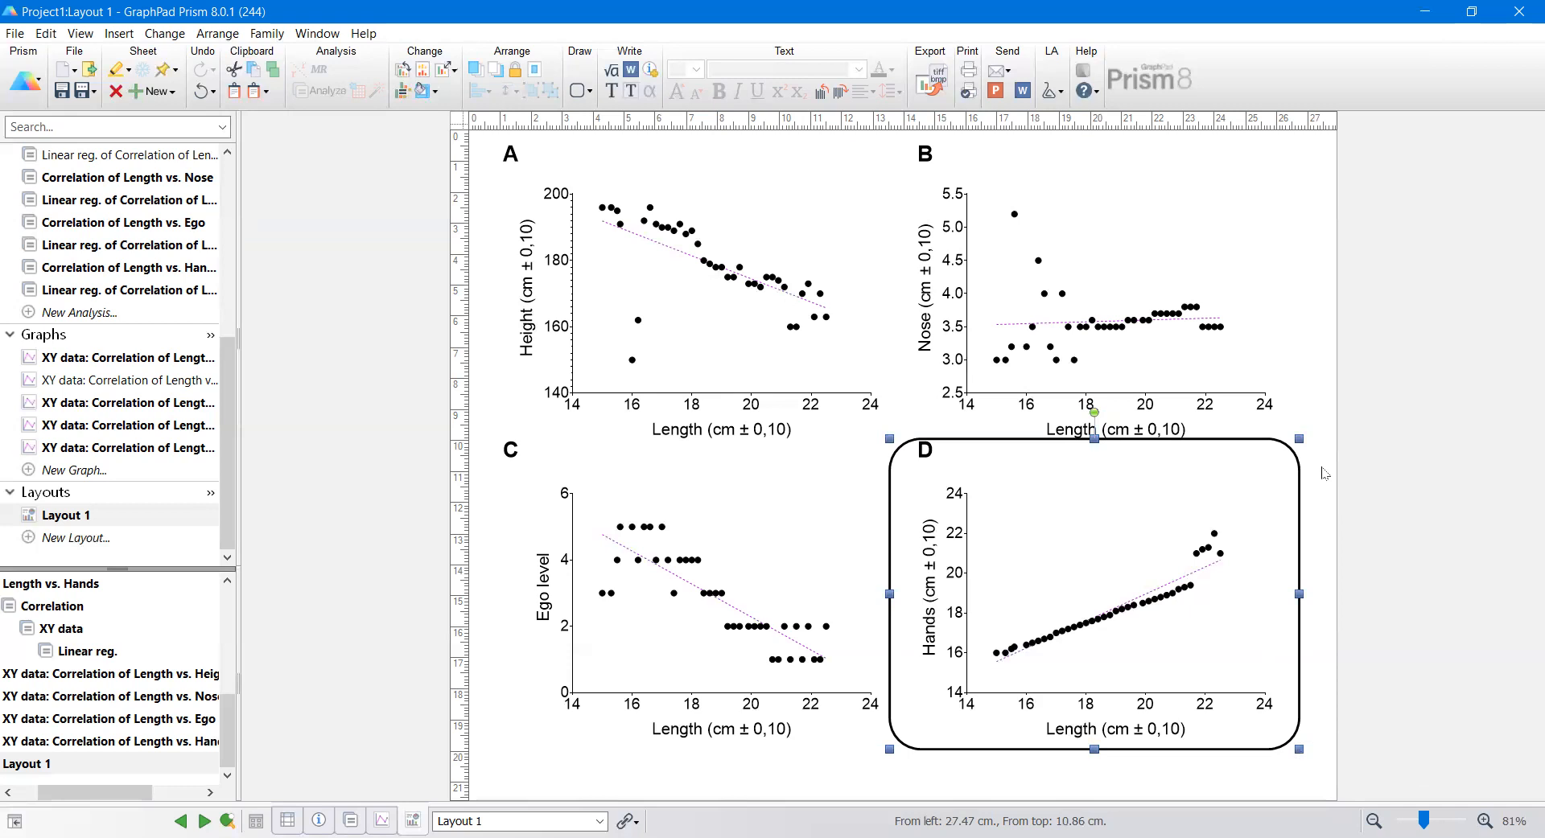
Step: Fill the rounded rectangle with the almost transparent (75%) light orange colour
{"action": "right_click", "coordinate": [1236, 441]}
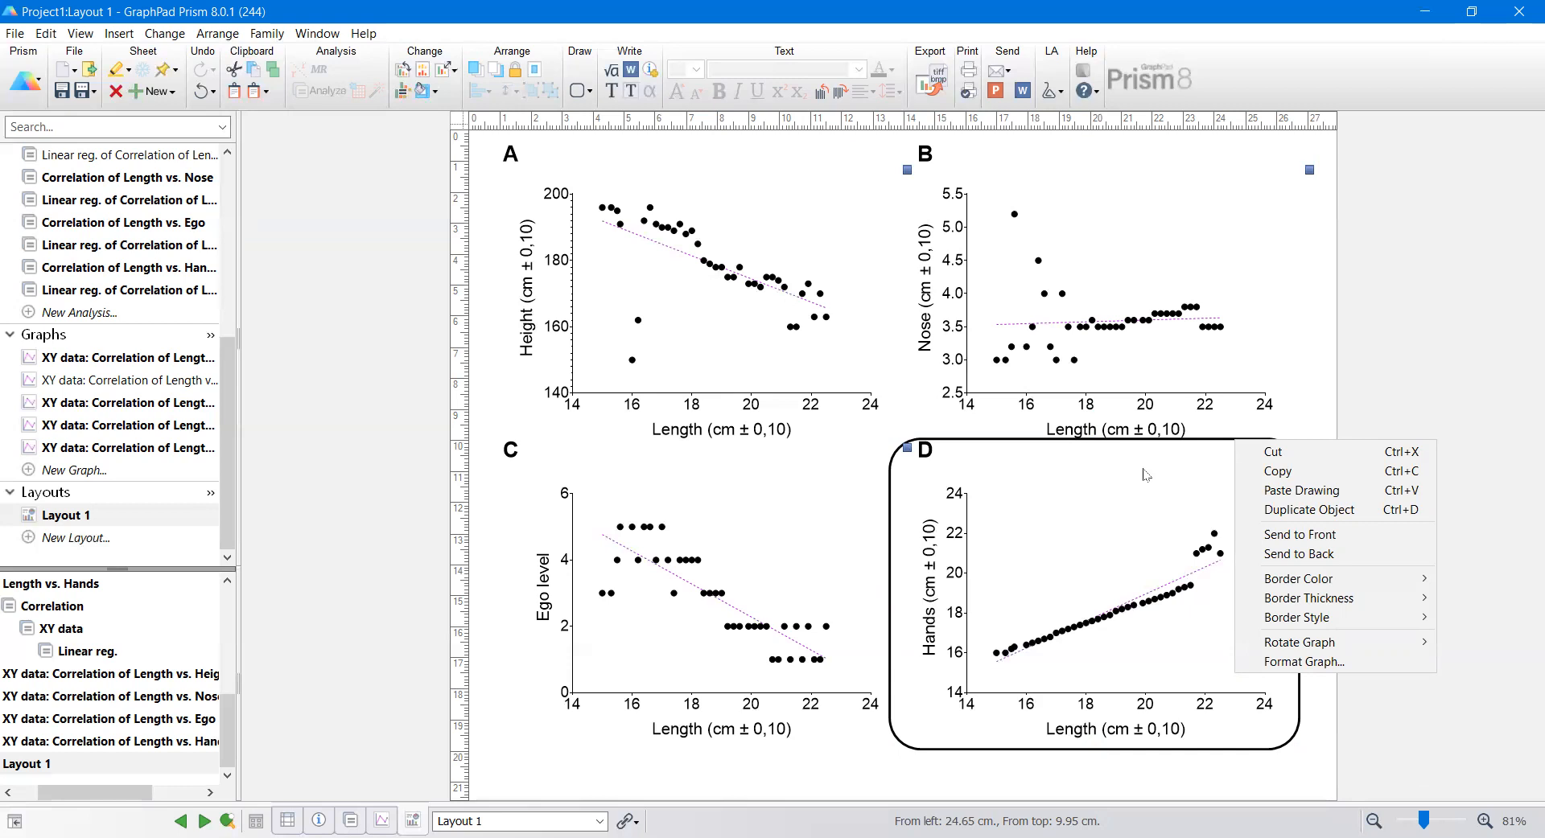
{"action": "left_click", "coordinate": [992, 754]}
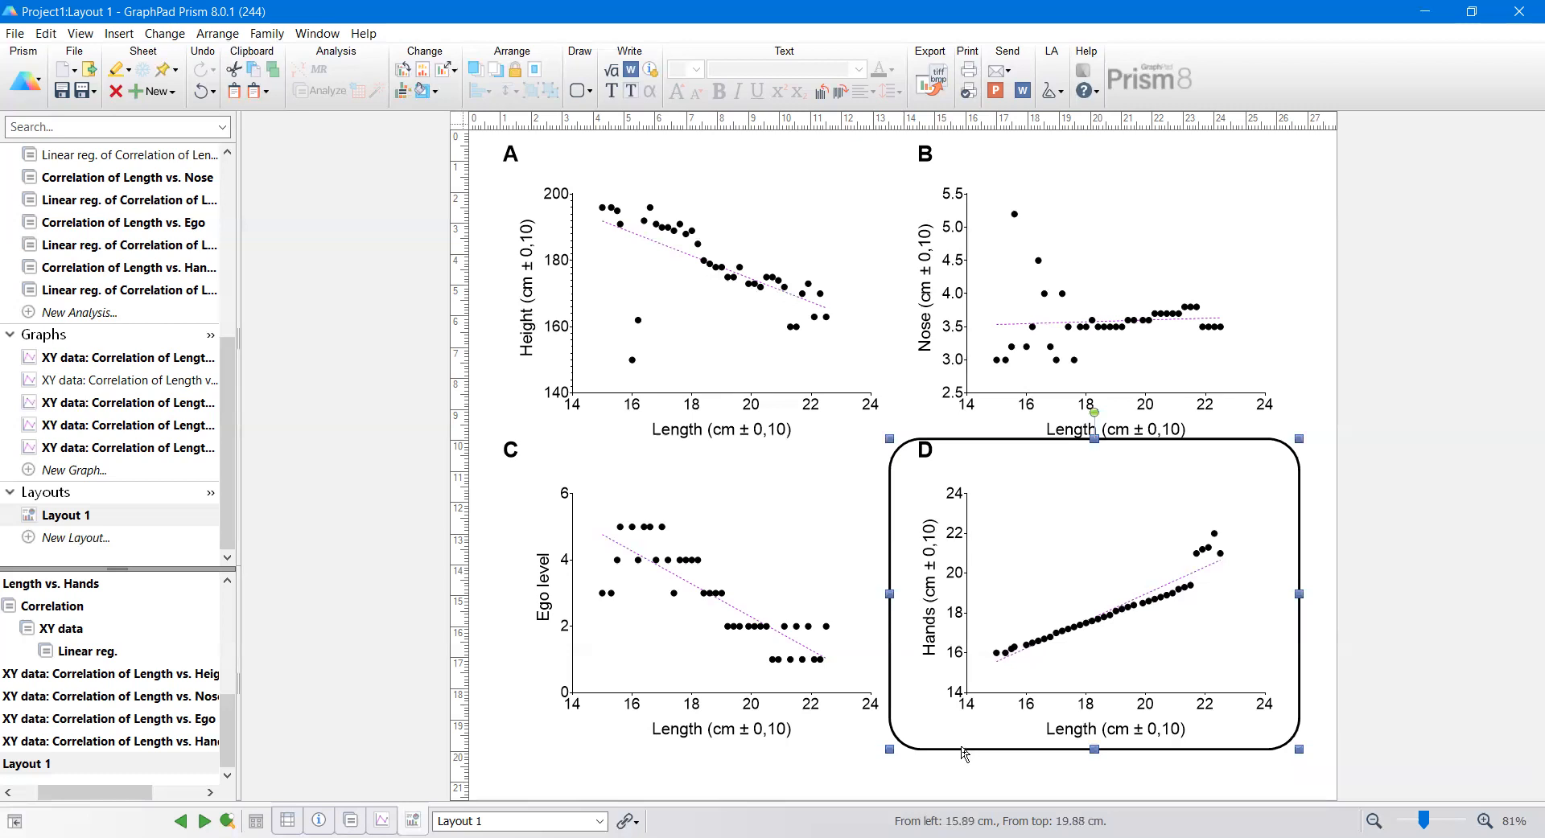
{"action": "right_click", "coordinate": [951, 750]}
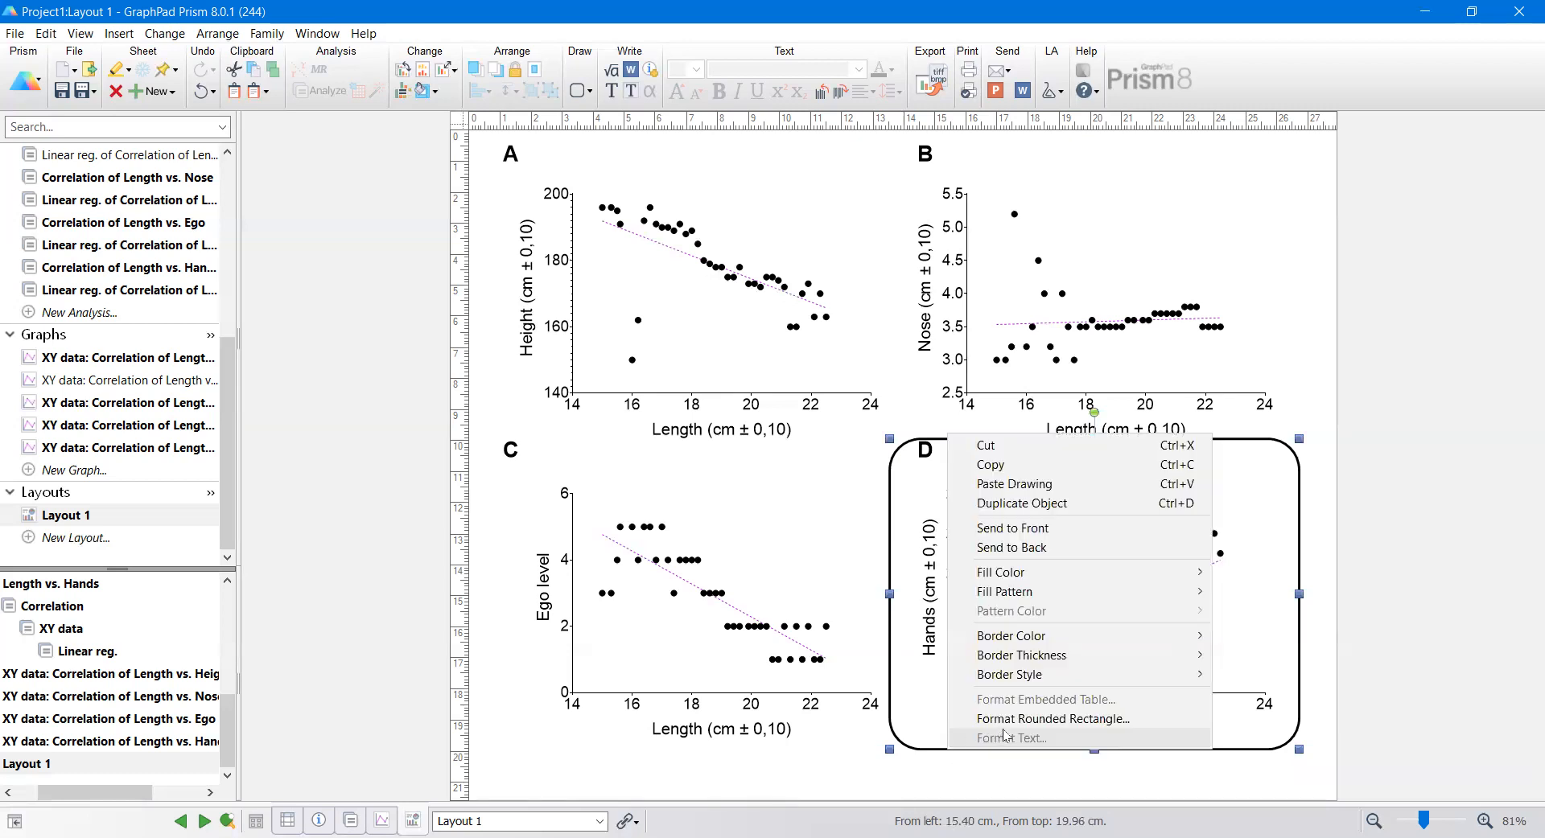
{"action": "mouse_move", "coordinate": [1092, 579]}
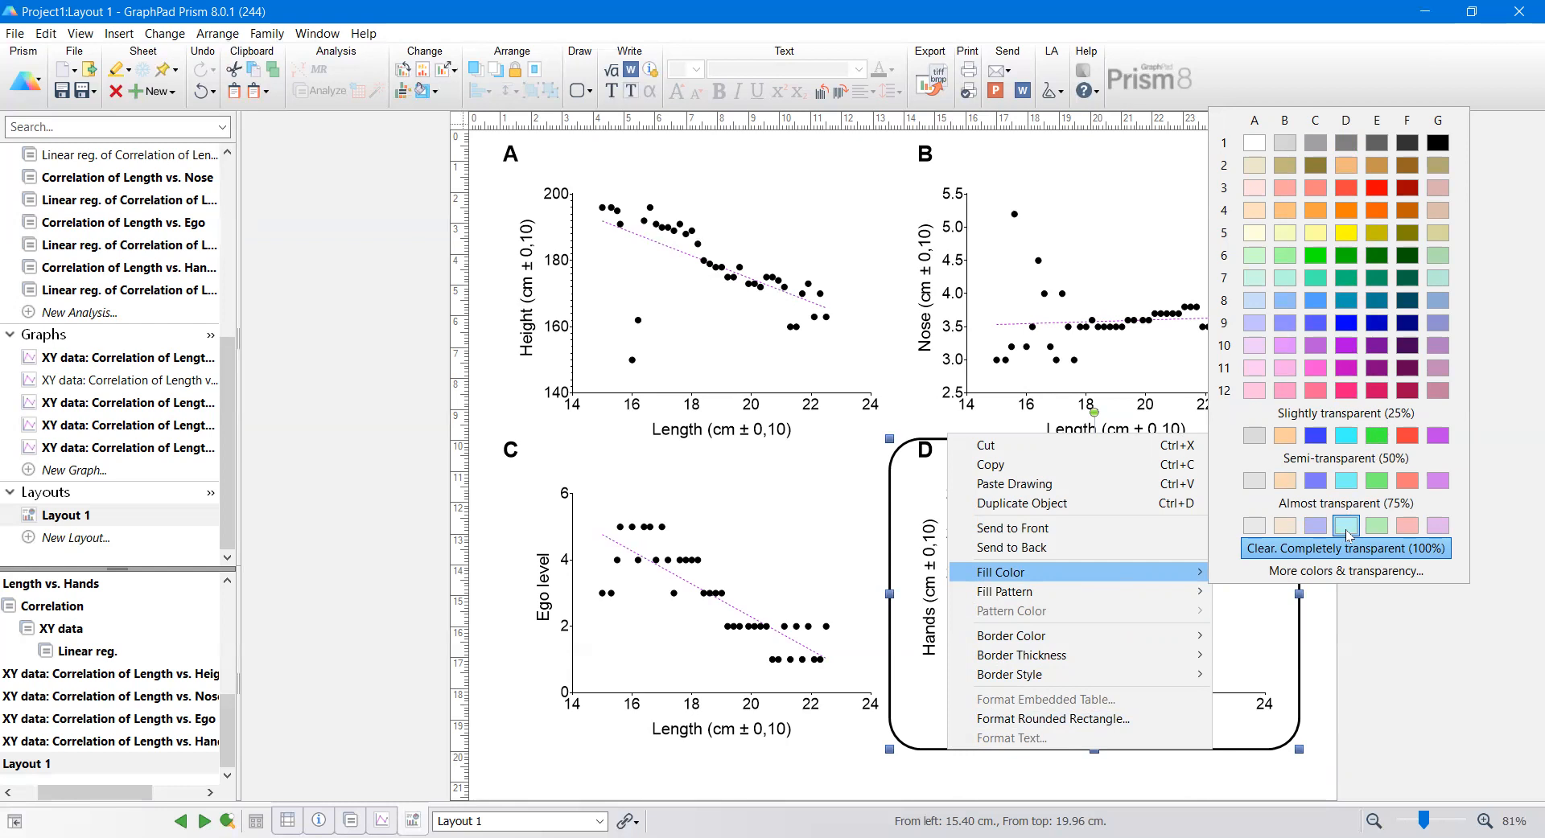
{"action": "left_click", "coordinate": [1284, 530]}
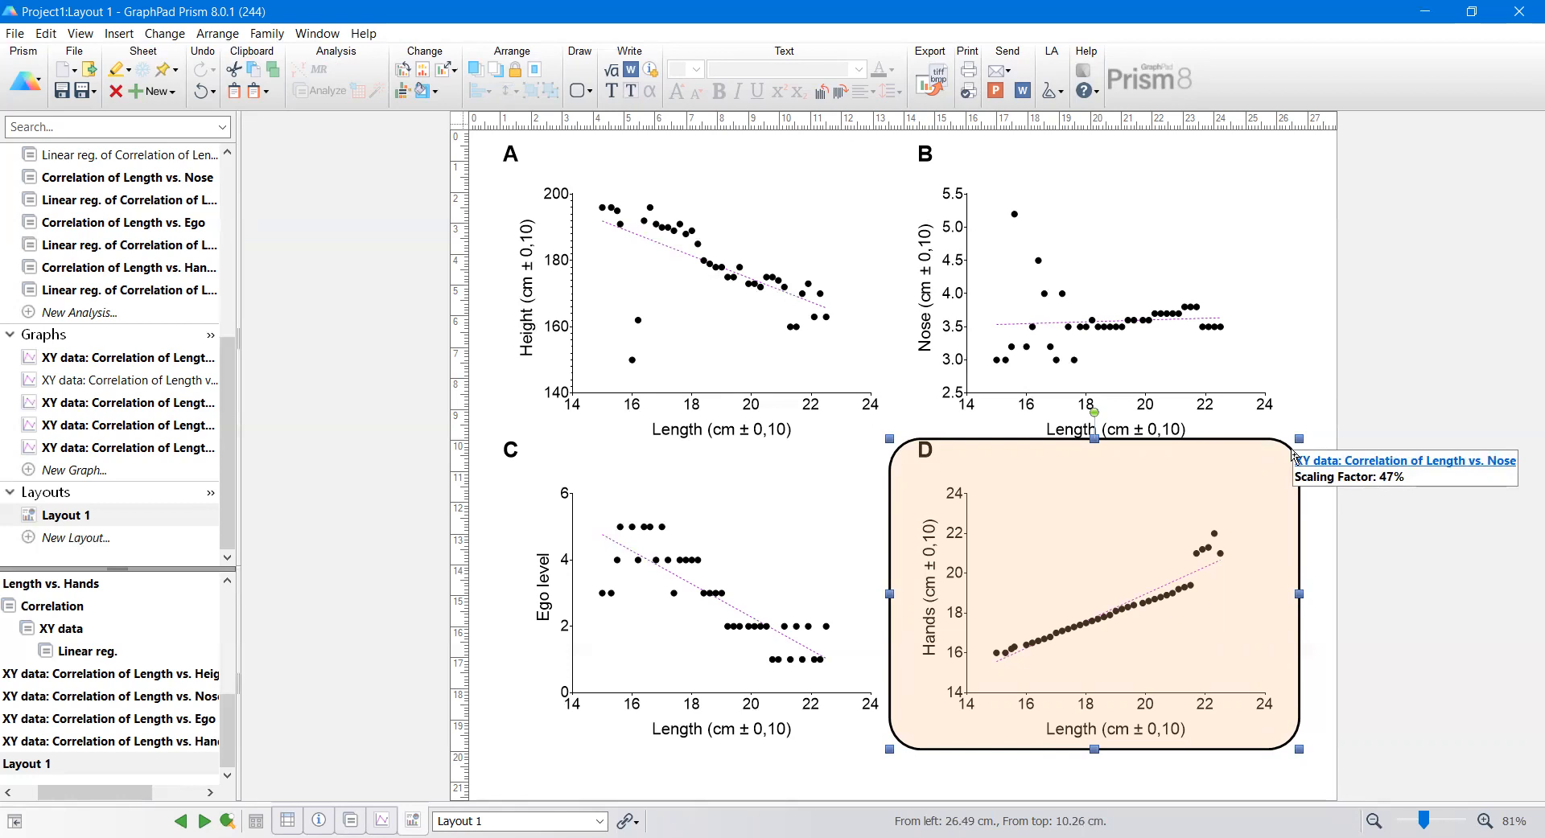
Step: Set the rounded rectangle's border thickness to None and send the rectangle to the back, behind the Hands graph
{"action": "right_click", "coordinate": [893, 637]}
{"action": "mouse_move", "coordinate": [1127, 534]}
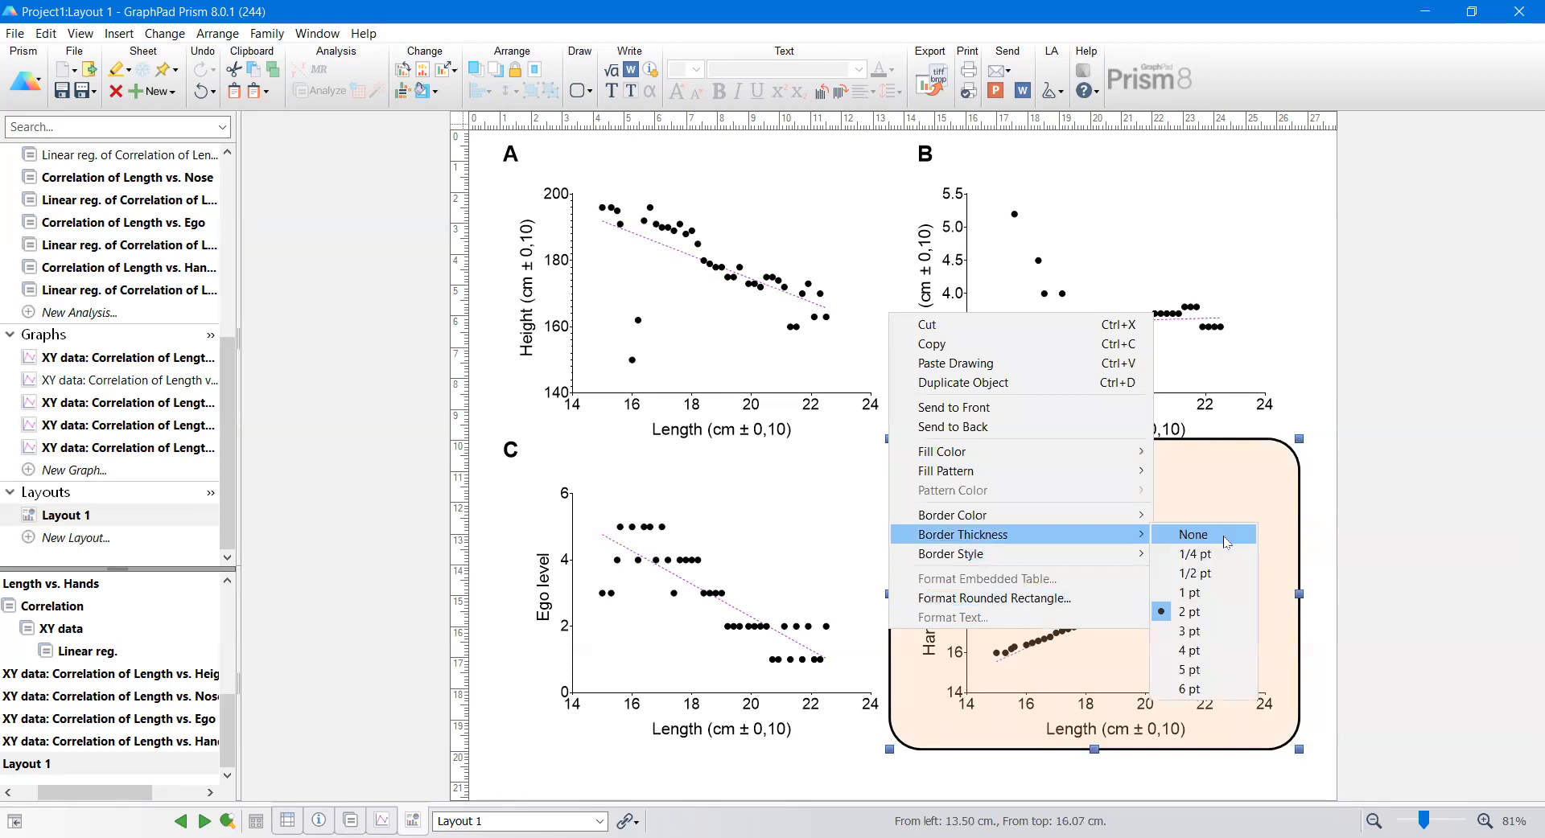
{"action": "left_click", "coordinate": [1224, 541]}
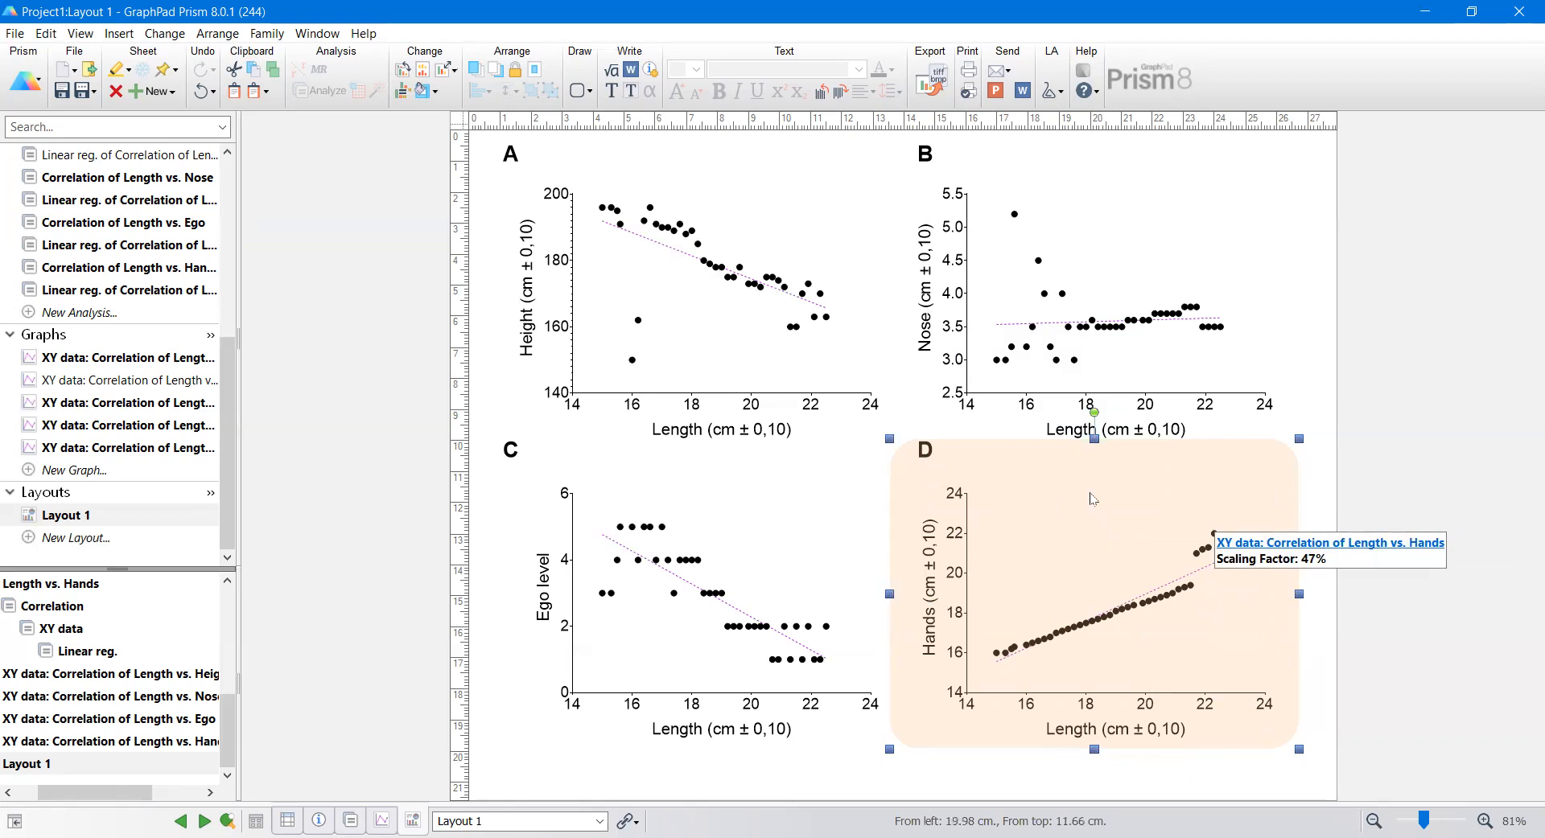
{"action": "right_click", "coordinate": [1092, 500]}
{"action": "left_click", "coordinate": [1188, 608]}
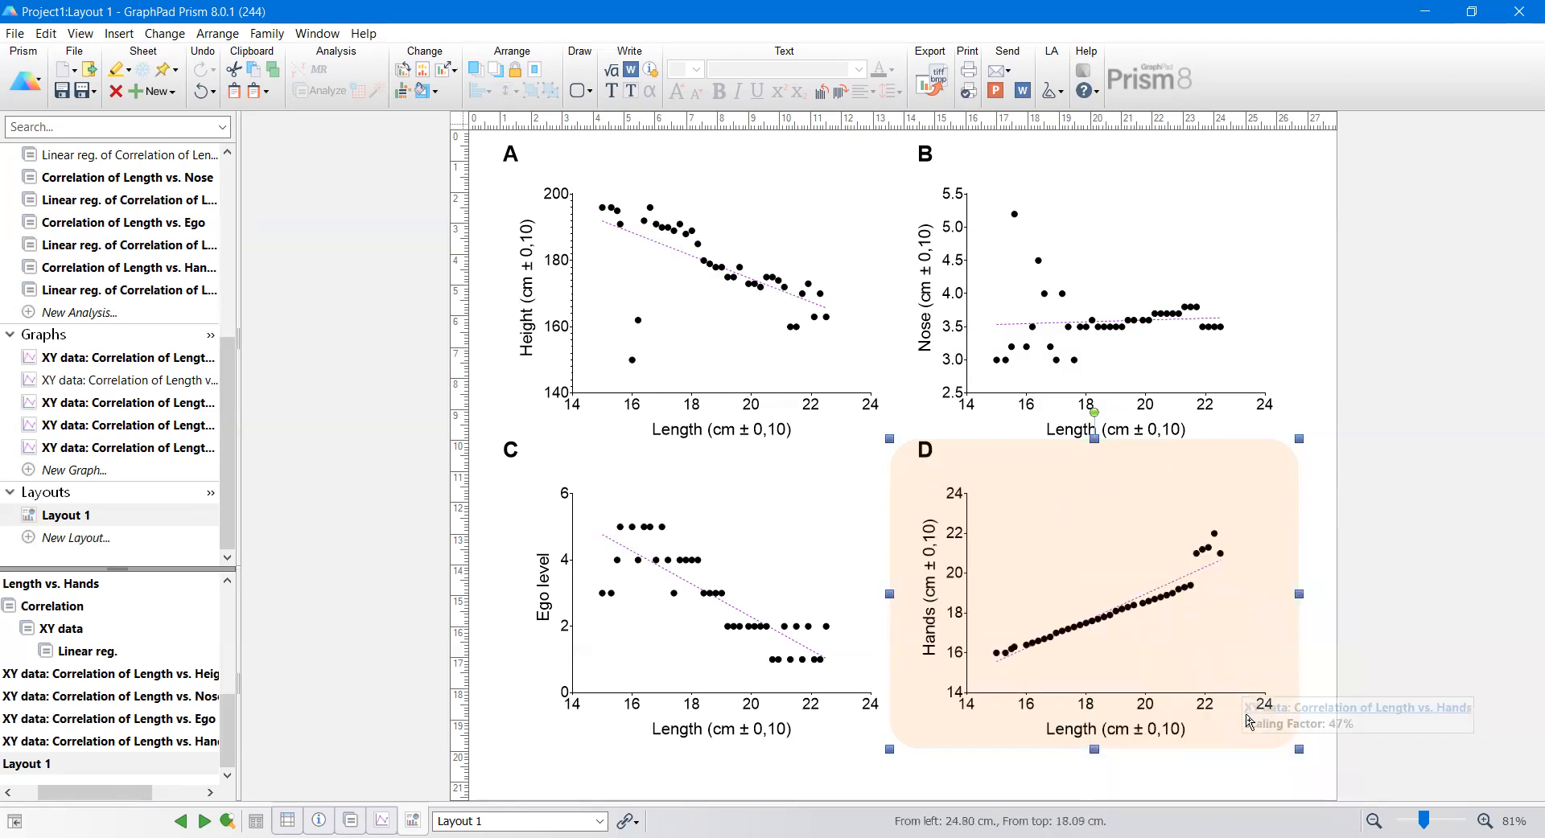
{"action": "left_click", "coordinate": [1219, 767]}
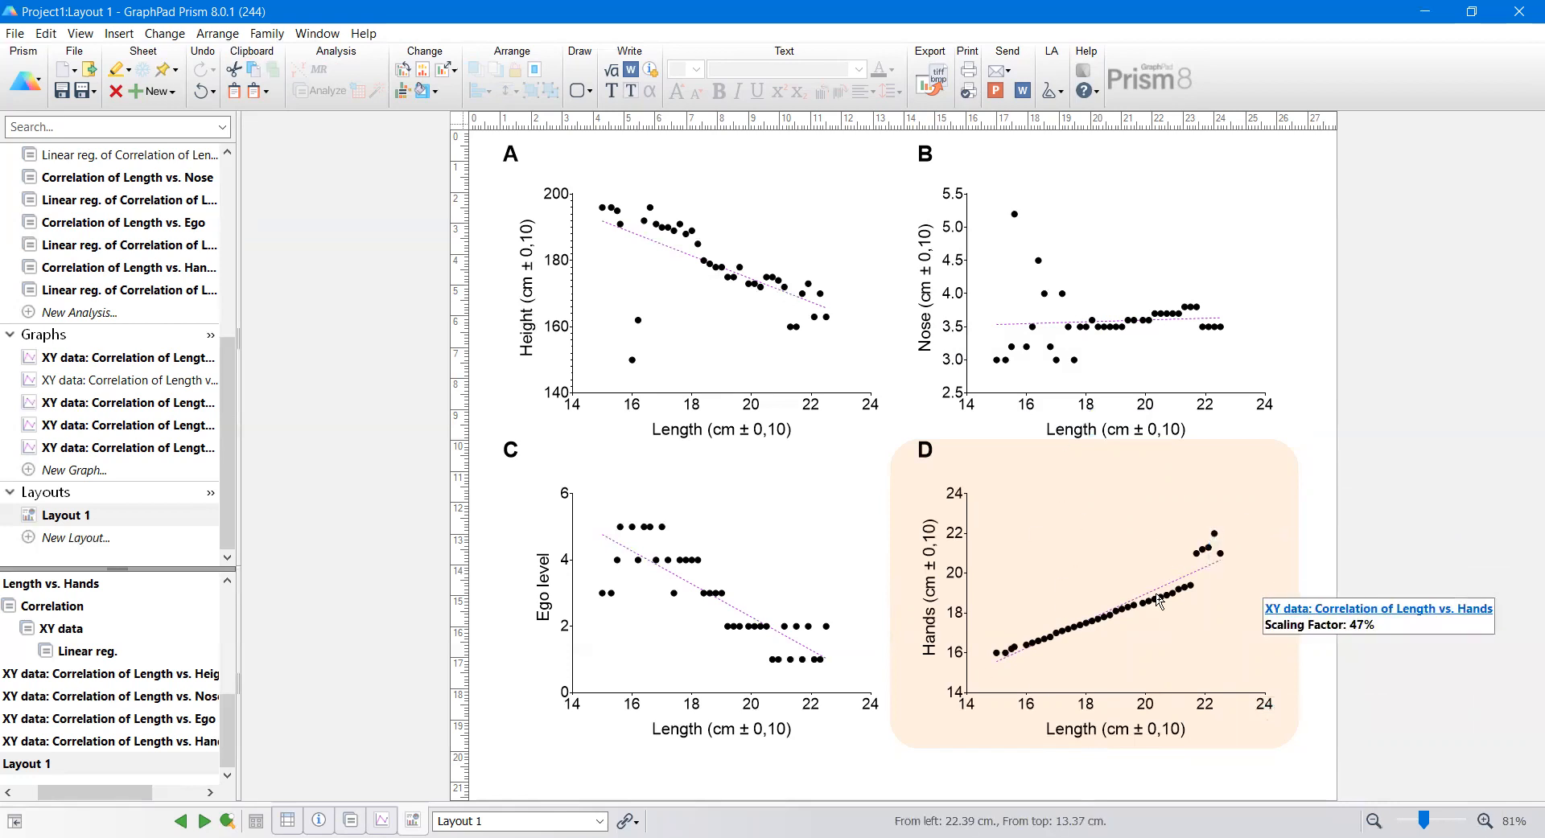
{"action": "left_click_drag", "start_coordinate": [1154, 569], "coordinate": [1152, 564]}
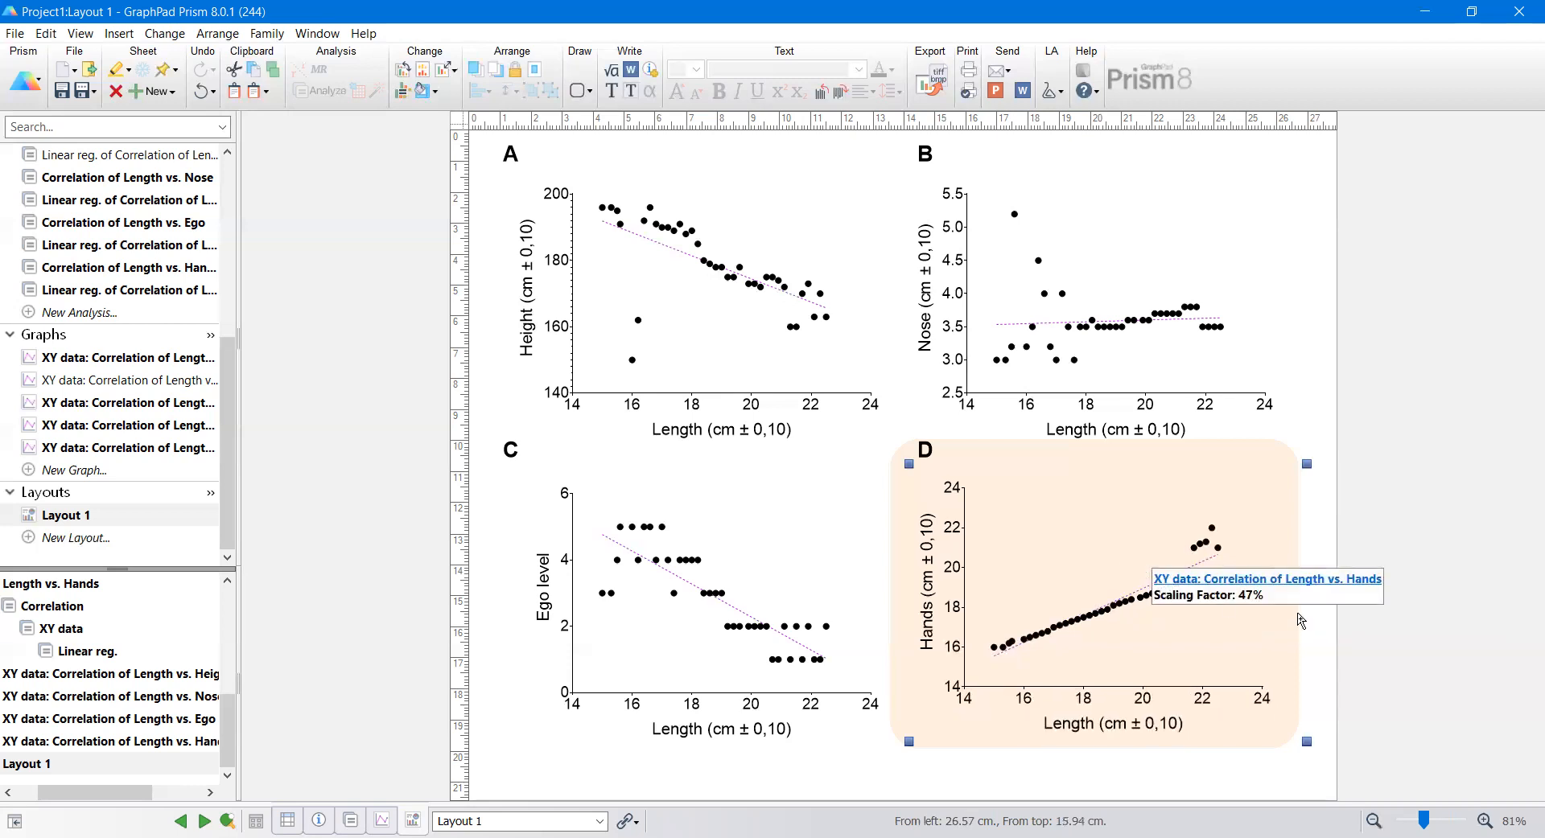
{"action": "left_click", "coordinate": [1324, 519]}
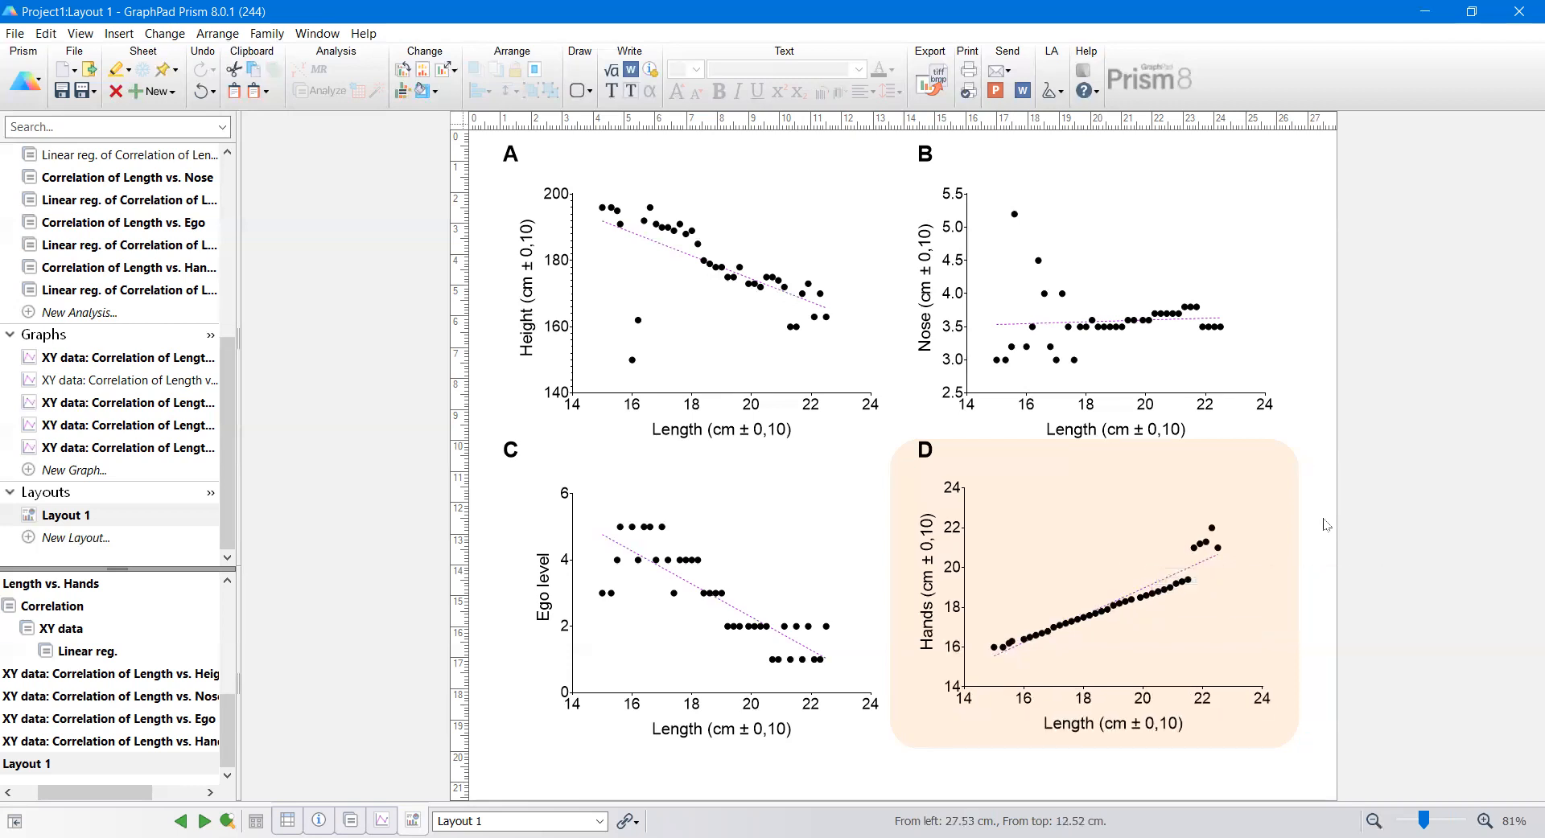
{"action": "key", "text": "ctrl+z"}
{"action": "key", "text": "ctrl+z"}
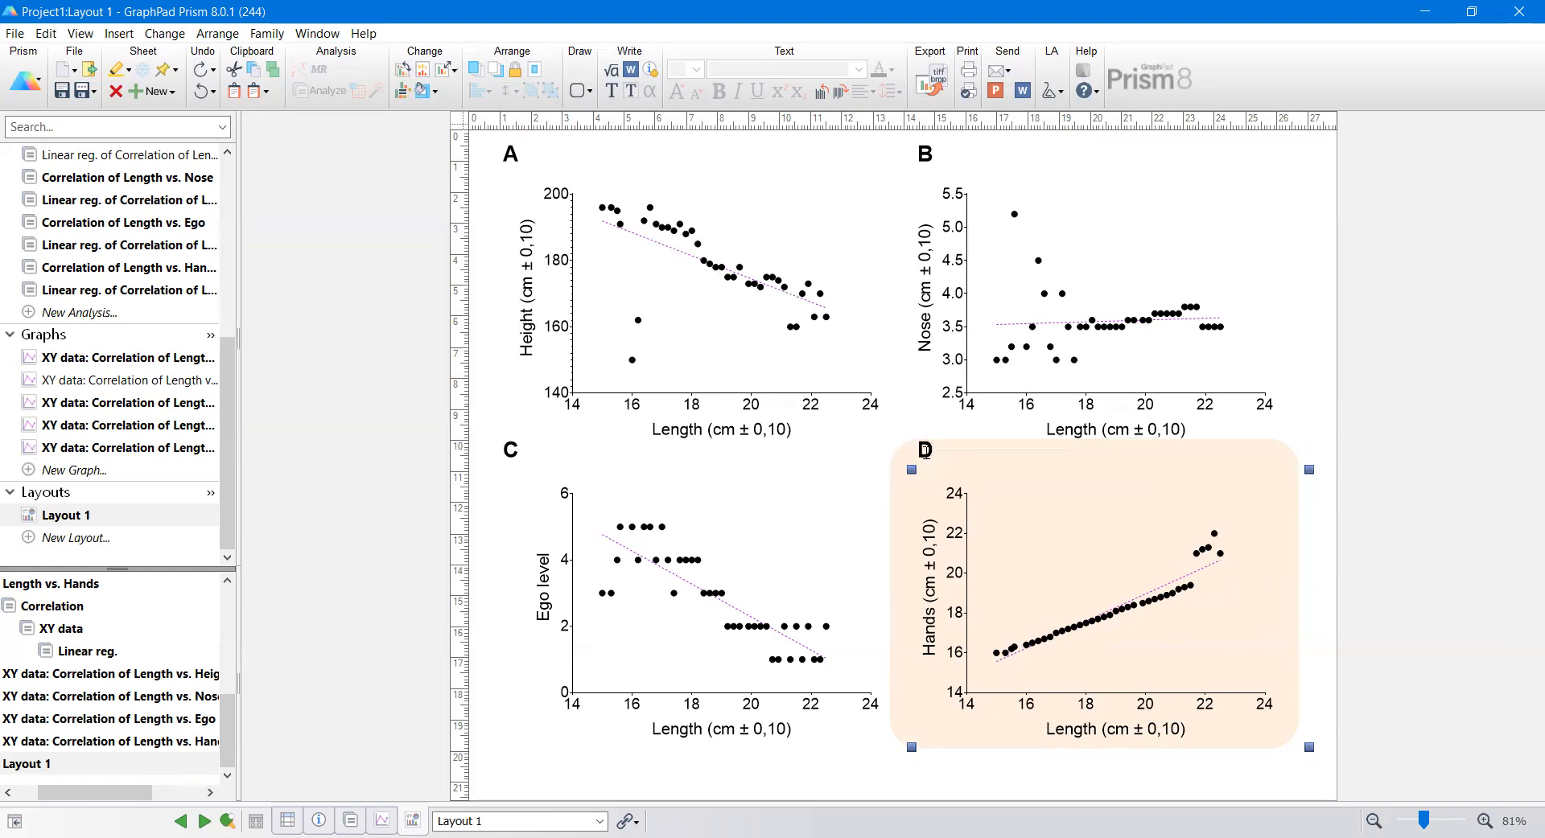
Step: Move label D down inside the shaded rectangle, align label B above it, and lower label C level with D
{"action": "left_click", "coordinate": [925, 448]}
{"action": "left_click_drag", "start_coordinate": [918, 463], "coordinate": [913, 481]}
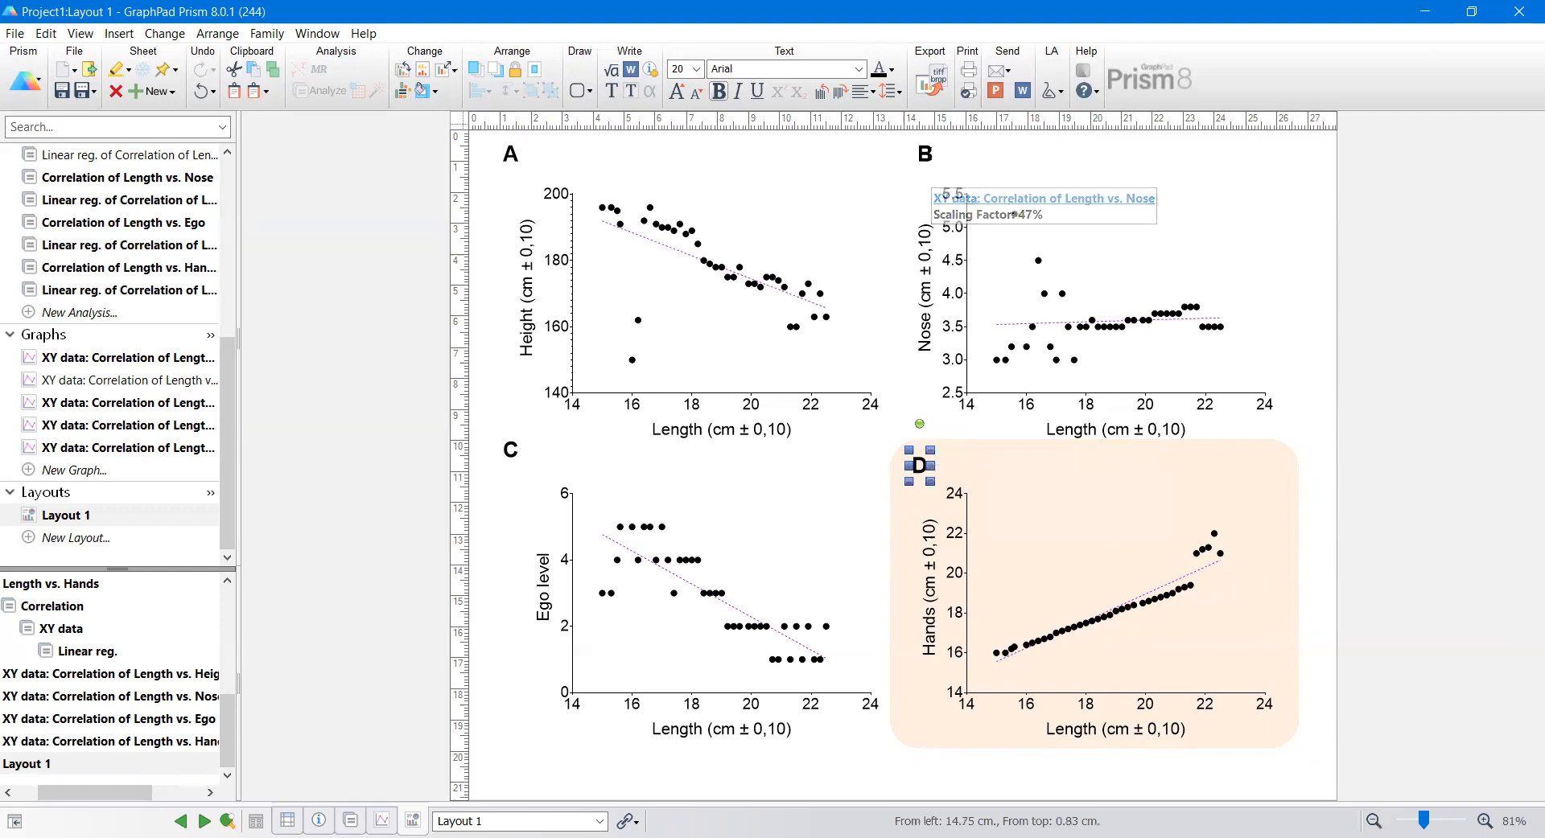
{"action": "left_click", "coordinate": [923, 153]}
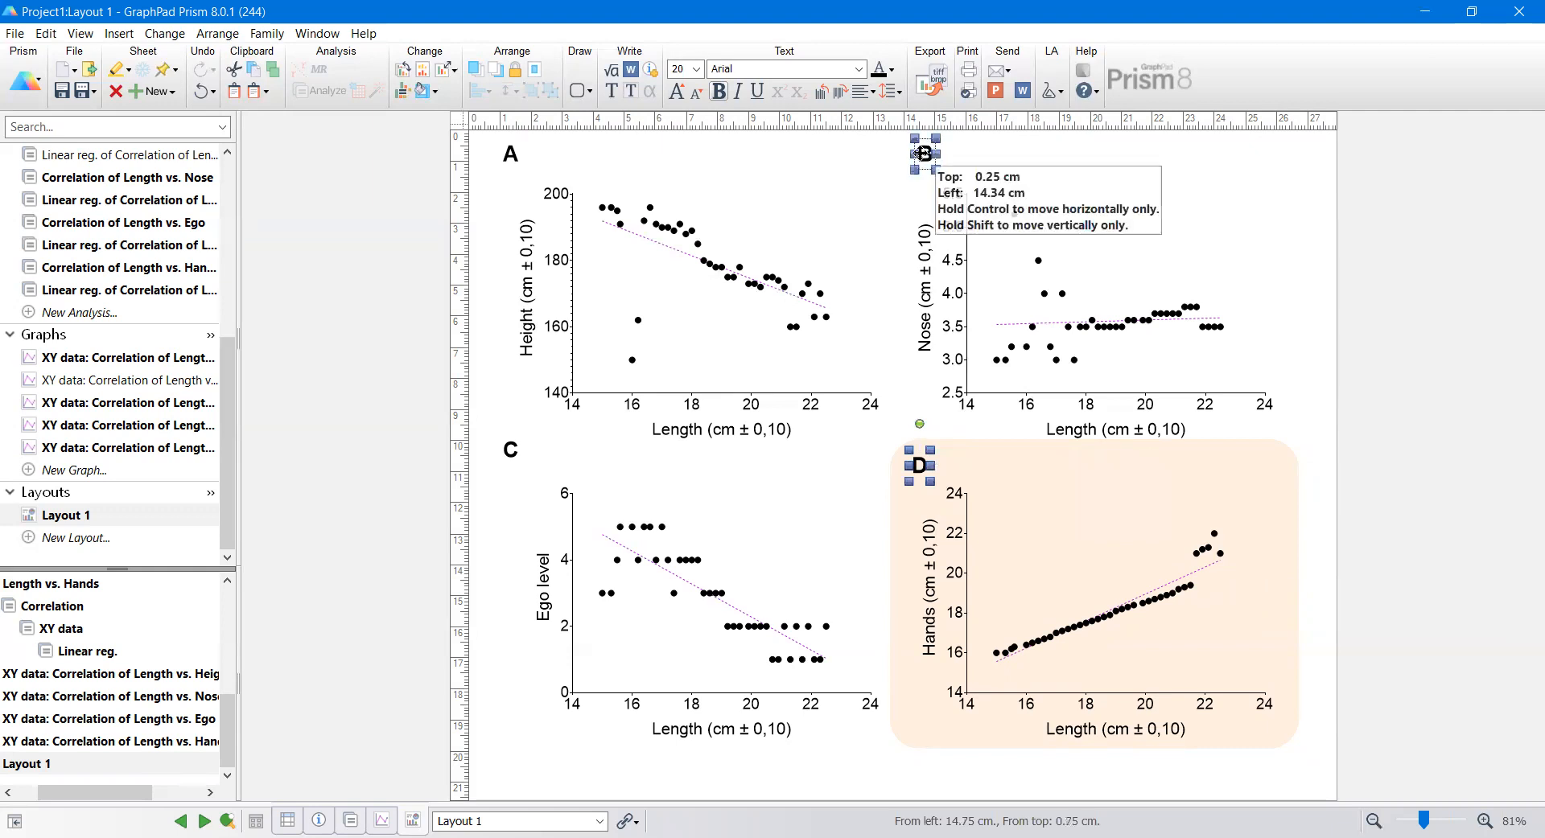
{"action": "left_click", "coordinate": [1305, 262]}
{"action": "left_click_drag", "start_coordinate": [504, 460], "coordinate": [507, 476]}
{"action": "left_click", "coordinate": [1326, 572]}
{"action": "left_click", "coordinate": [1280, 459]}
{"action": "left_click", "coordinate": [1287, 550]}
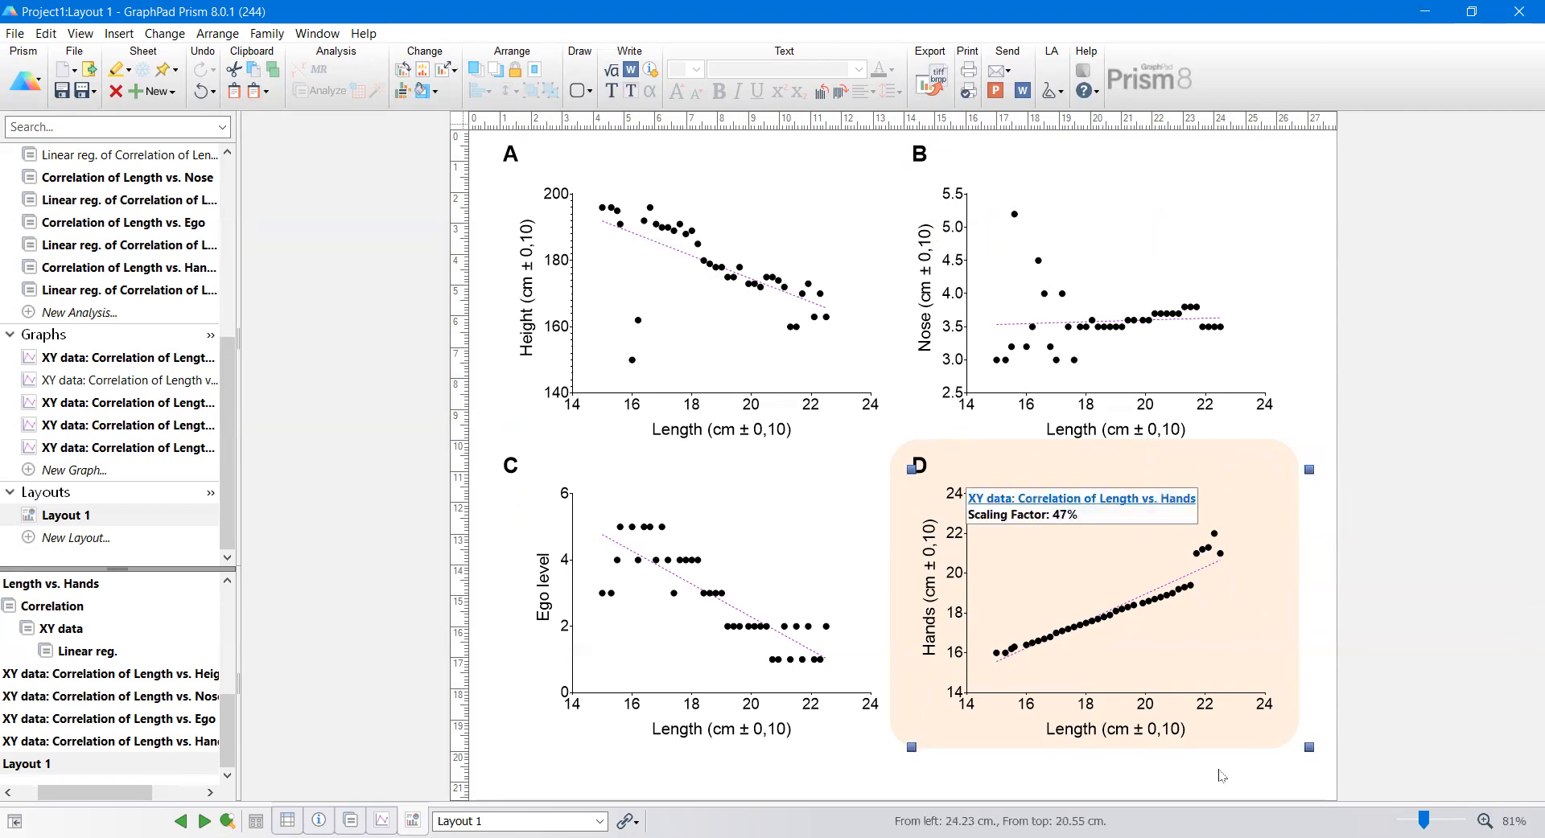
{"action": "left_click", "coordinate": [895, 692]}
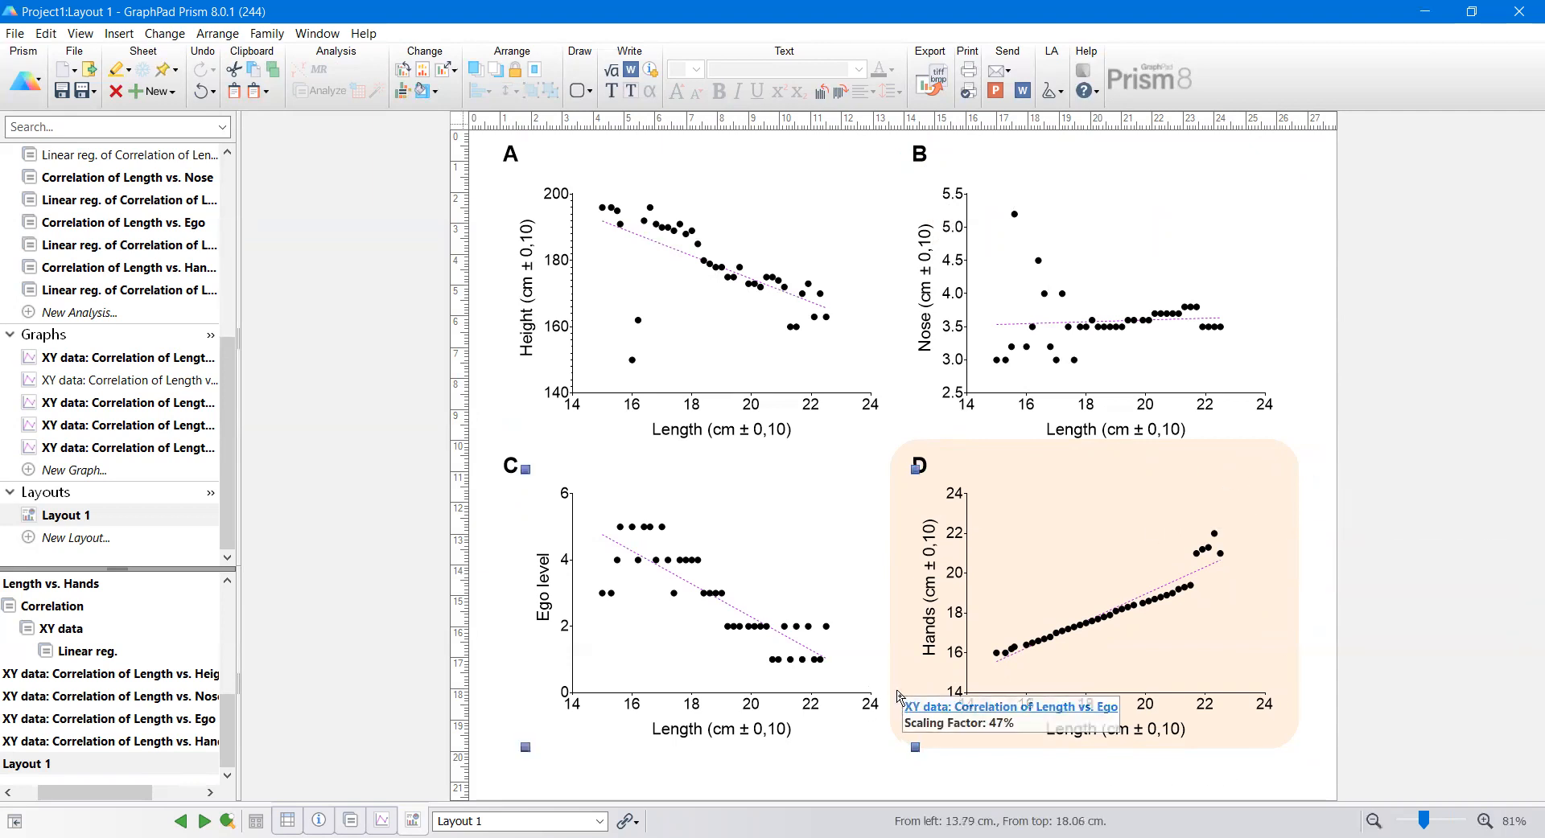
{"action": "left_click", "coordinate": [963, 745]}
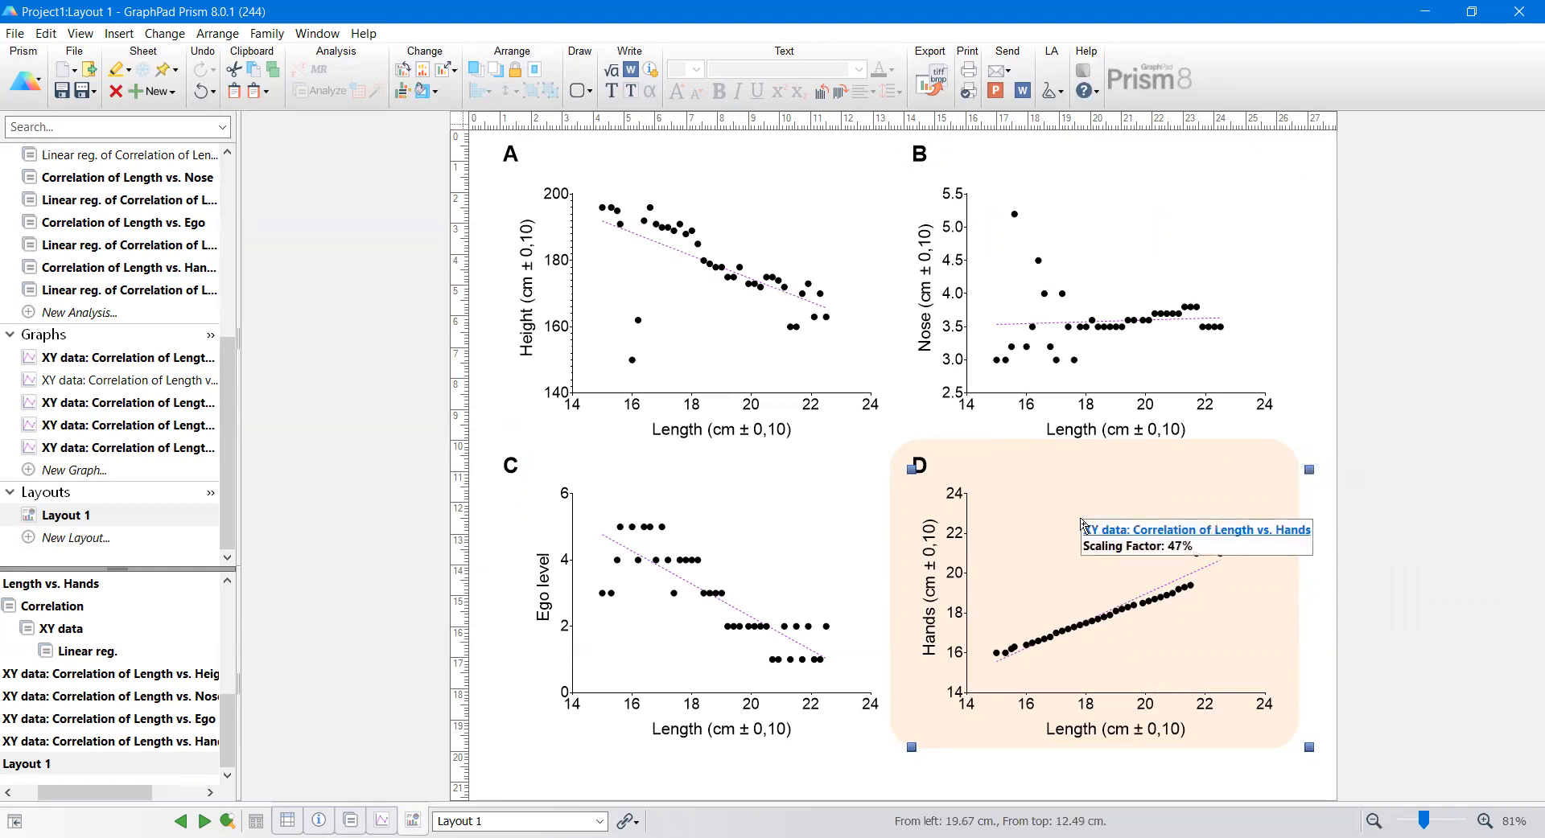
Step: Select the Length vs. Height and Length vs. Nose graphs together and nudge them up slightly, closer to labels A and B
{"action": "key", "text": "ctrl+a"}
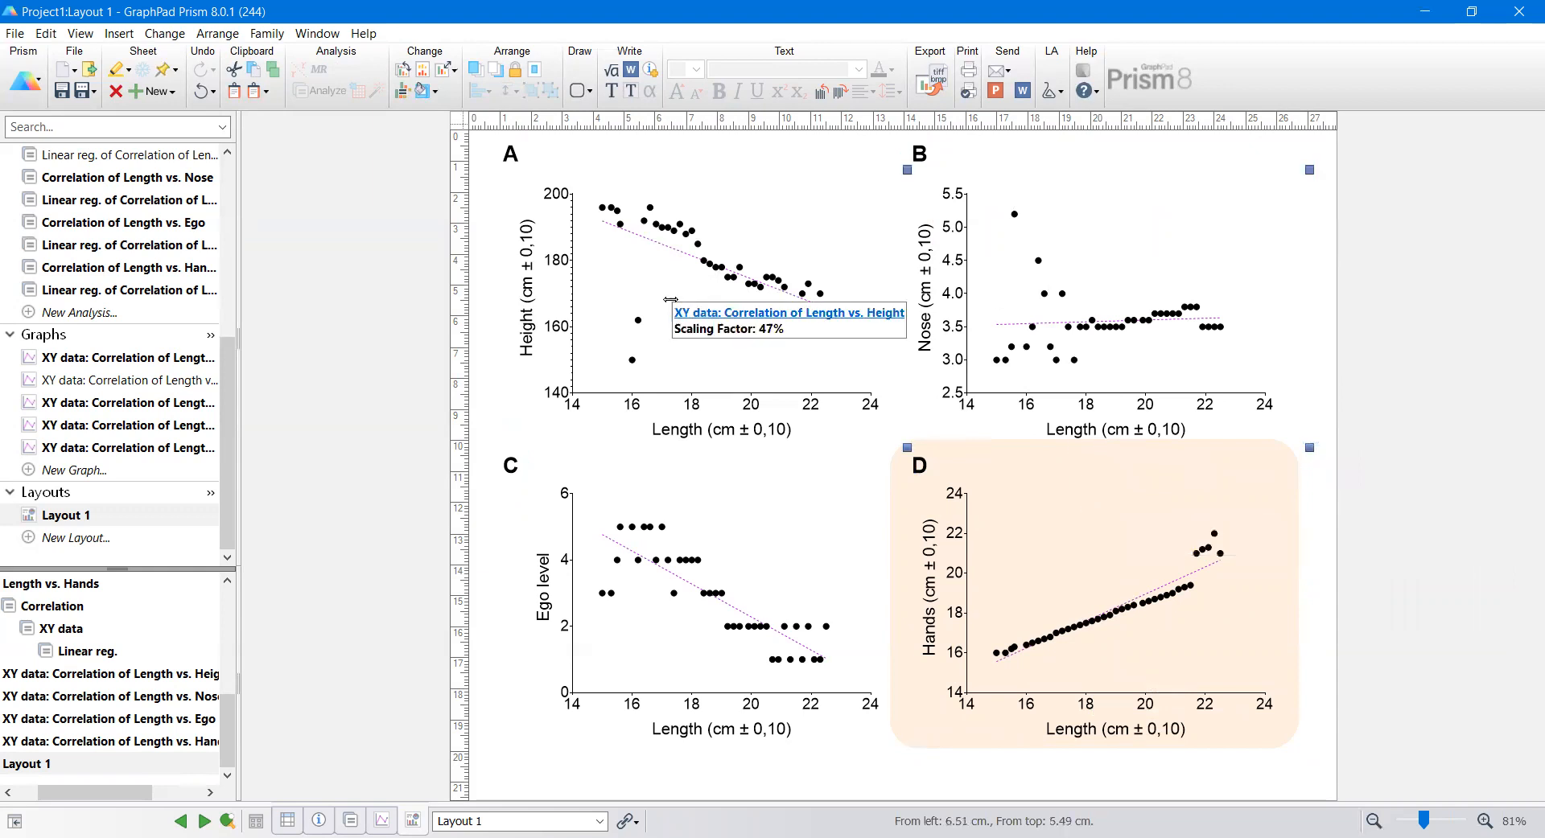
{"action": "key", "text": "Up"}
{"action": "key", "text": "Up"}
{"action": "key", "text": "Up"}
{"action": "key", "text": "Up"}
{"action": "key", "text": "Up"}
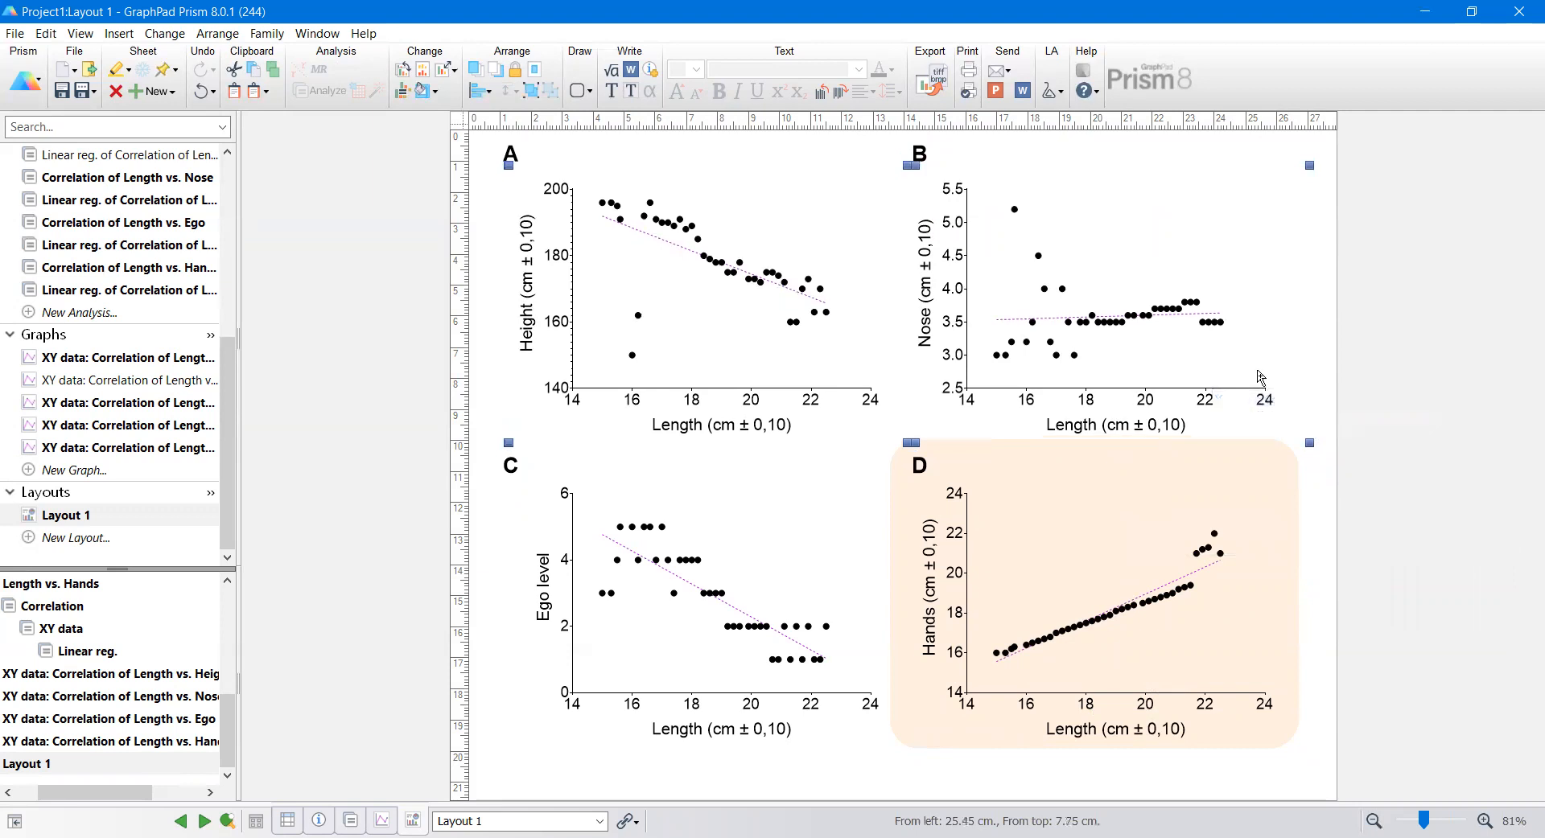
{"action": "key", "text": "Up"}
{"action": "left_click", "coordinate": [1329, 479]}
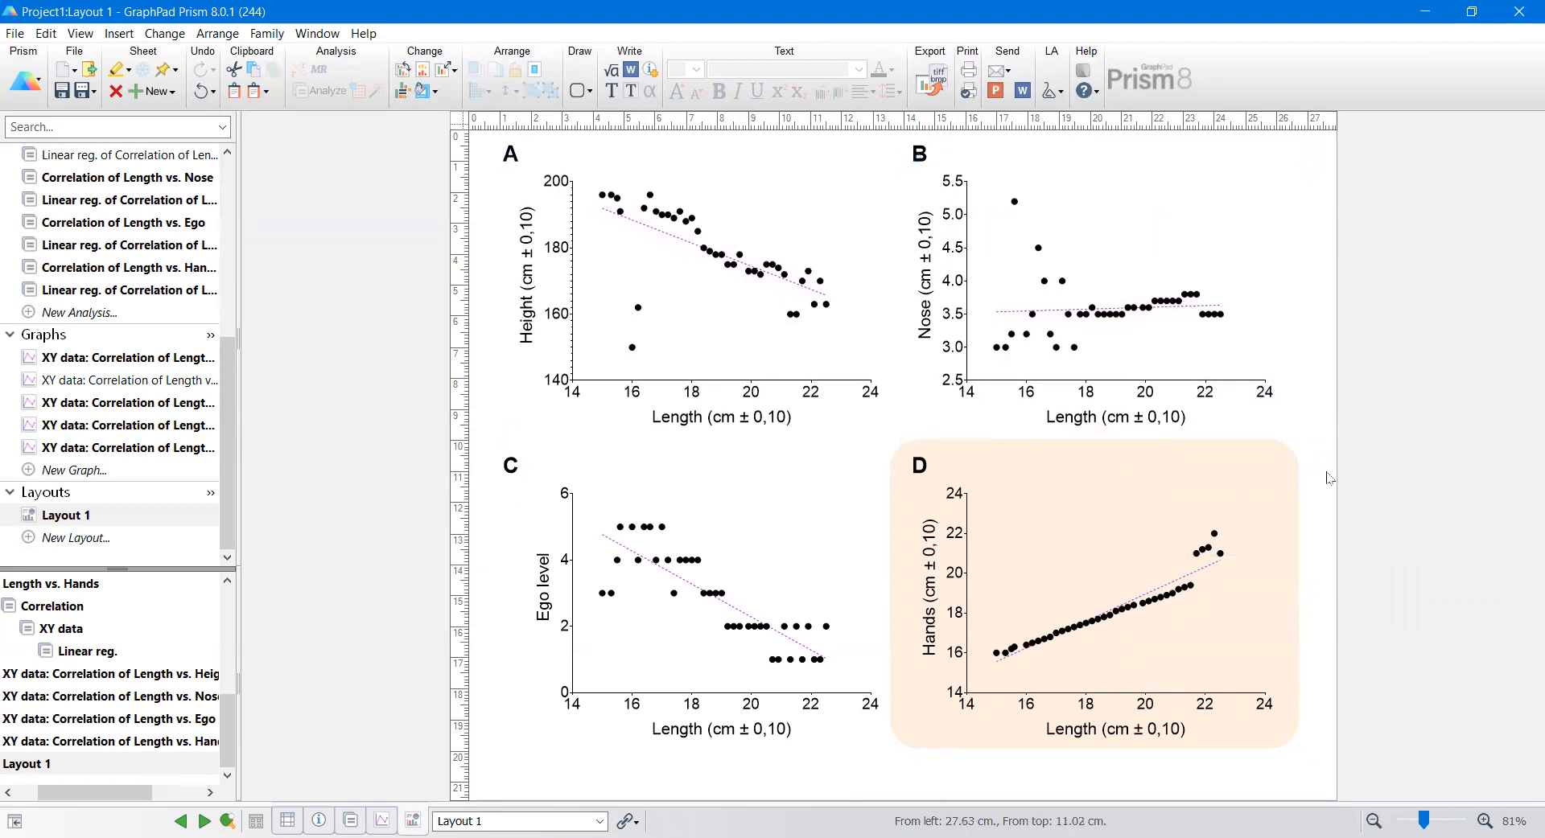